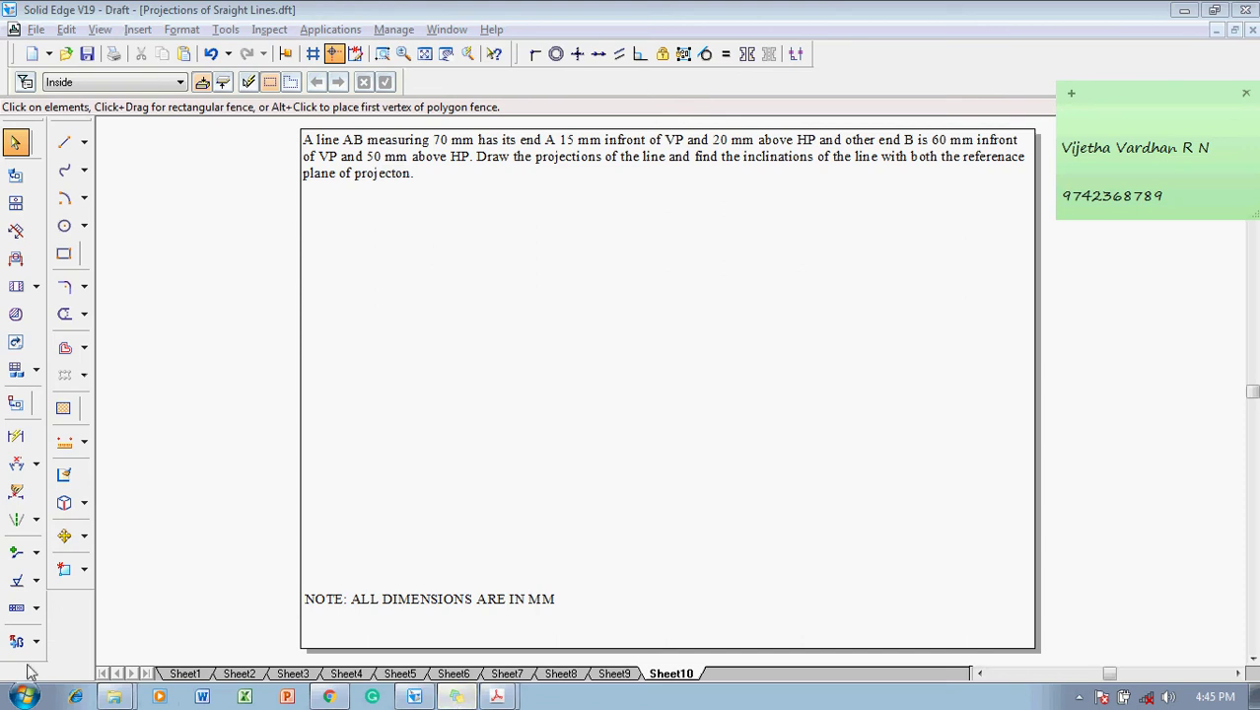
- Undo the deletion to bring back the data note listing true length 70 mm and the 20, 15, 50, 60 mm loci
click(463, 437)
key(ctrl+z)
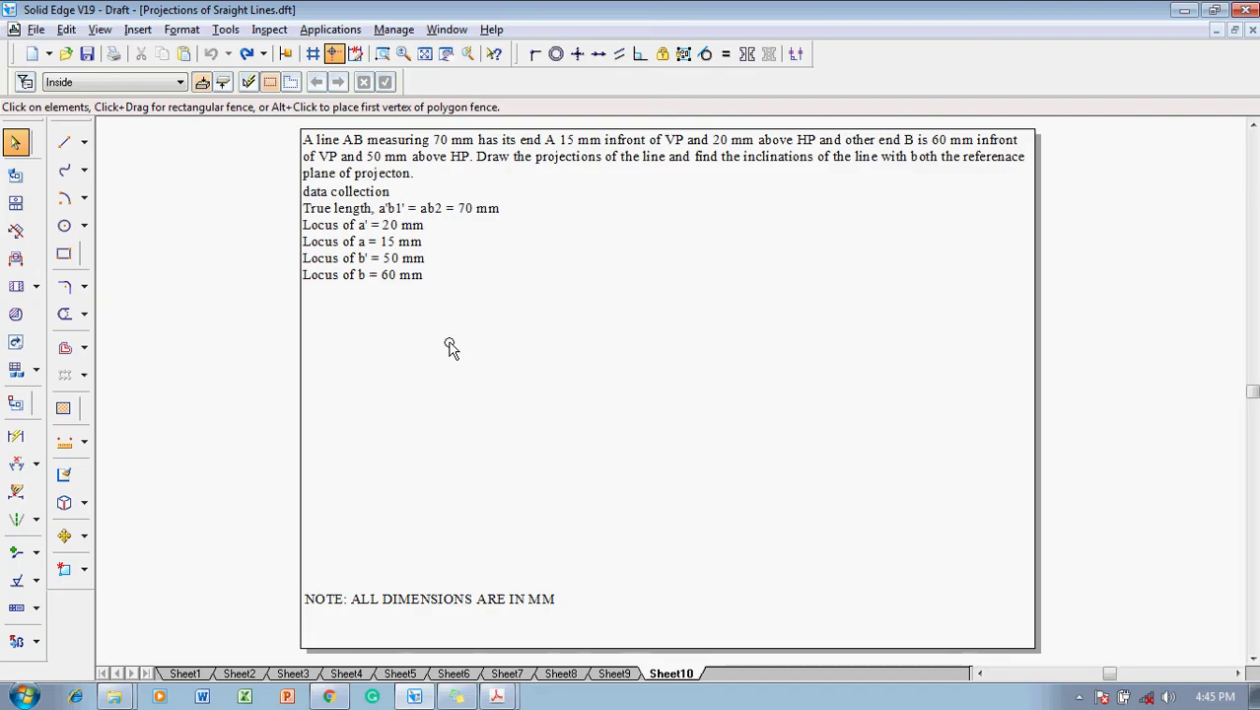
click(392, 229)
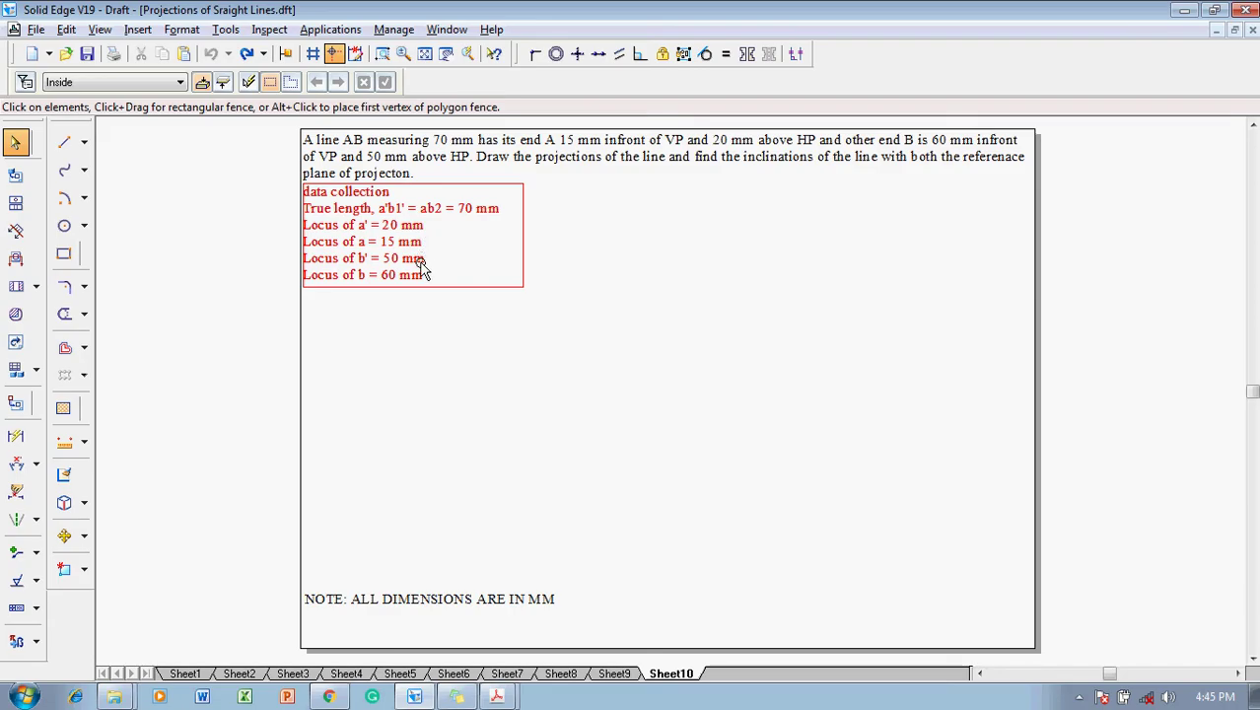
click(202, 189)
- Draw the long horizontal reference line with 0.13 mm line width
click(67, 143)
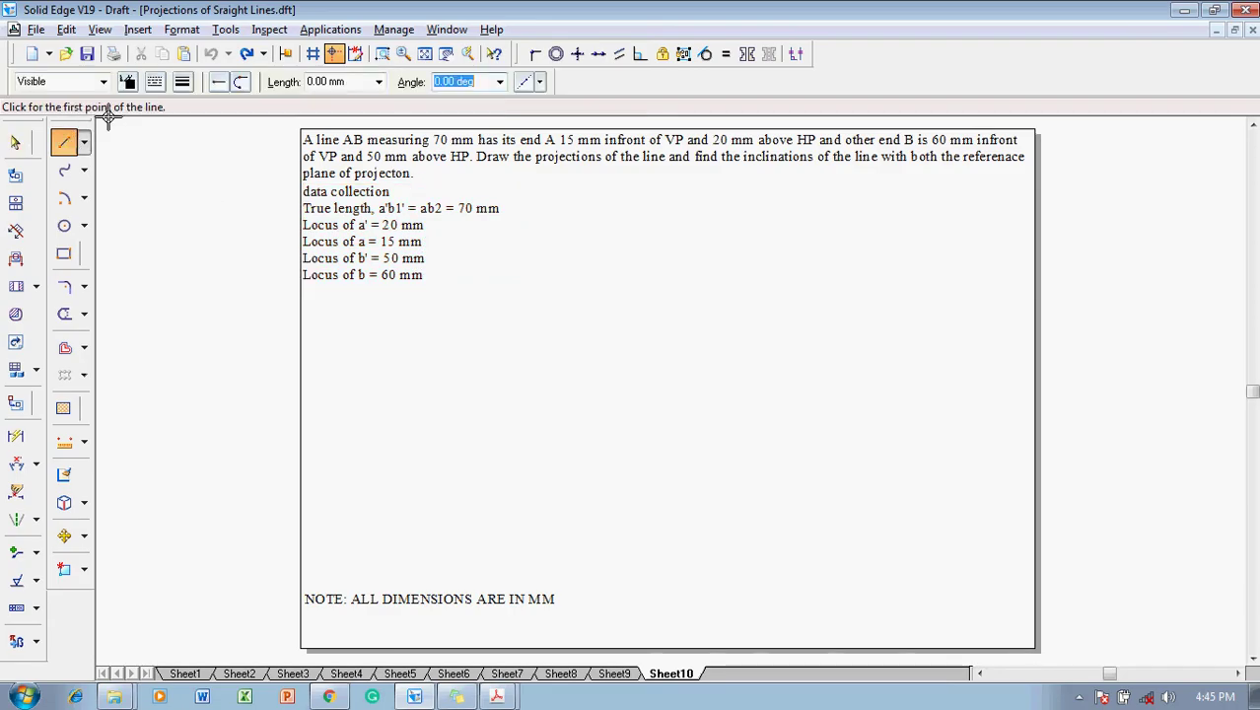
click(183, 83)
click(200, 104)
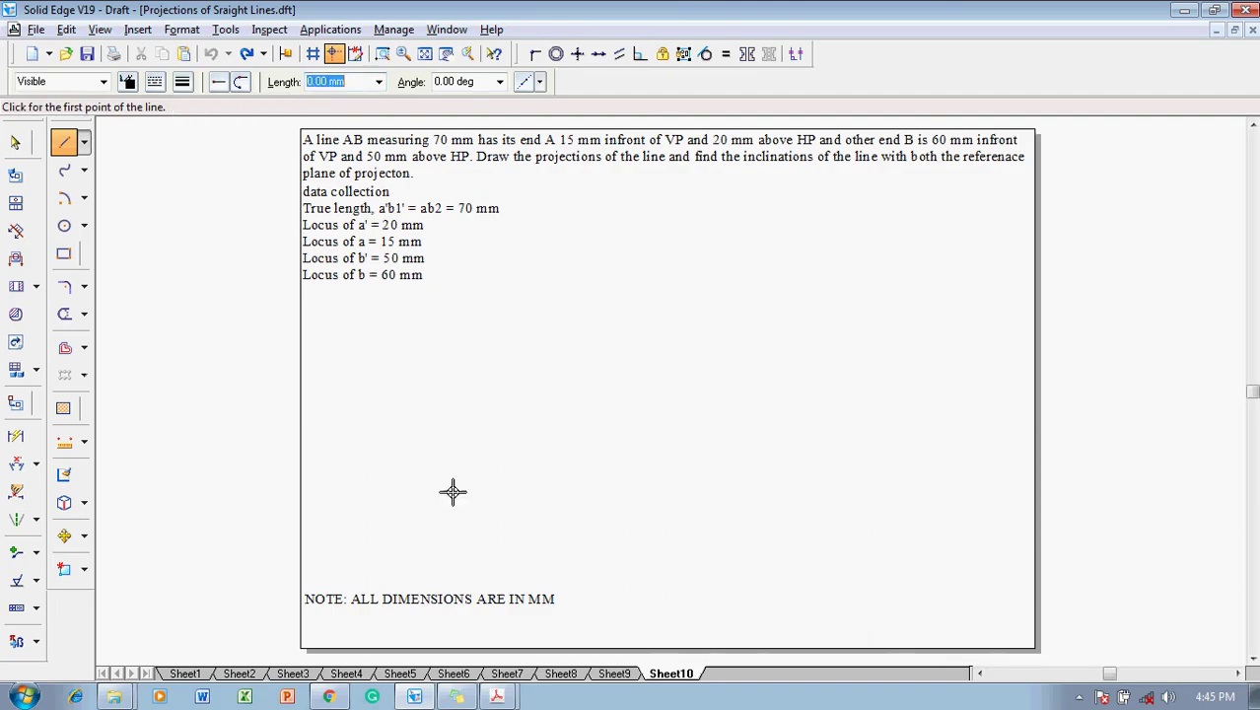
click(487, 430)
click(944, 430)
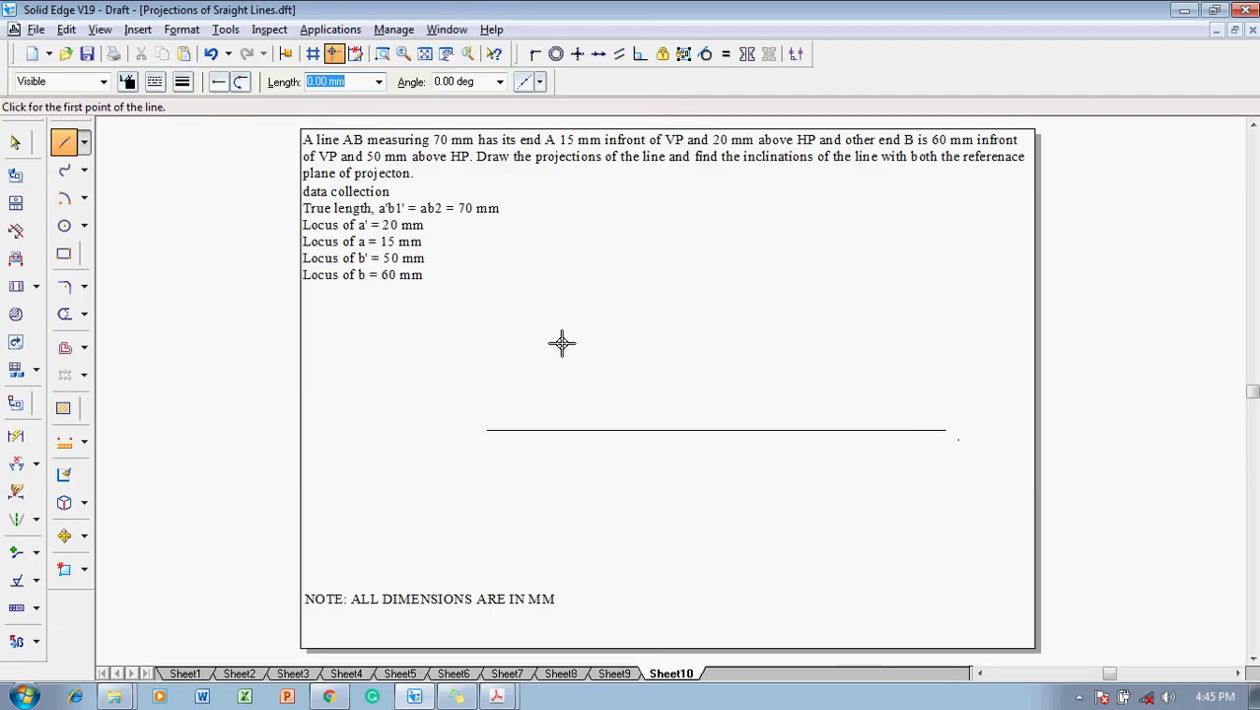
- Draw four shorter parallel horizontal lines, two above and two below the reference line
click(529, 379)
click(906, 379)
right_click(808, 309)
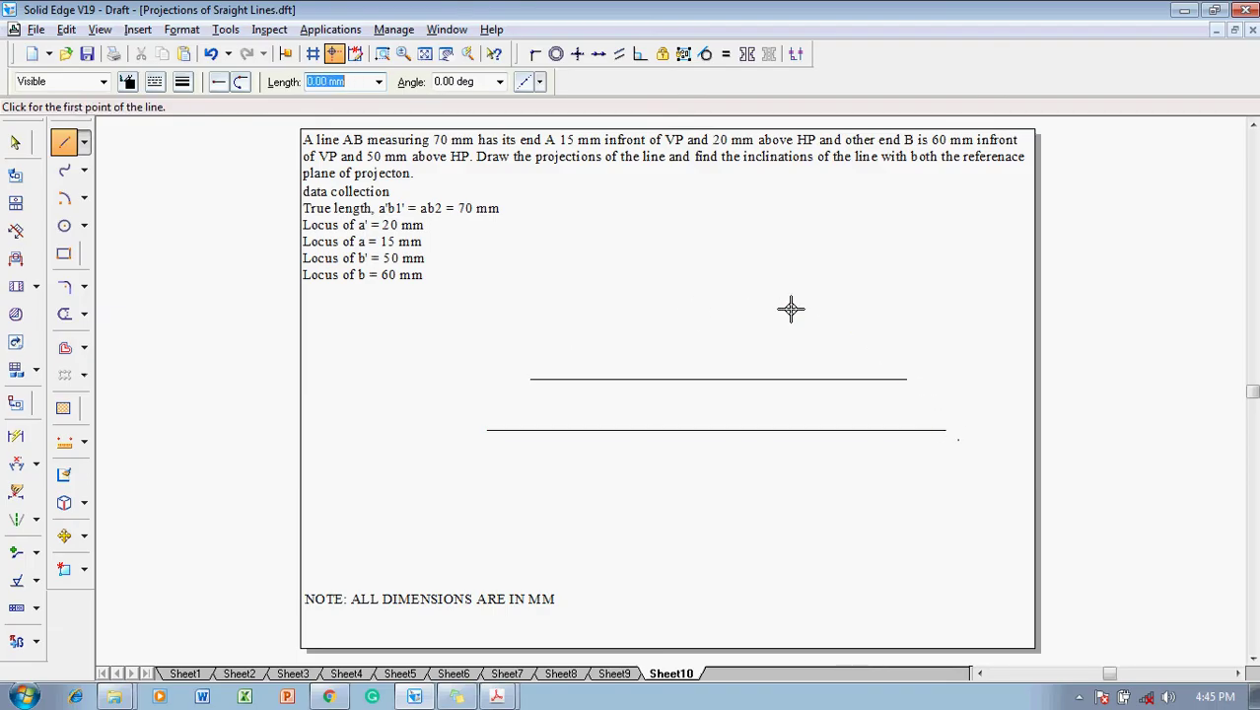
click(530, 325)
click(907, 326)
right_click(906, 324)
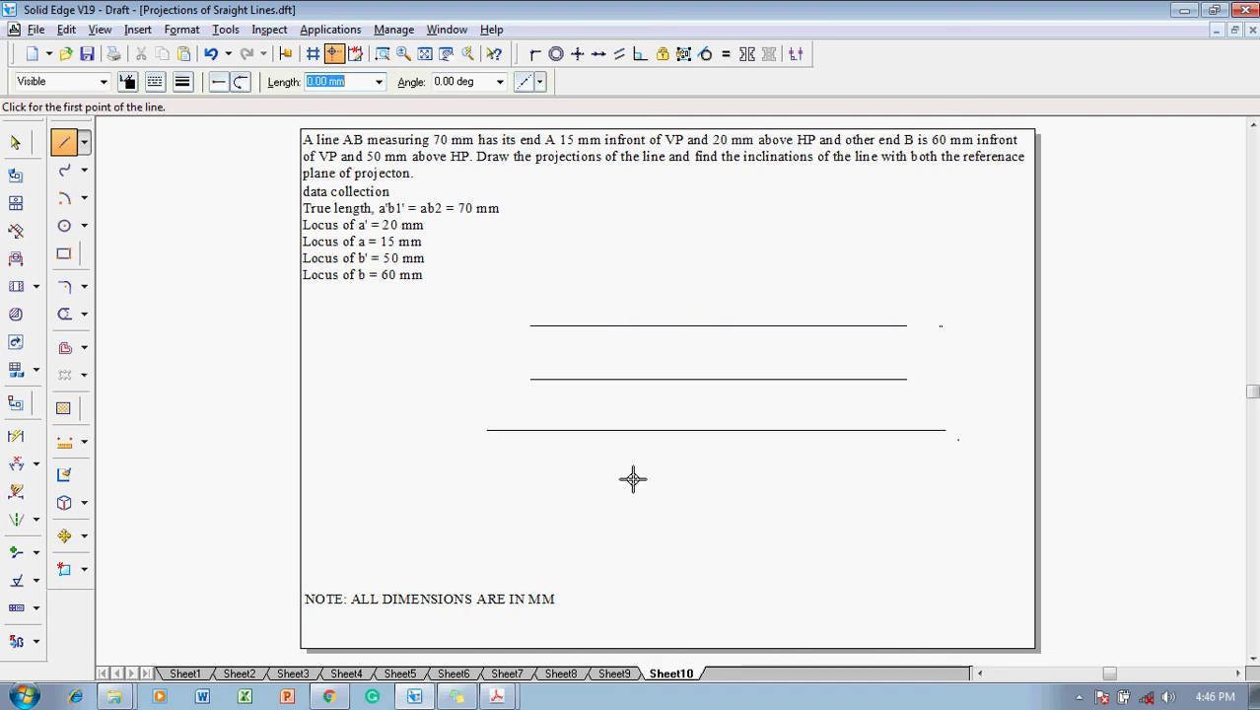
click(530, 490)
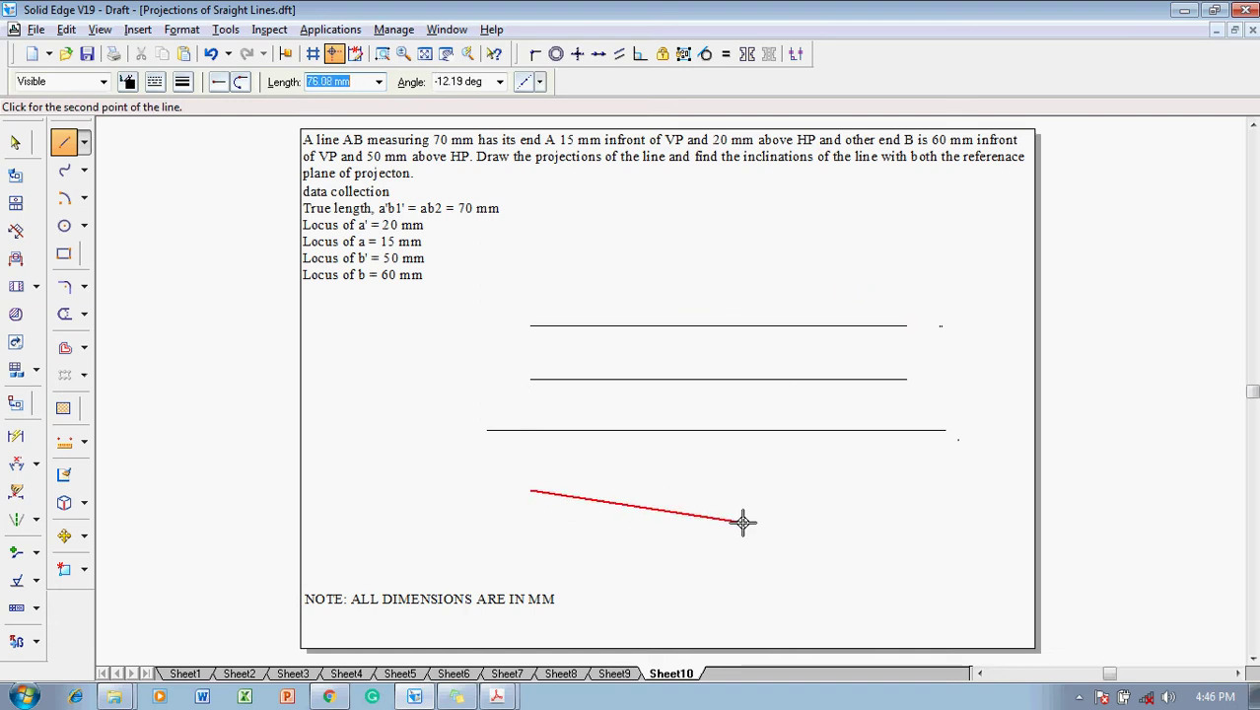
click(907, 491)
right_click(906, 492)
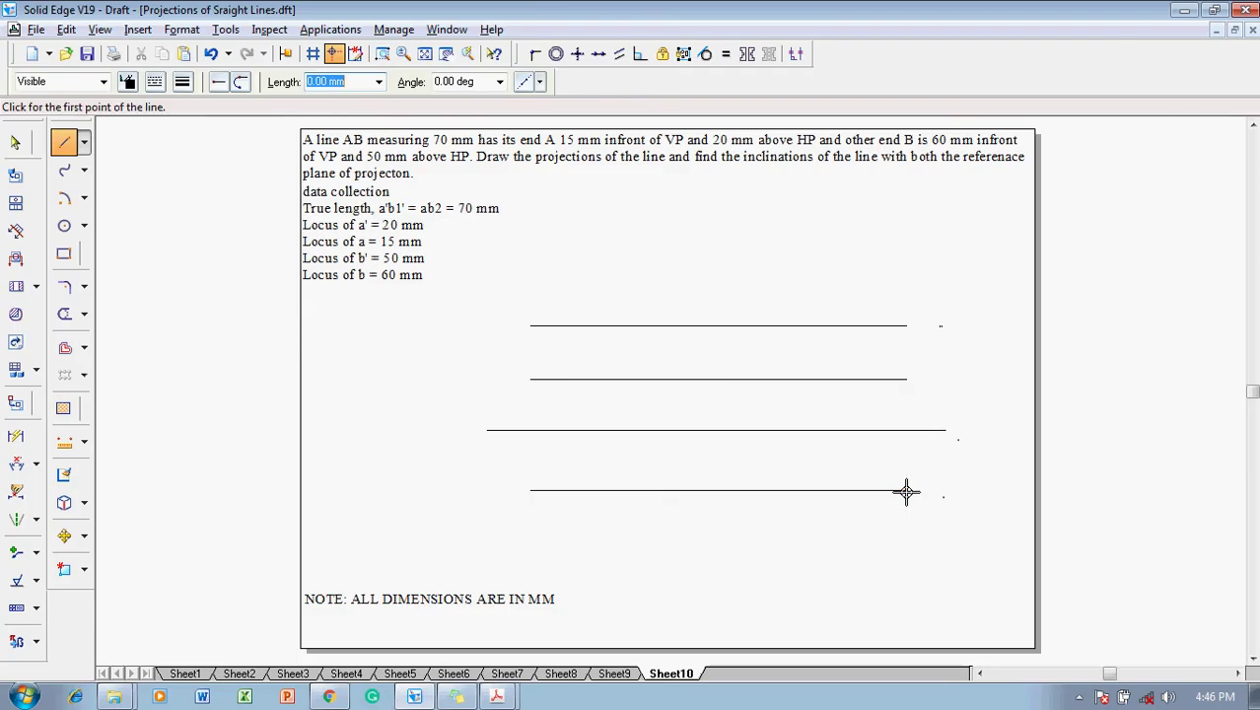
click(529, 549)
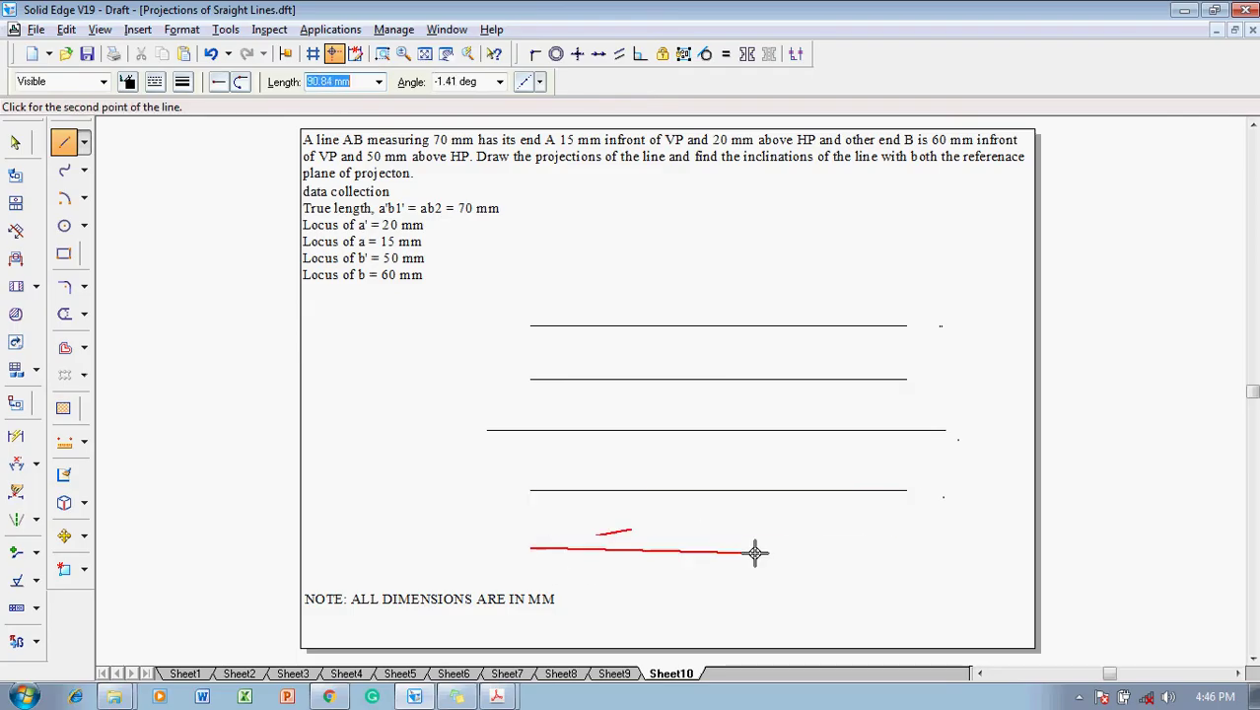
click(907, 546)
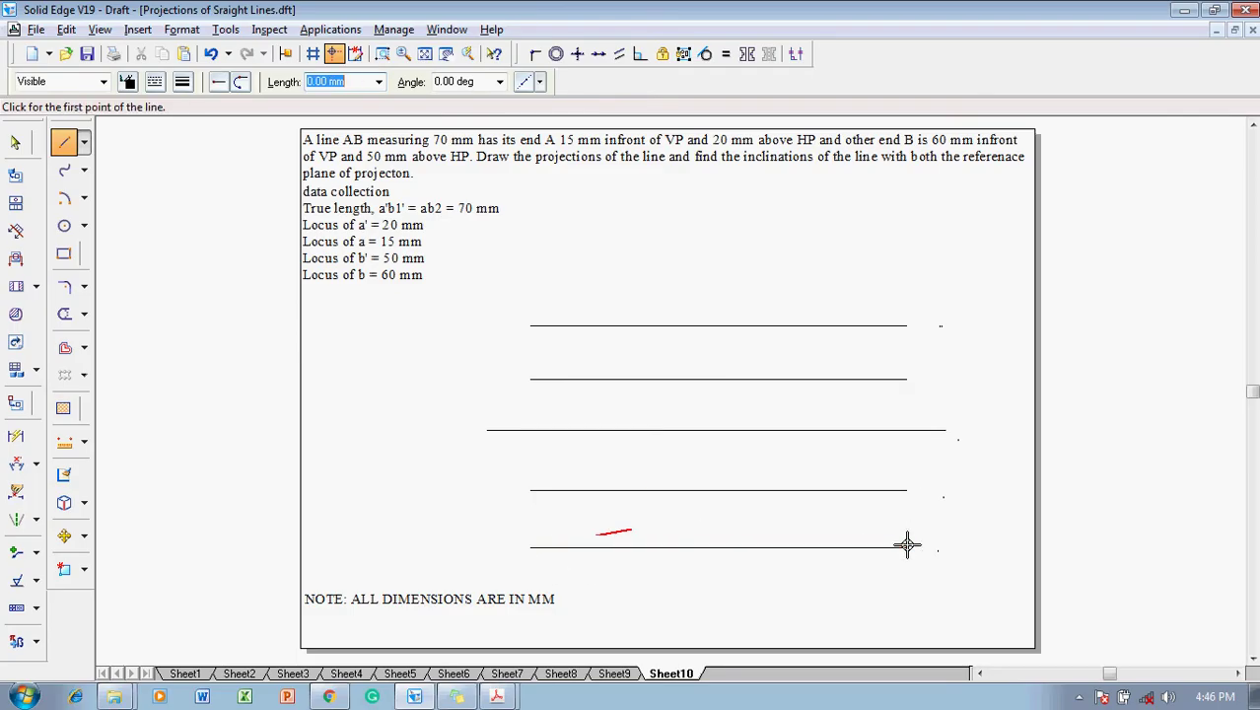
key(Escape)
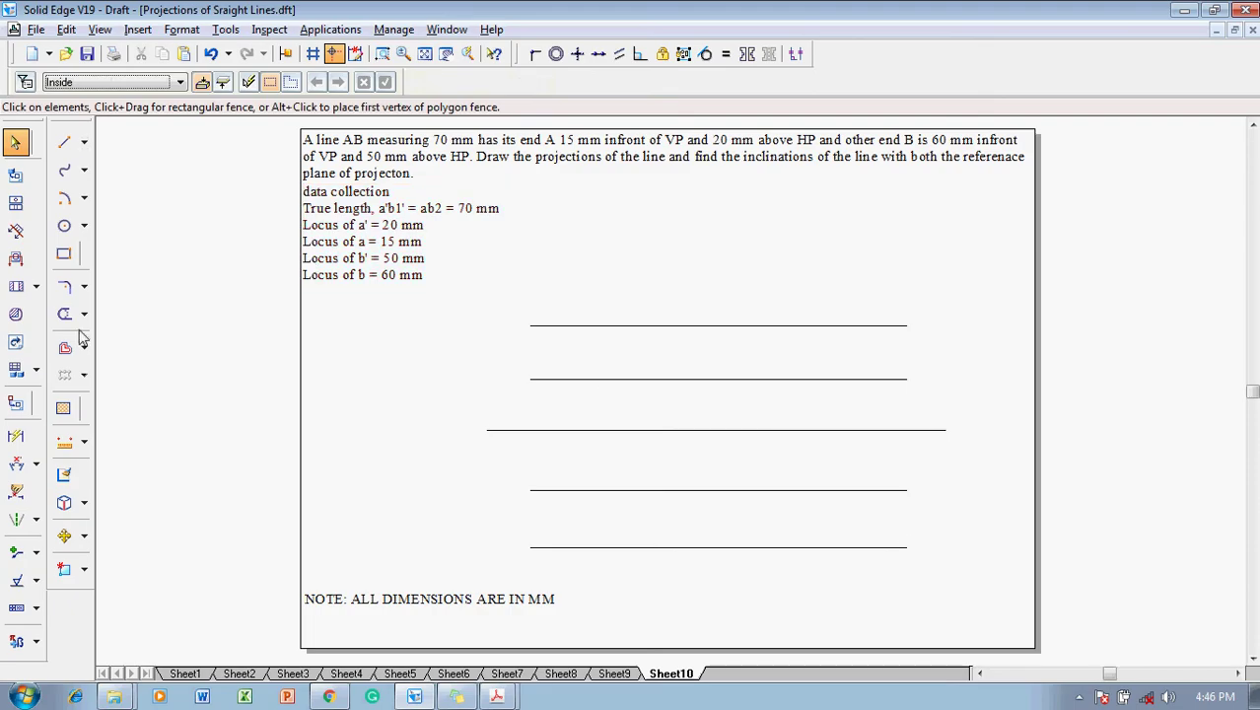
click(35, 470)
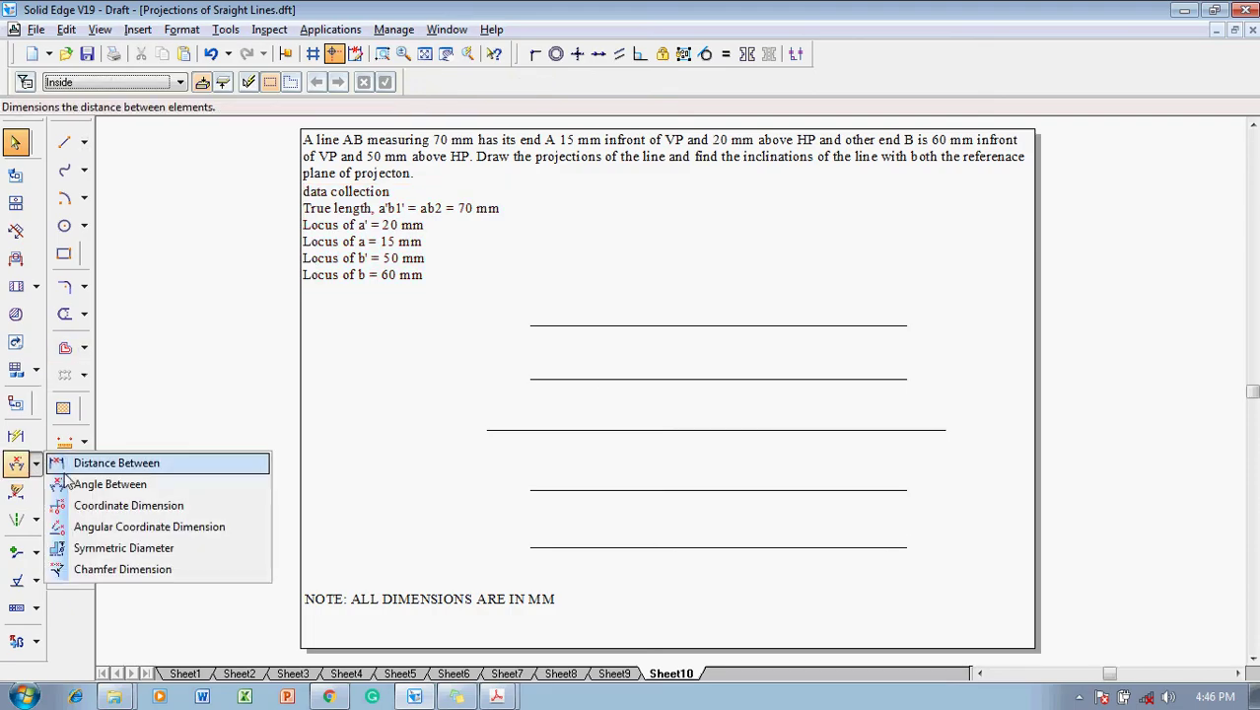
- Dimension the nearest lines 20 mm above and 15 mm below the reference line
click(99, 460)
click(603, 378)
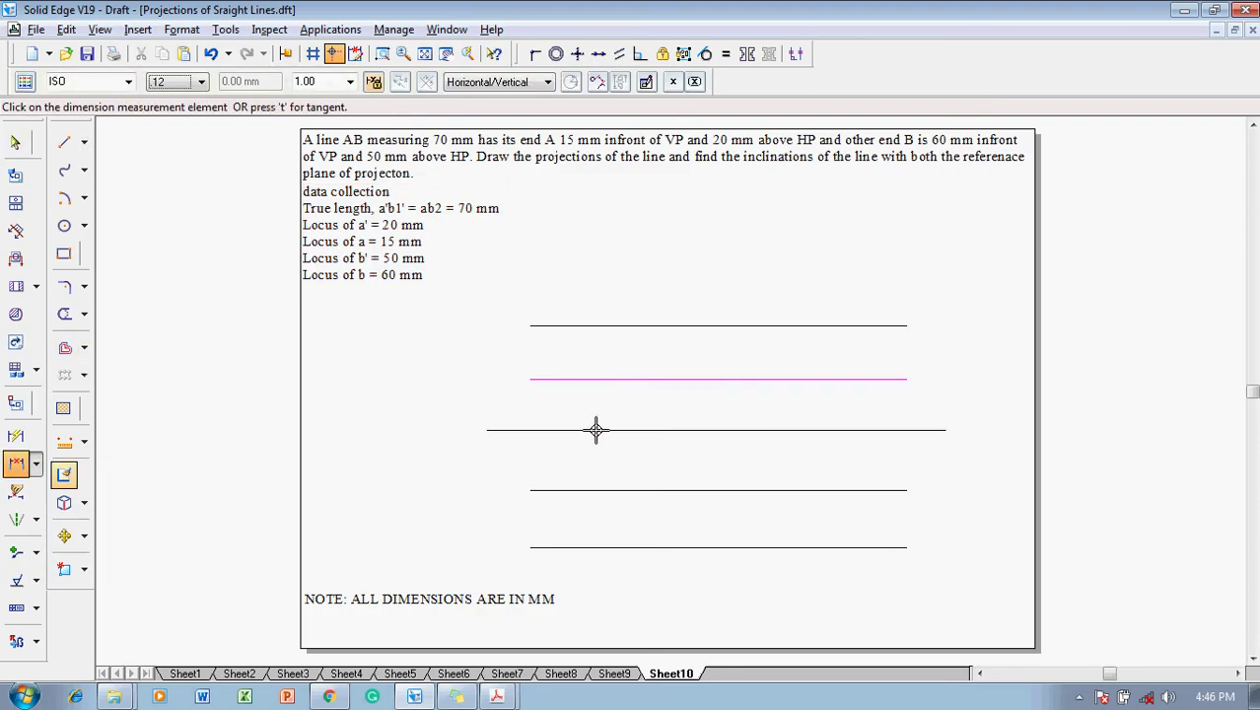
click(586, 429)
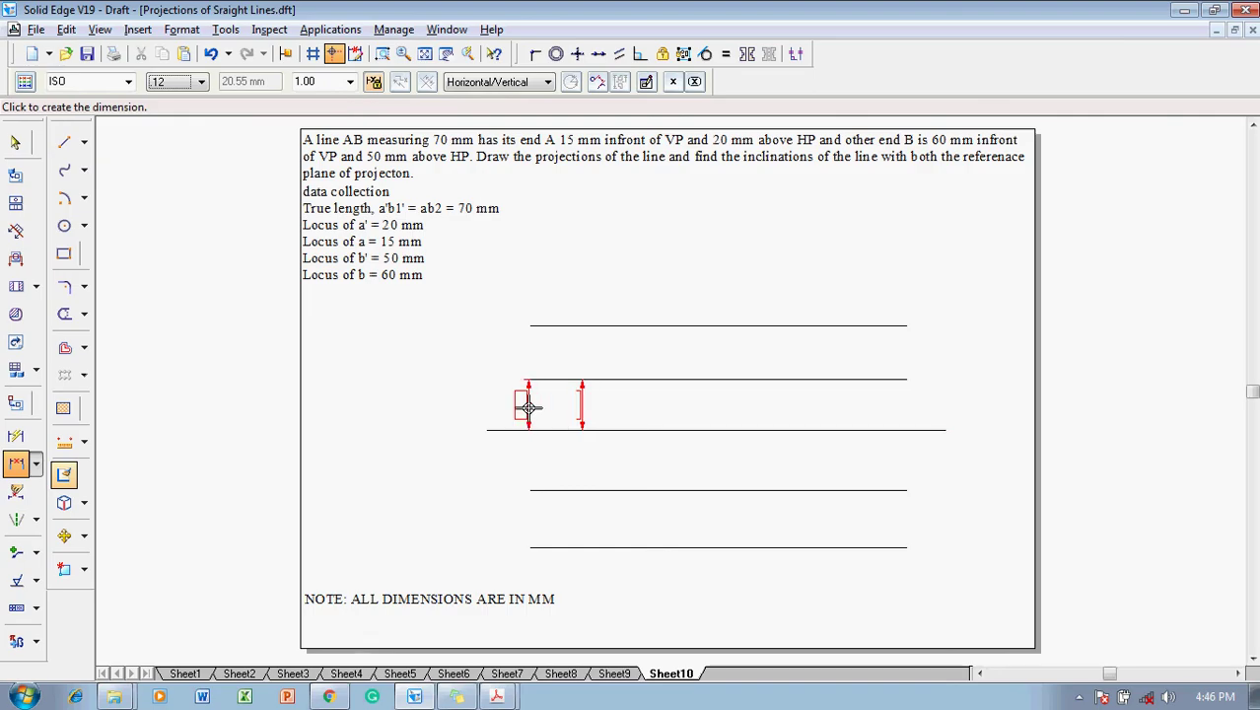
click(549, 409)
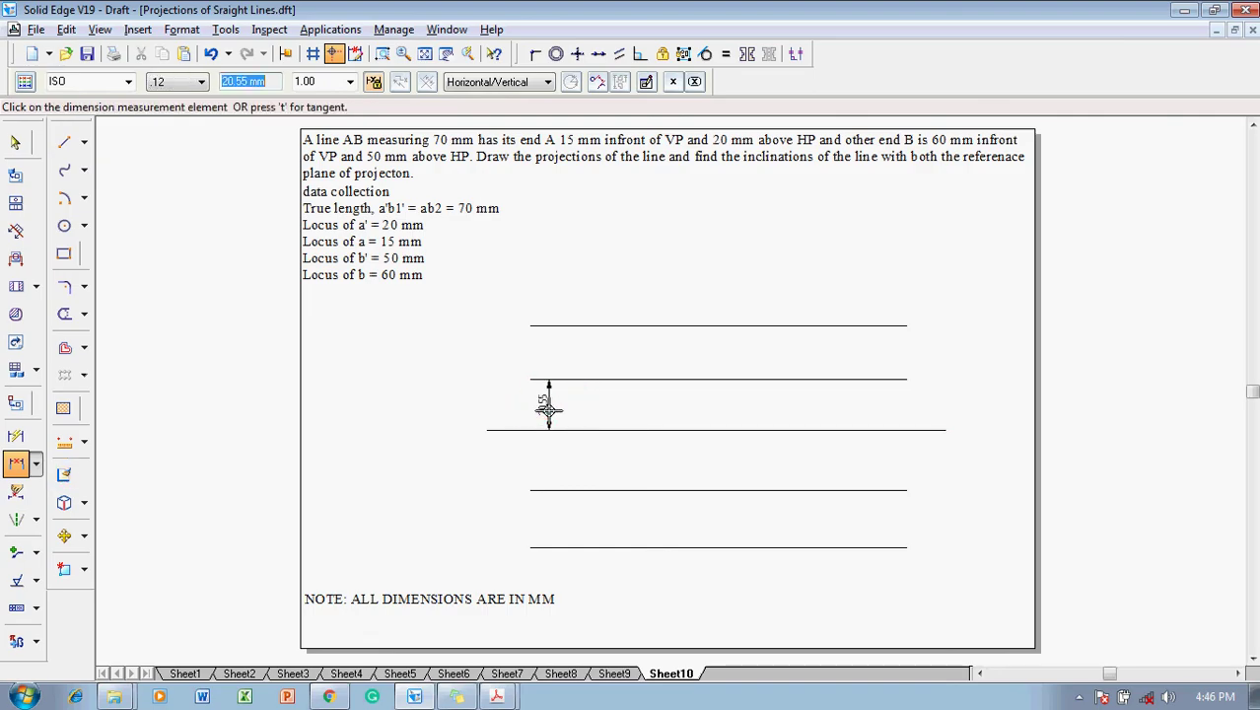
text(20)
key(Return)
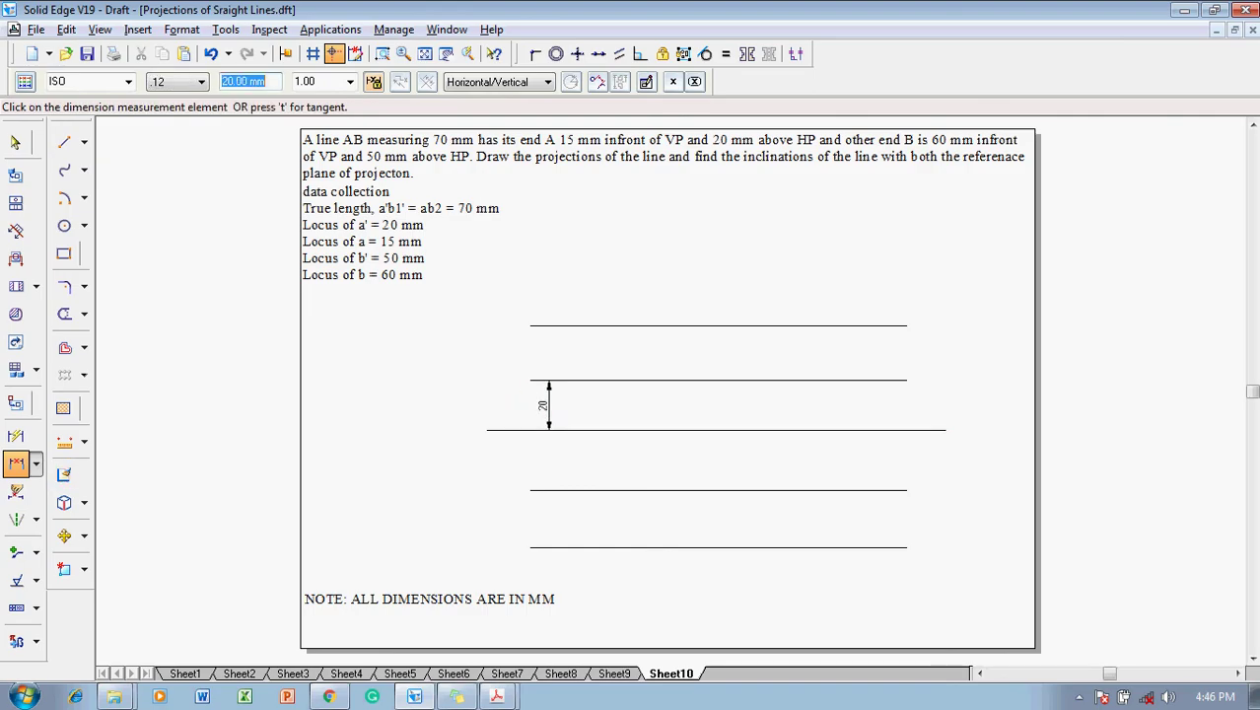
click(554, 490)
click(547, 461)
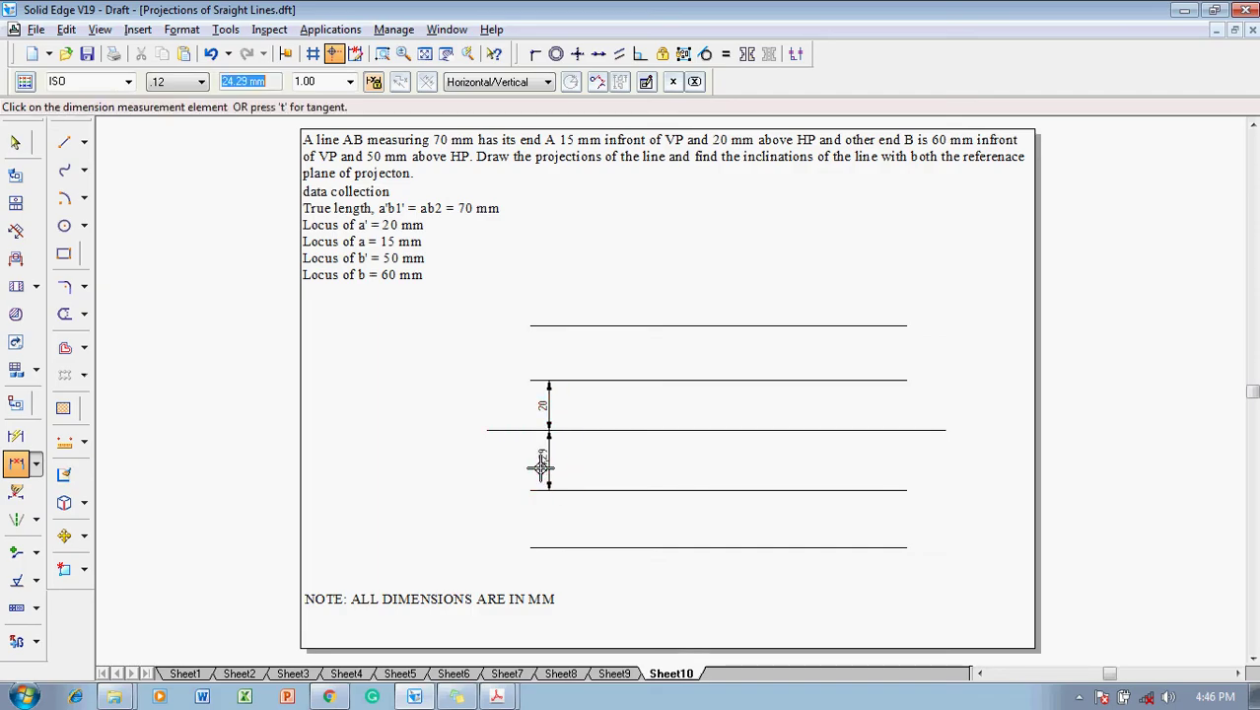
text(15)
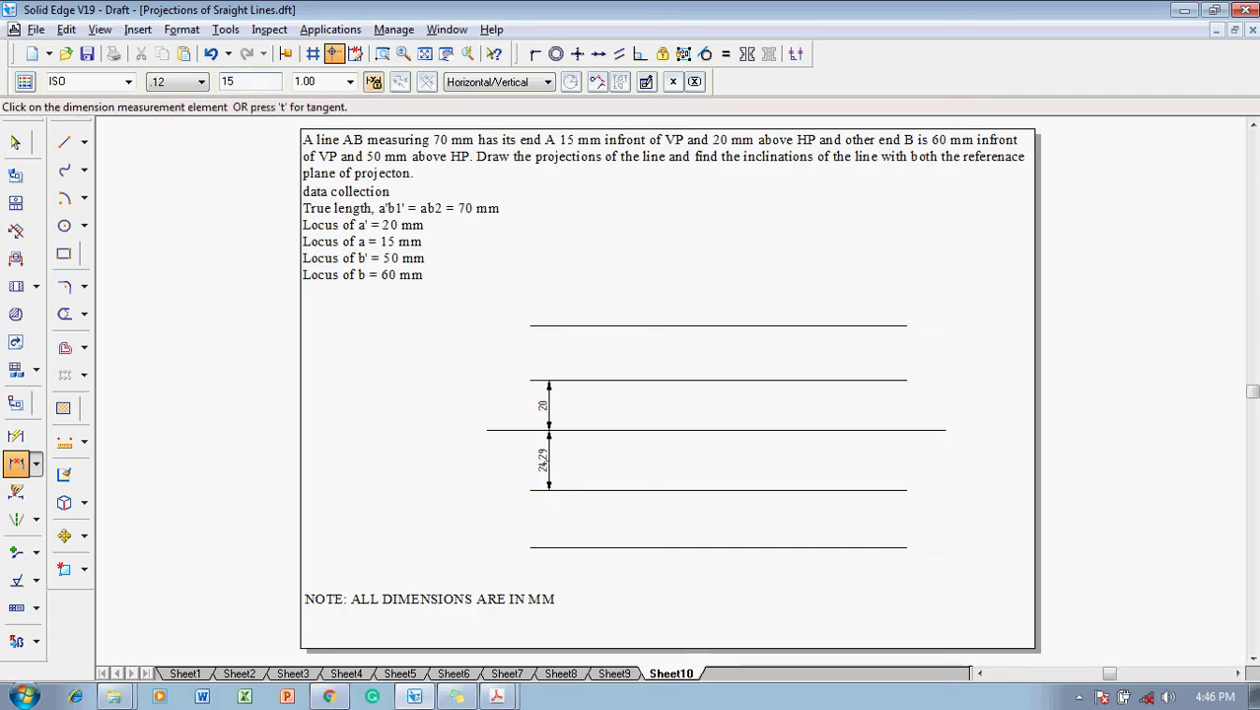
key(Return)
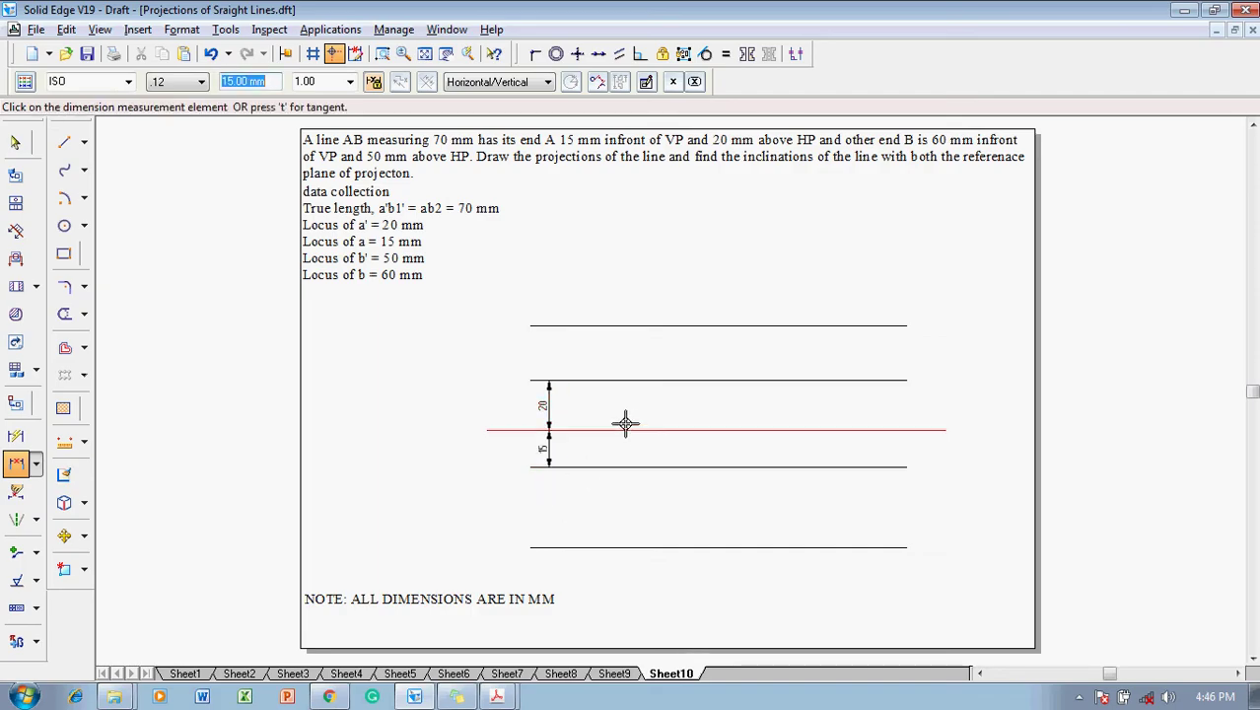
- Dimension the top line at 50 mm and the bottom line at 60 mm from the reference line
right_click(595, 334)
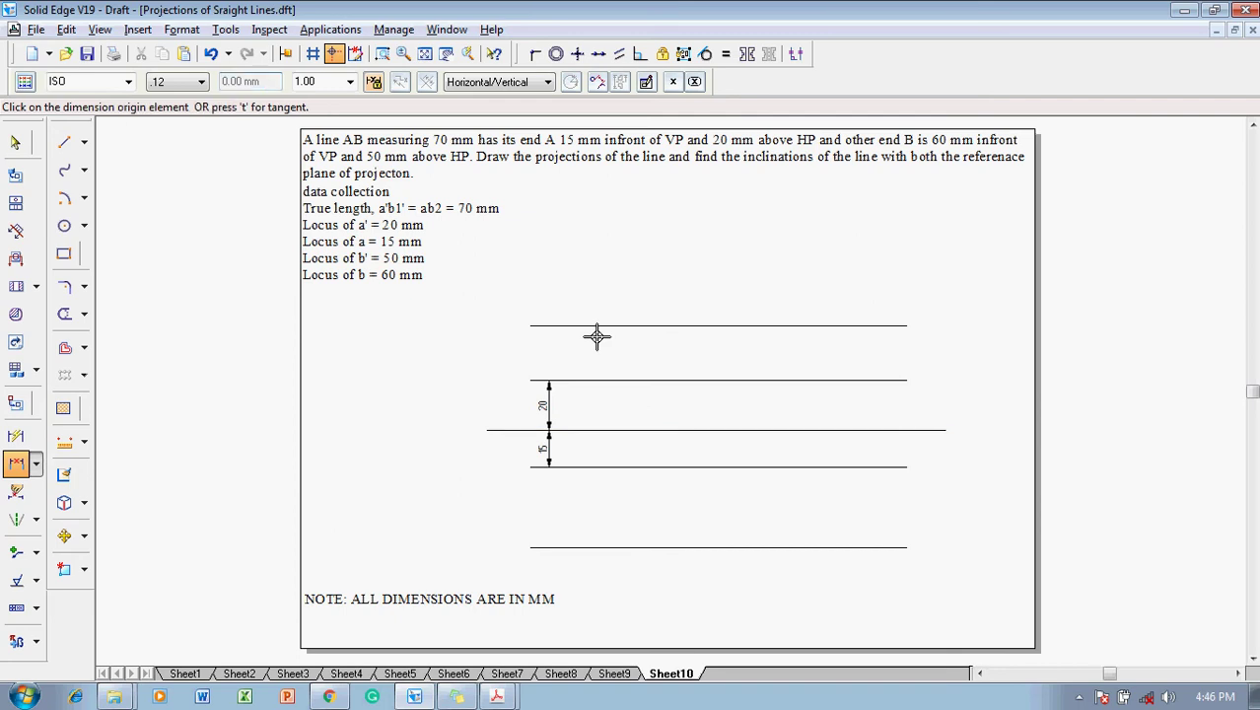
click(588, 326)
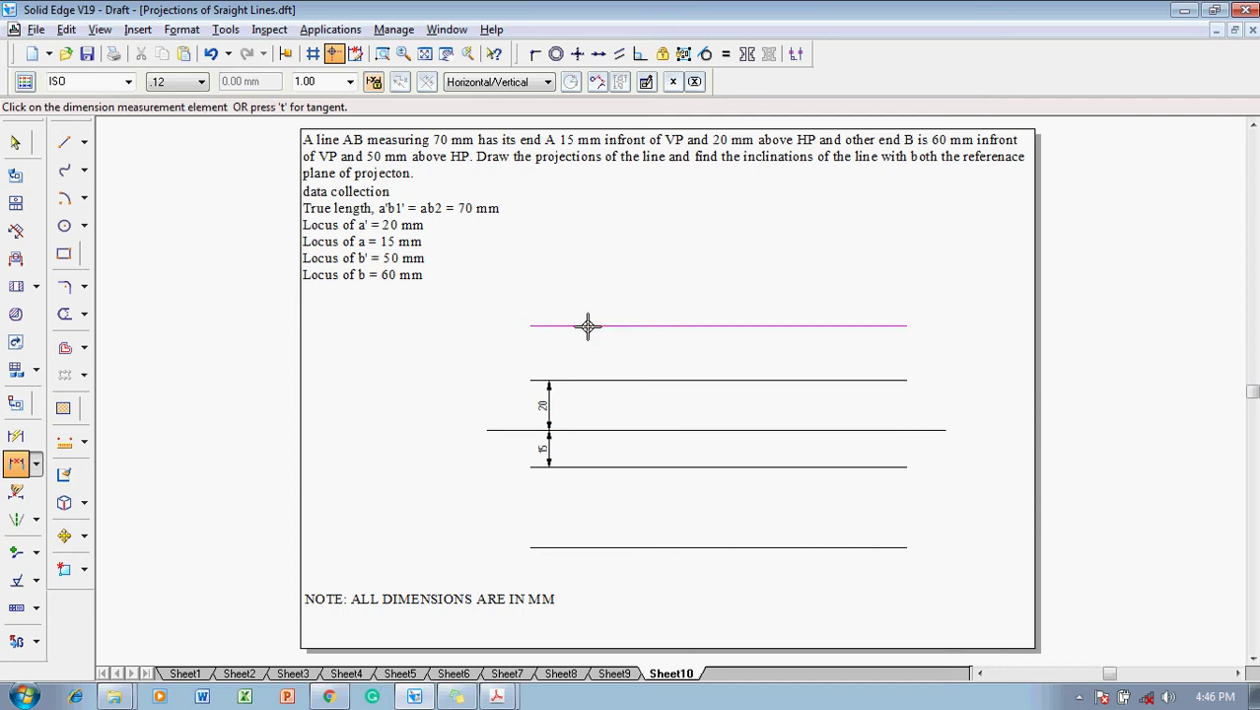
click(579, 430)
click(520, 404)
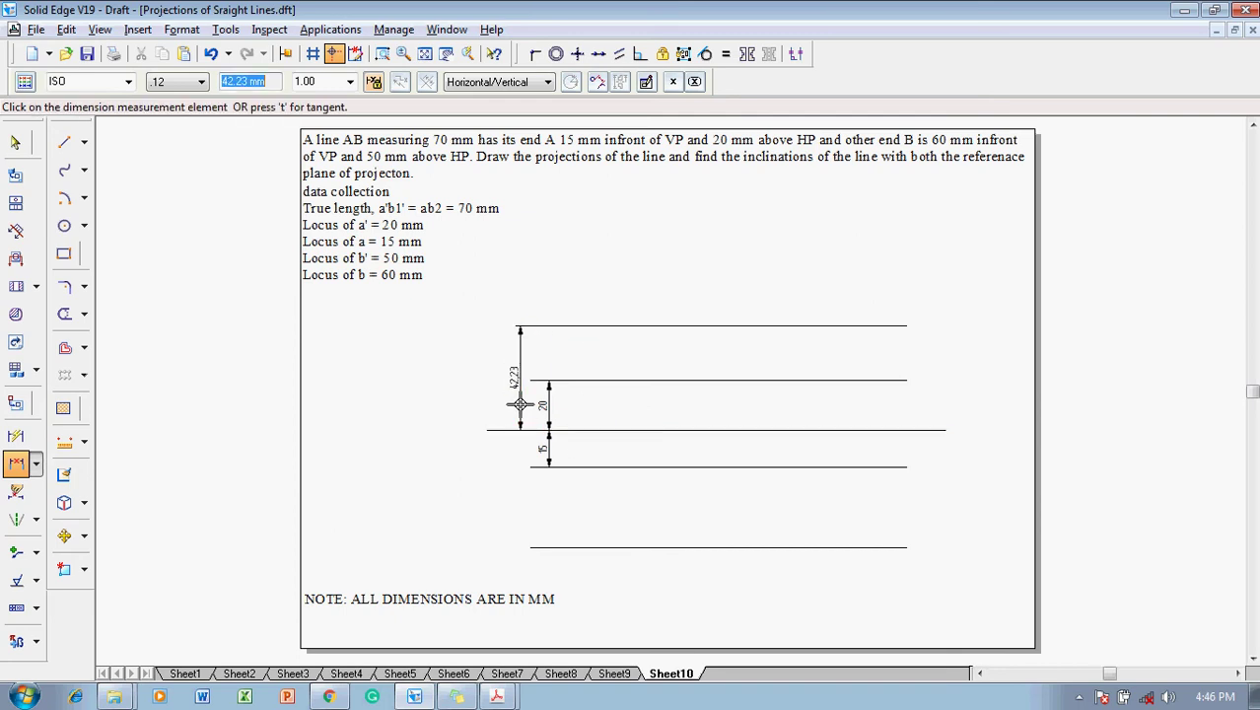
text(50)
key(Return)
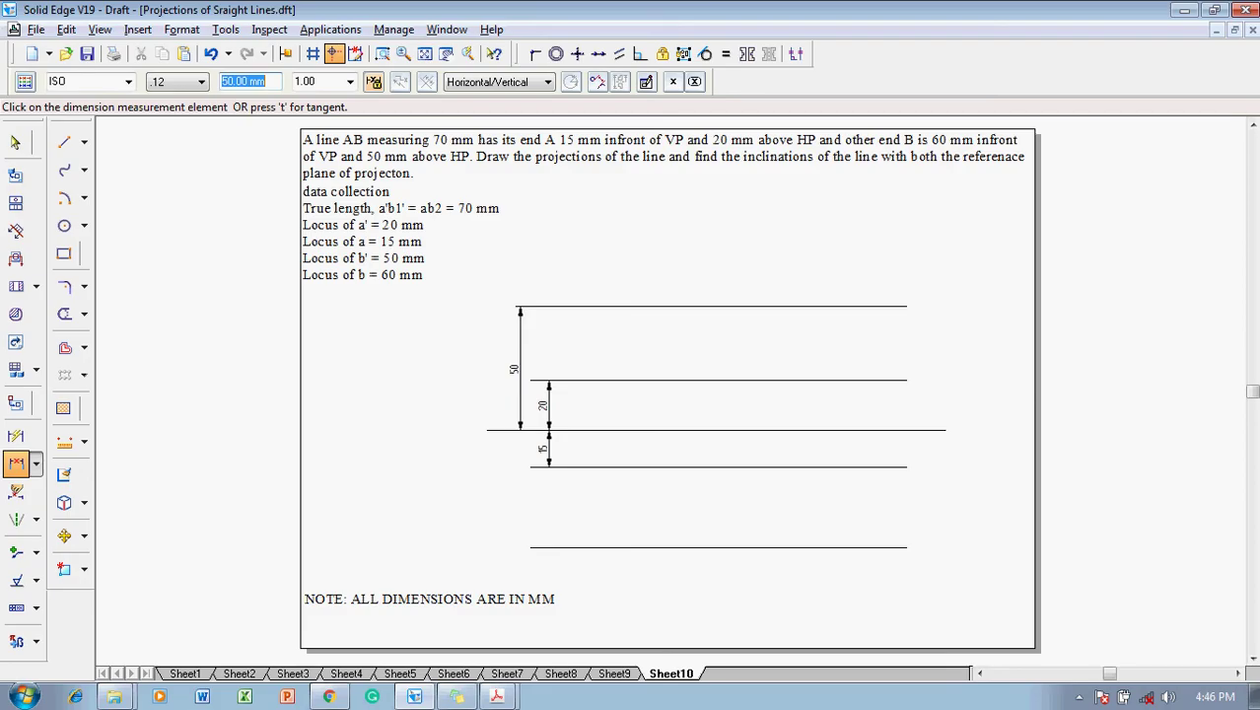
click(559, 545)
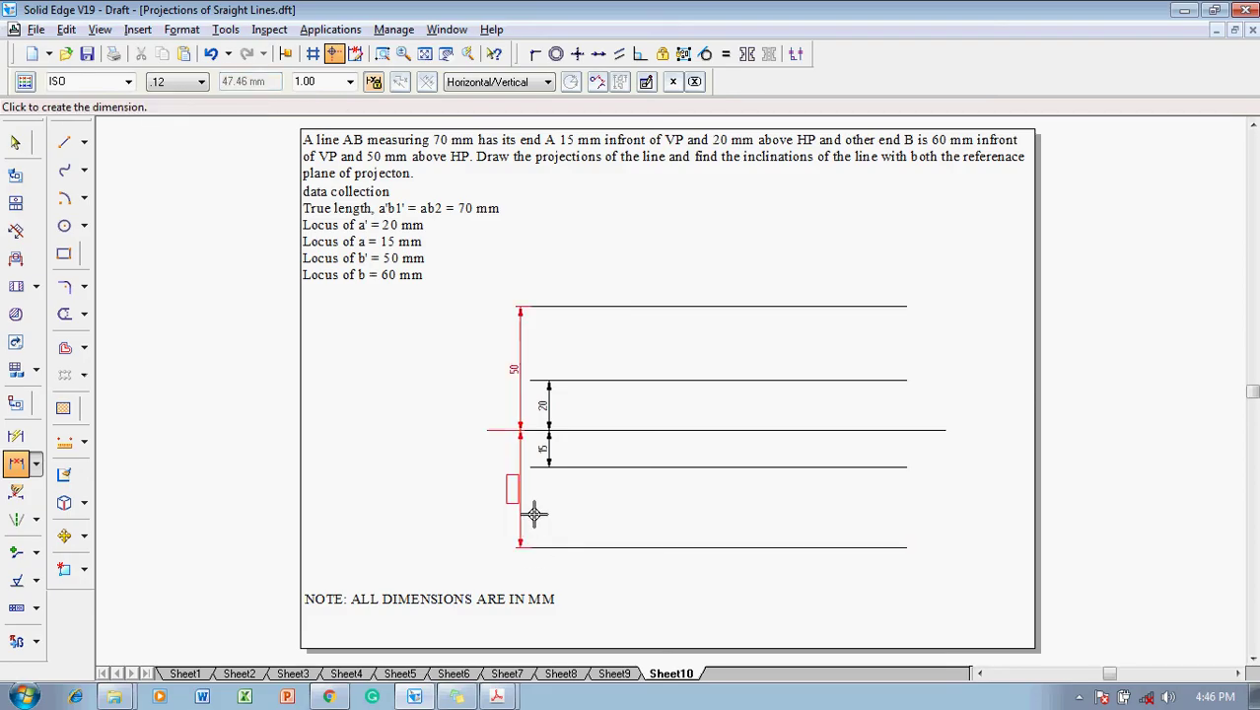
click(533, 512)
text(60)
key(Return)
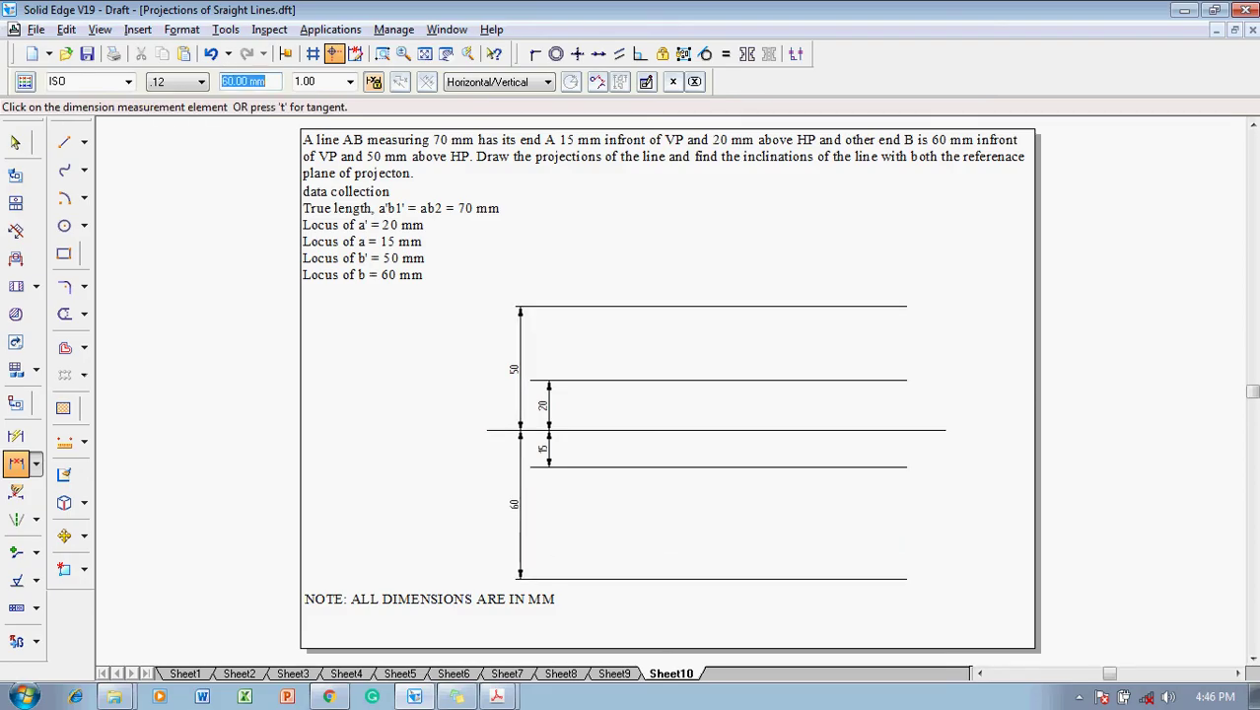
key(Escape)
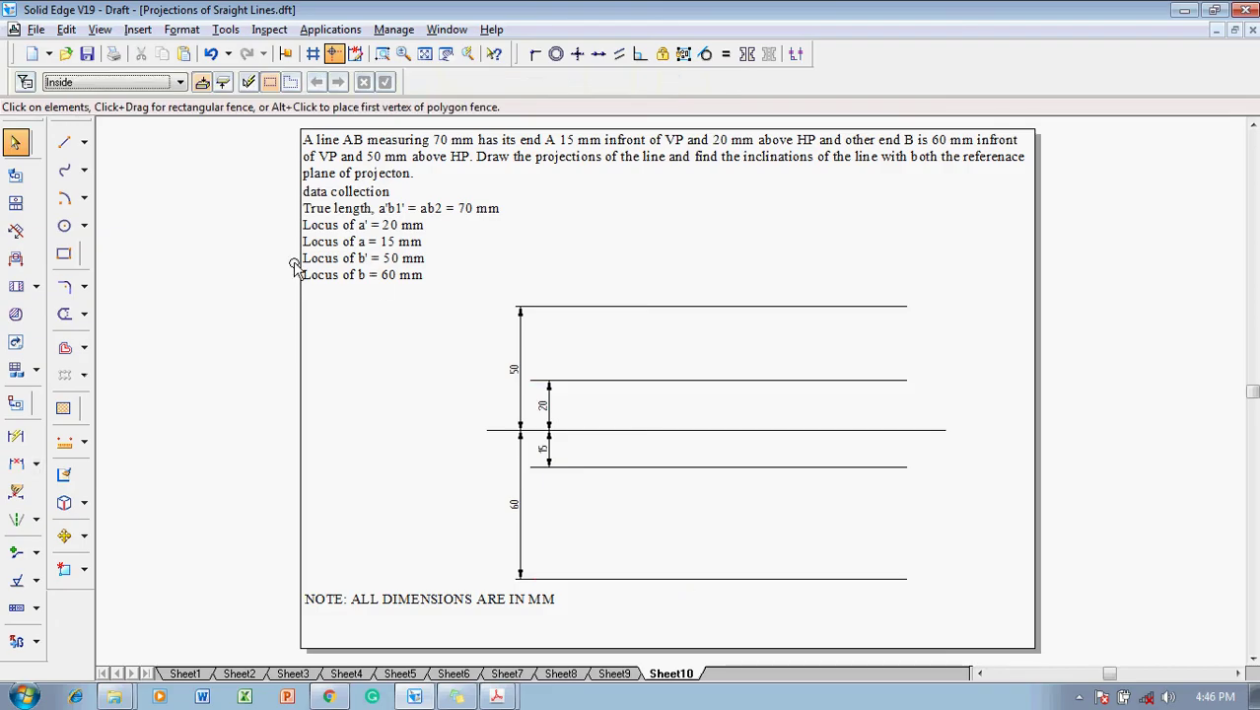
- Draw a vertical projector from the 20 mm line down to the 15 mm line
click(64, 142)
click(184, 82)
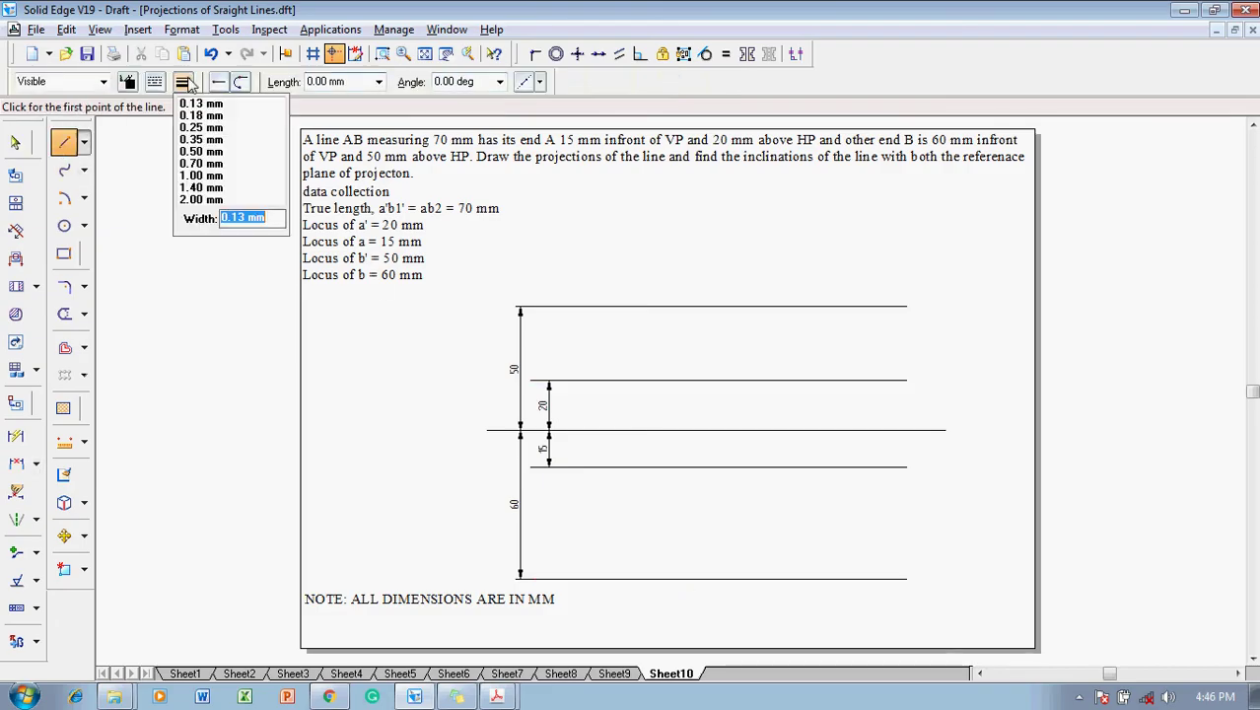
click(200, 111)
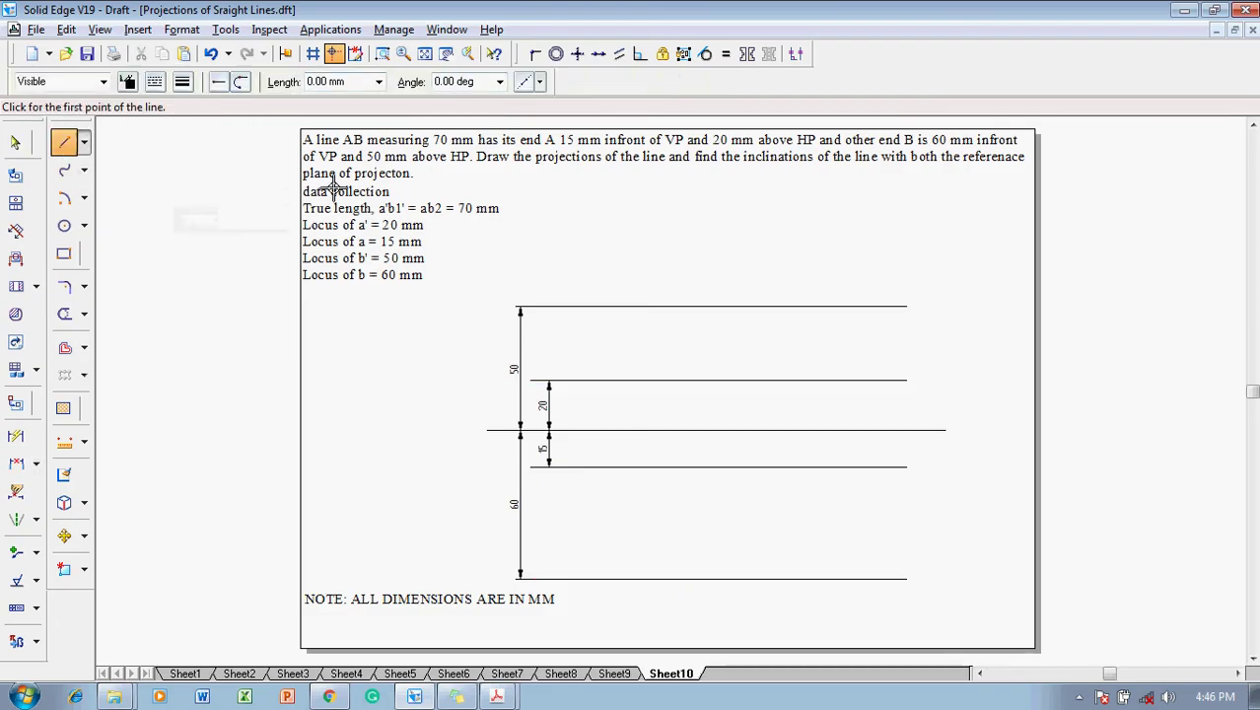
click(593, 382)
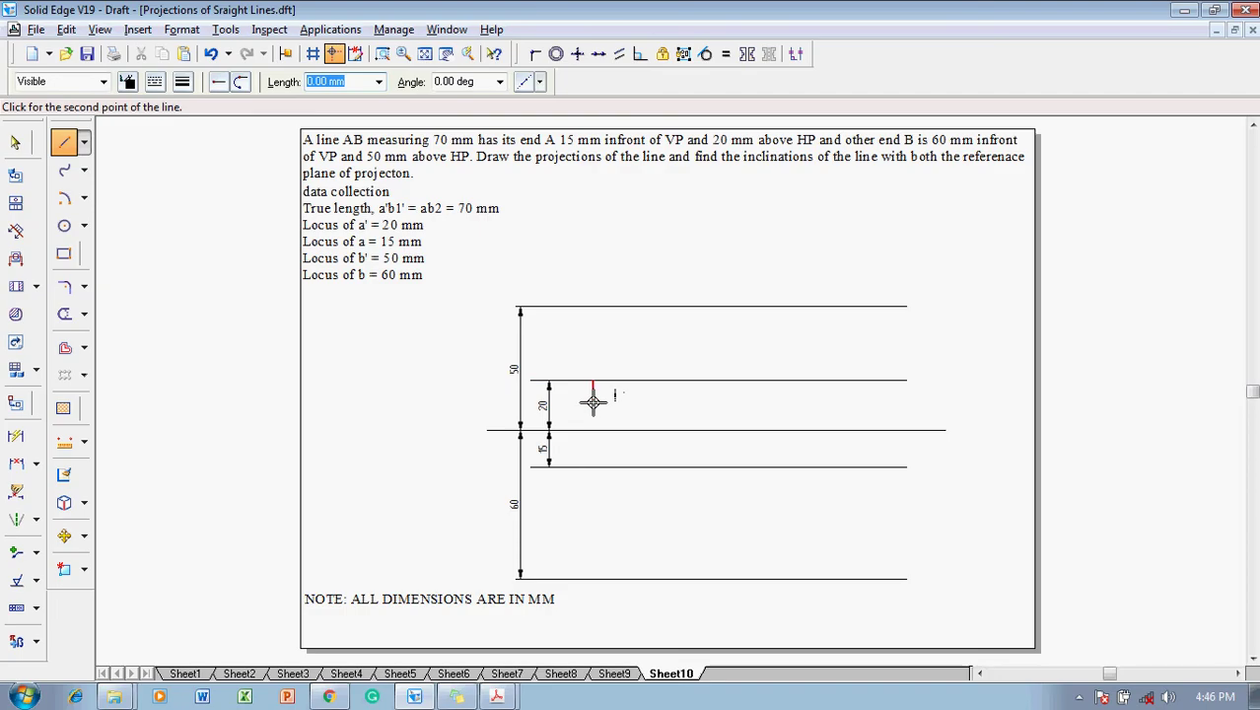
click(593, 466)
key(Escape)
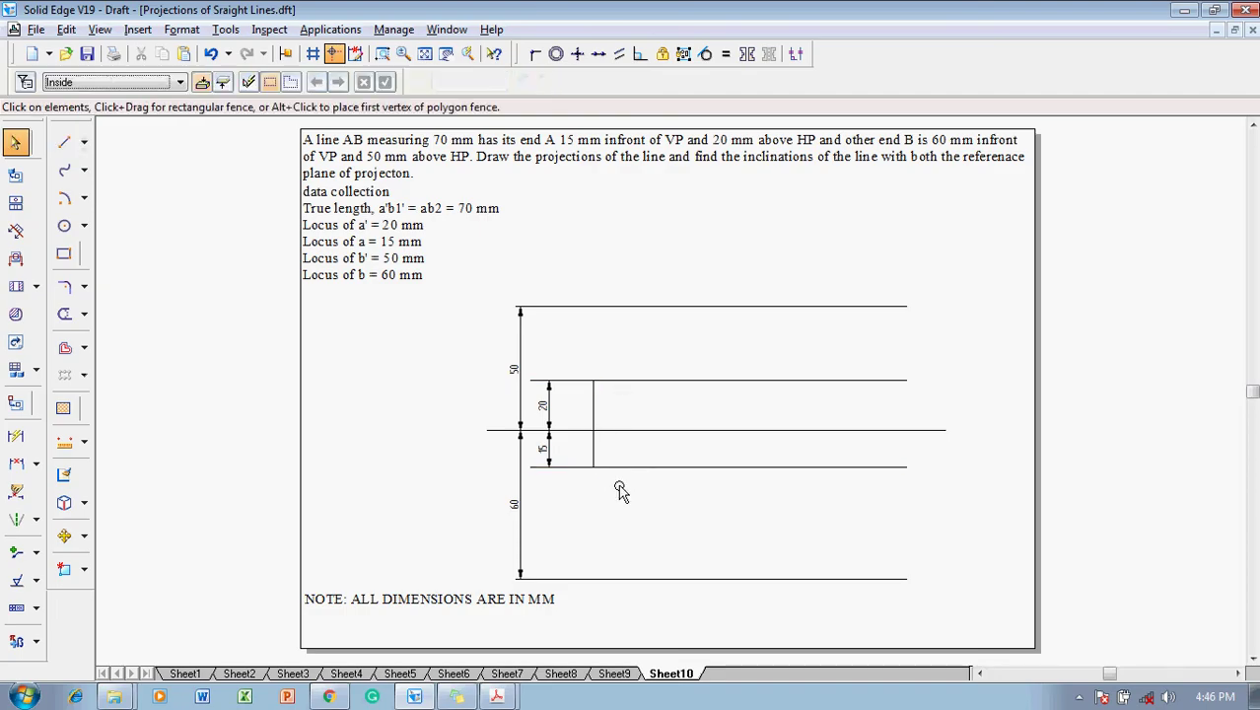
- Label the projector ends a' above and a below in Times New Roman
click(36, 641)
click(85, 639)
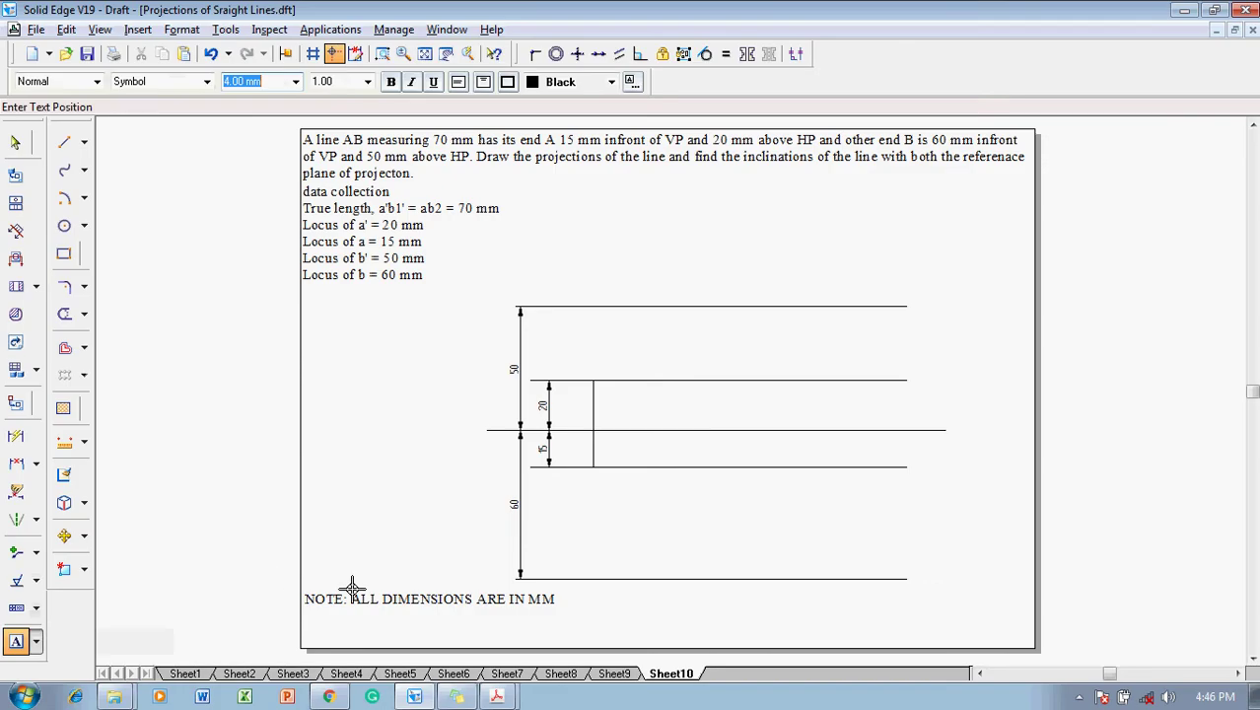
click(207, 80)
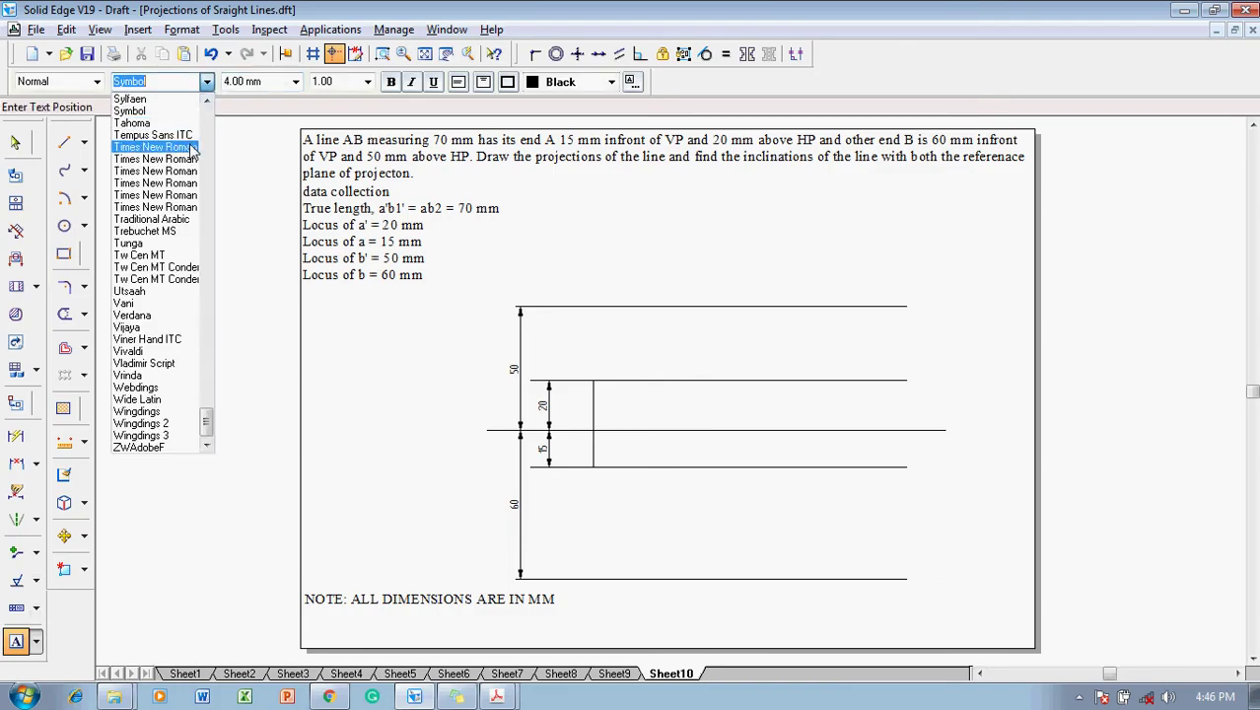
click(155, 147)
click(579, 365)
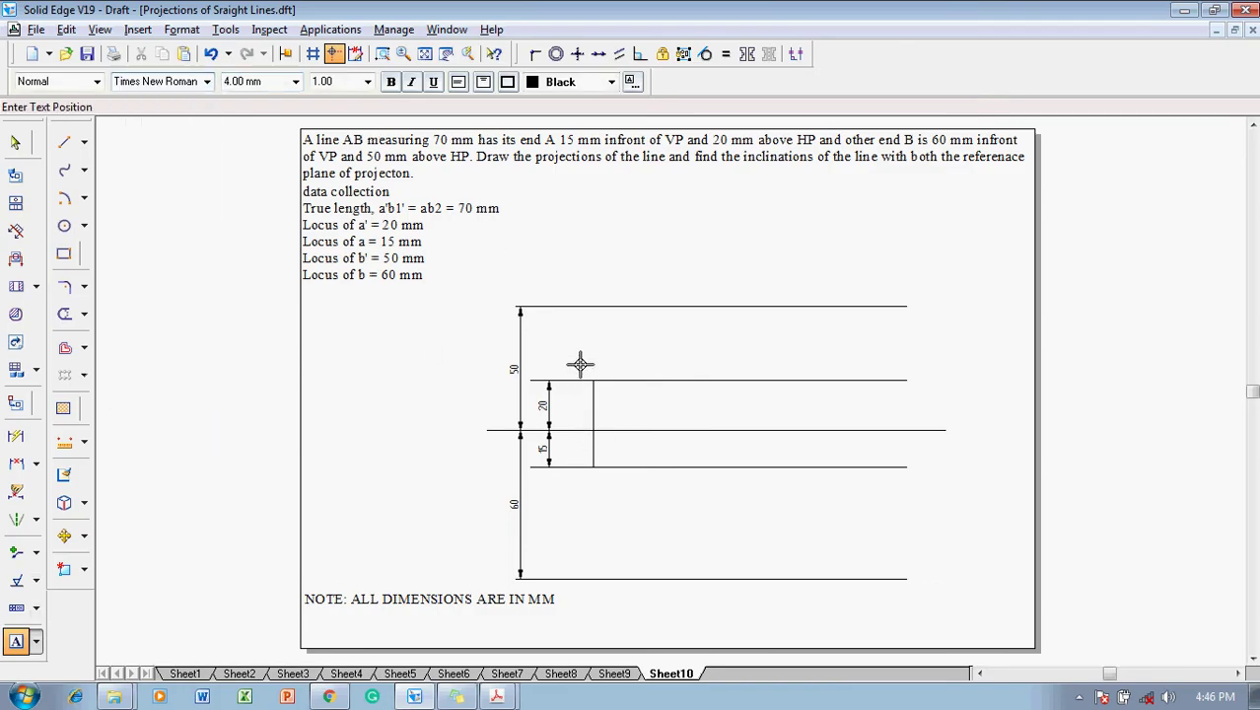
text(a')
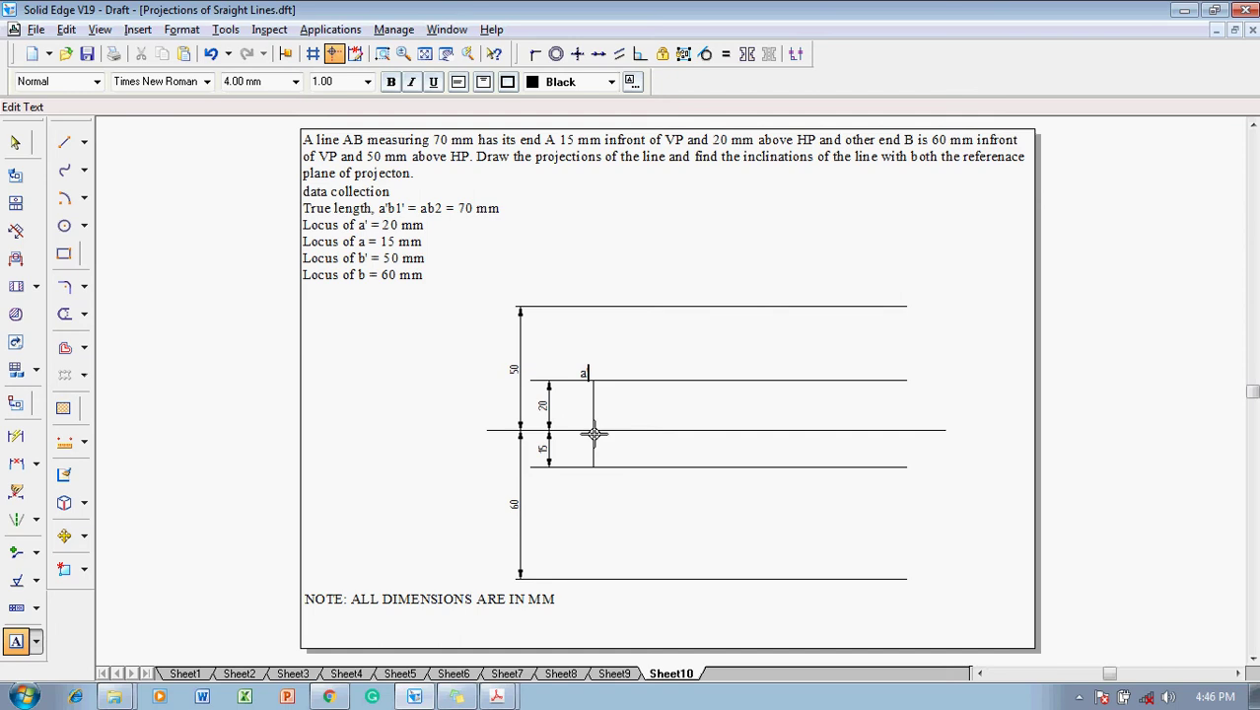
click(584, 469)
text(a)
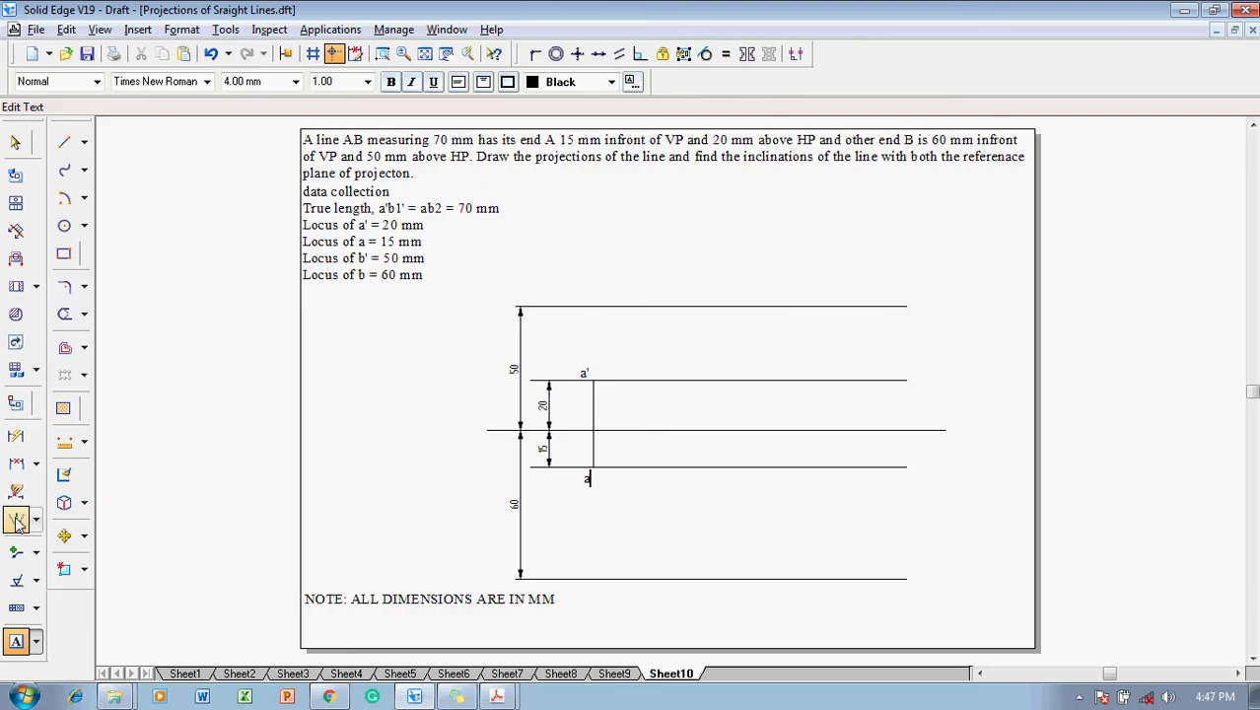
- Draw a 70 mm radius arc centred on a' that cuts the top 50 mm line
click(65, 199)
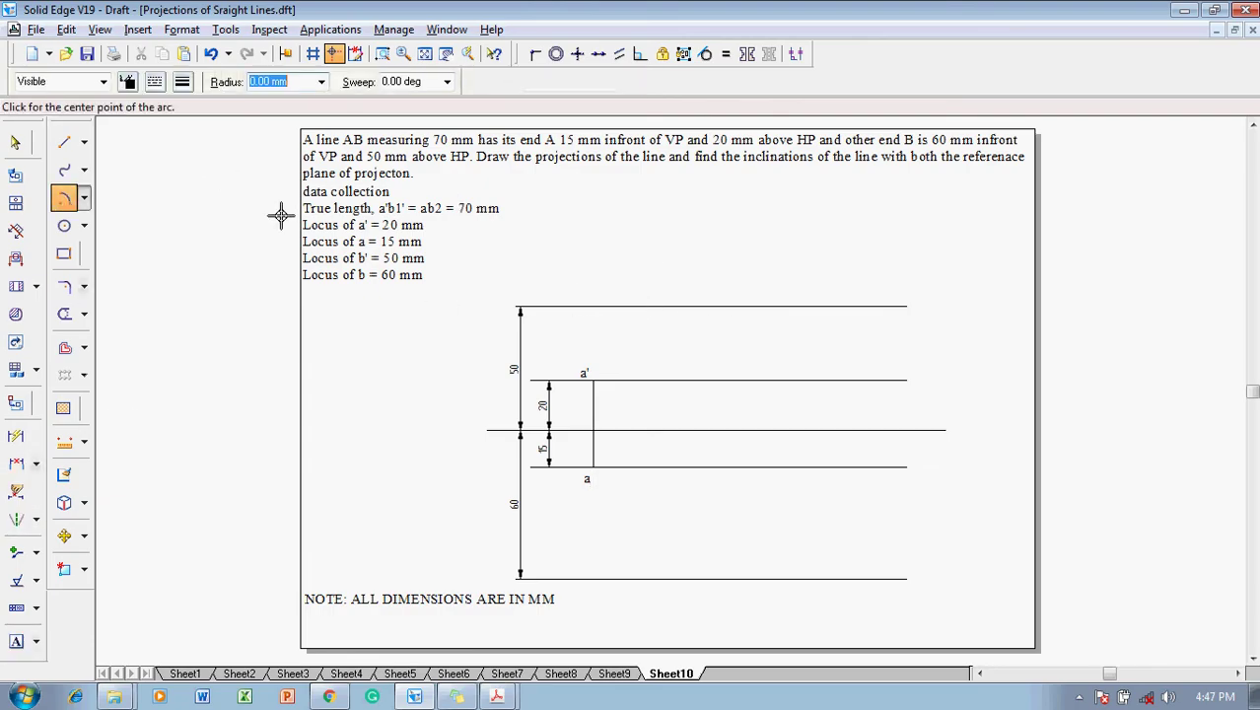
text(7)
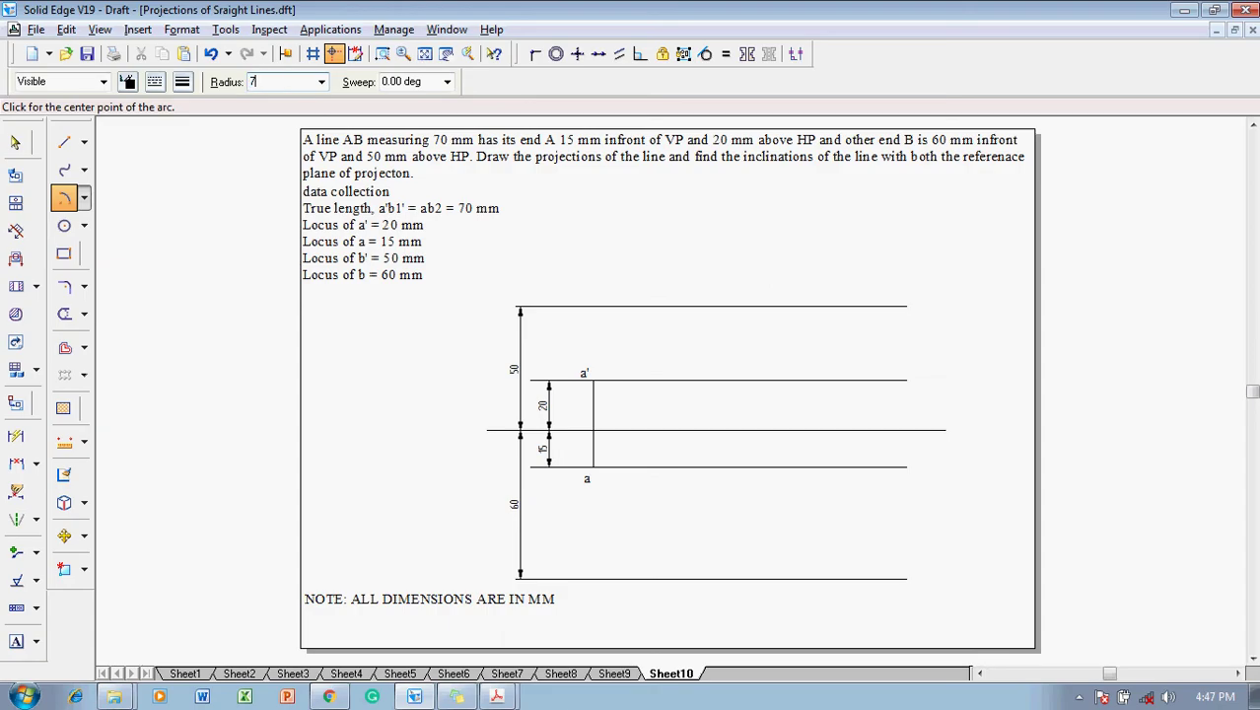
text(0)
key(Tab)
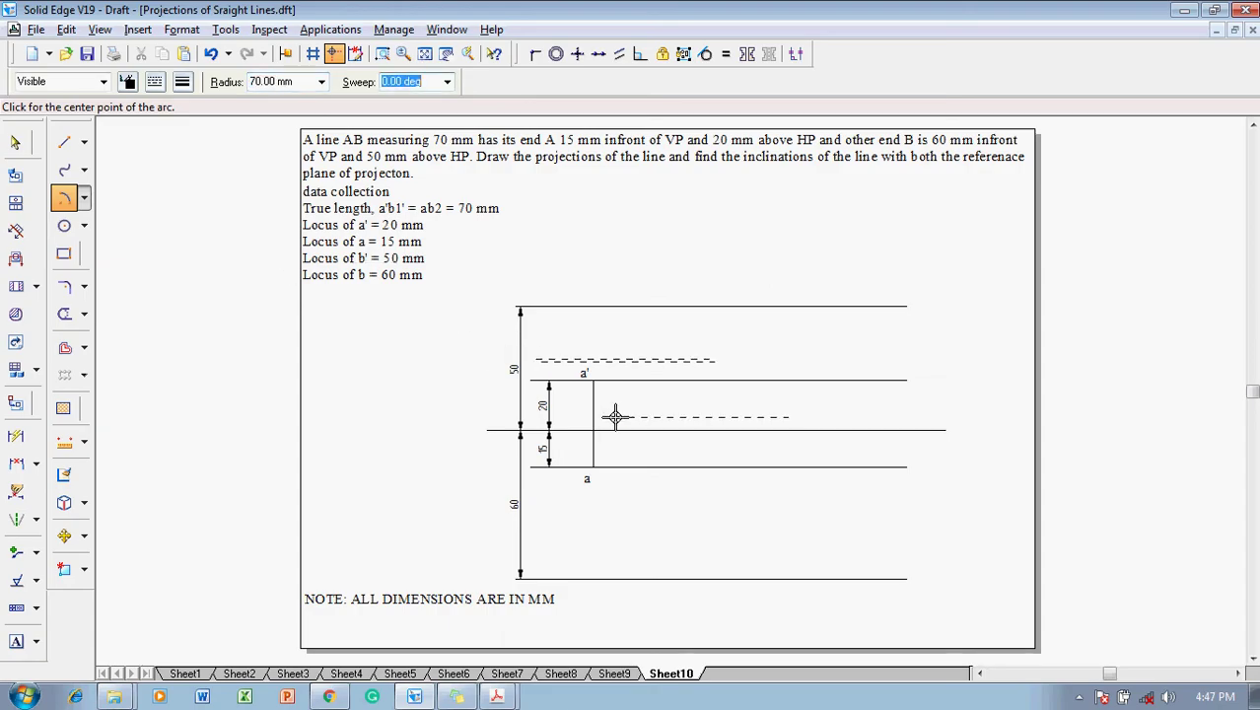
click(593, 380)
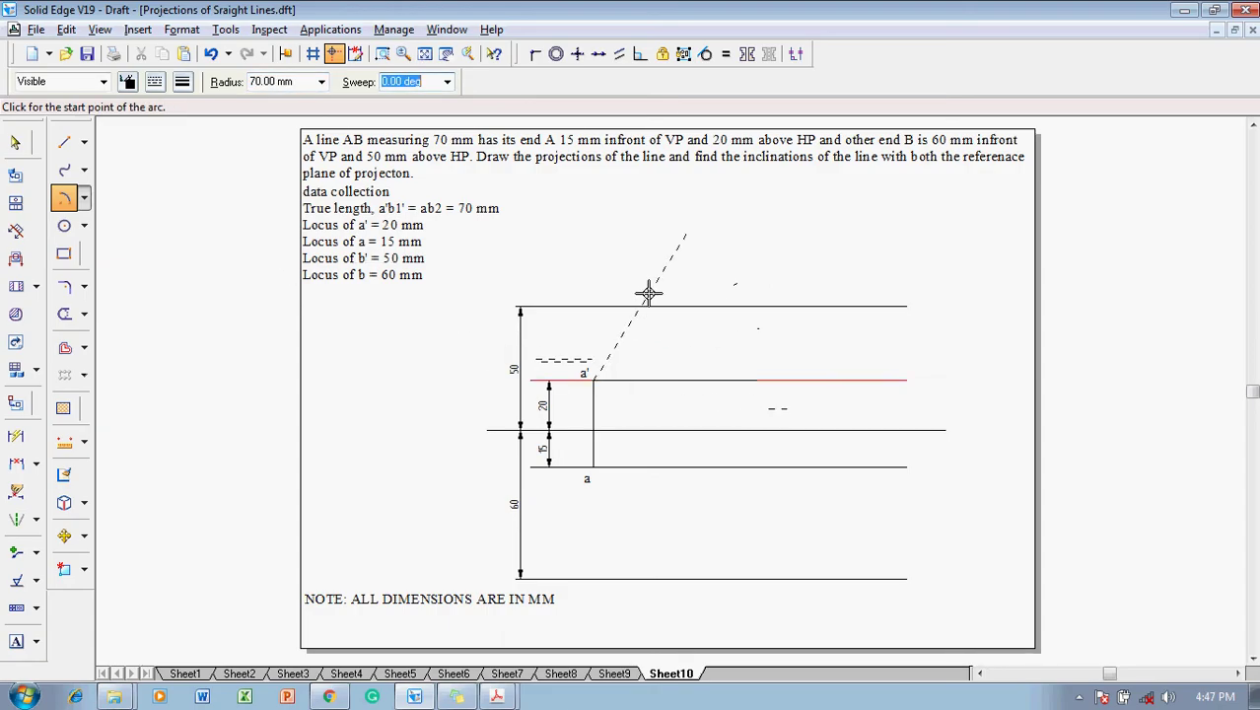
click(734, 308)
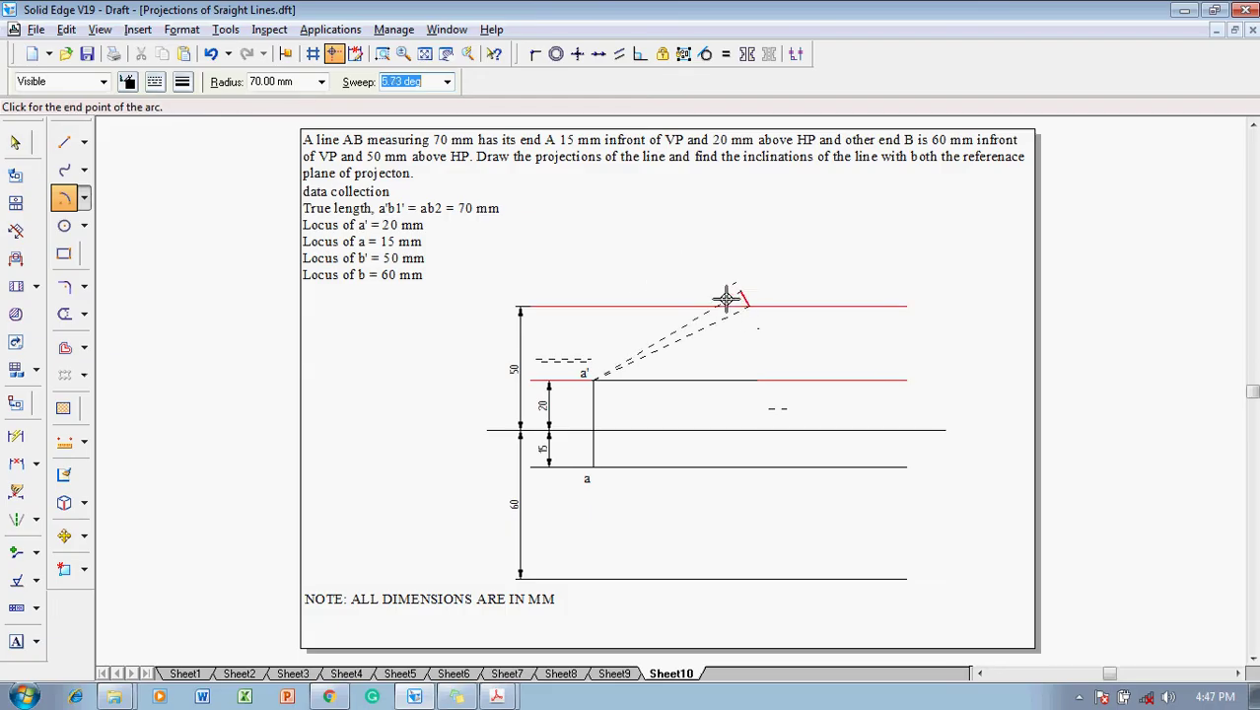
click(727, 292)
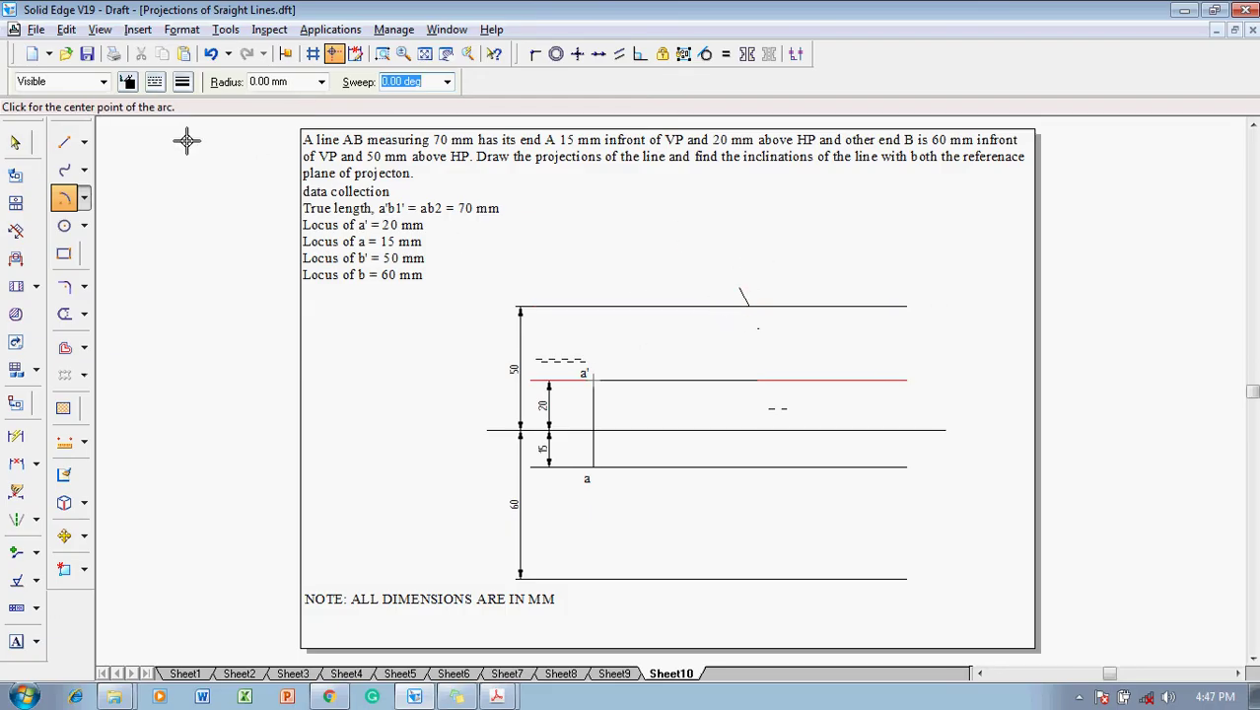
- Draw a line from a' to where the arc crosses the top line
click(64, 142)
click(182, 83)
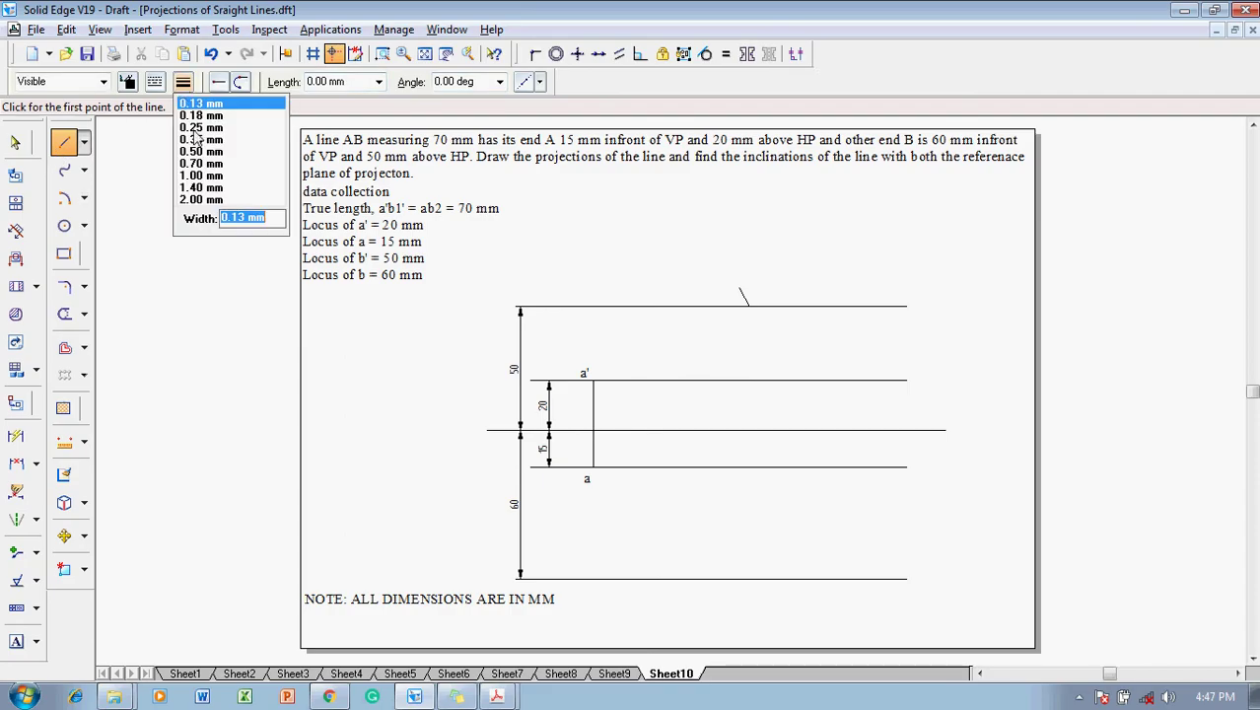
click(203, 141)
click(593, 380)
click(748, 307)
right_click(785, 262)
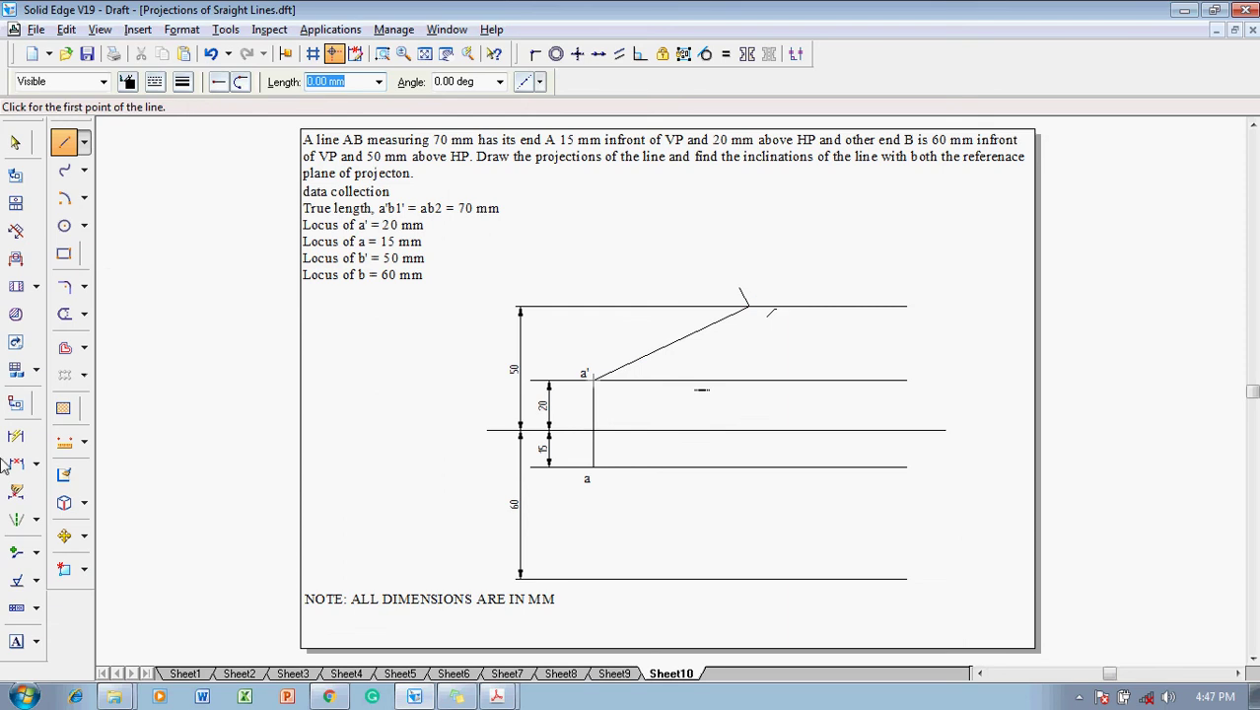
- Label the line's upper end b1'
click(16, 641)
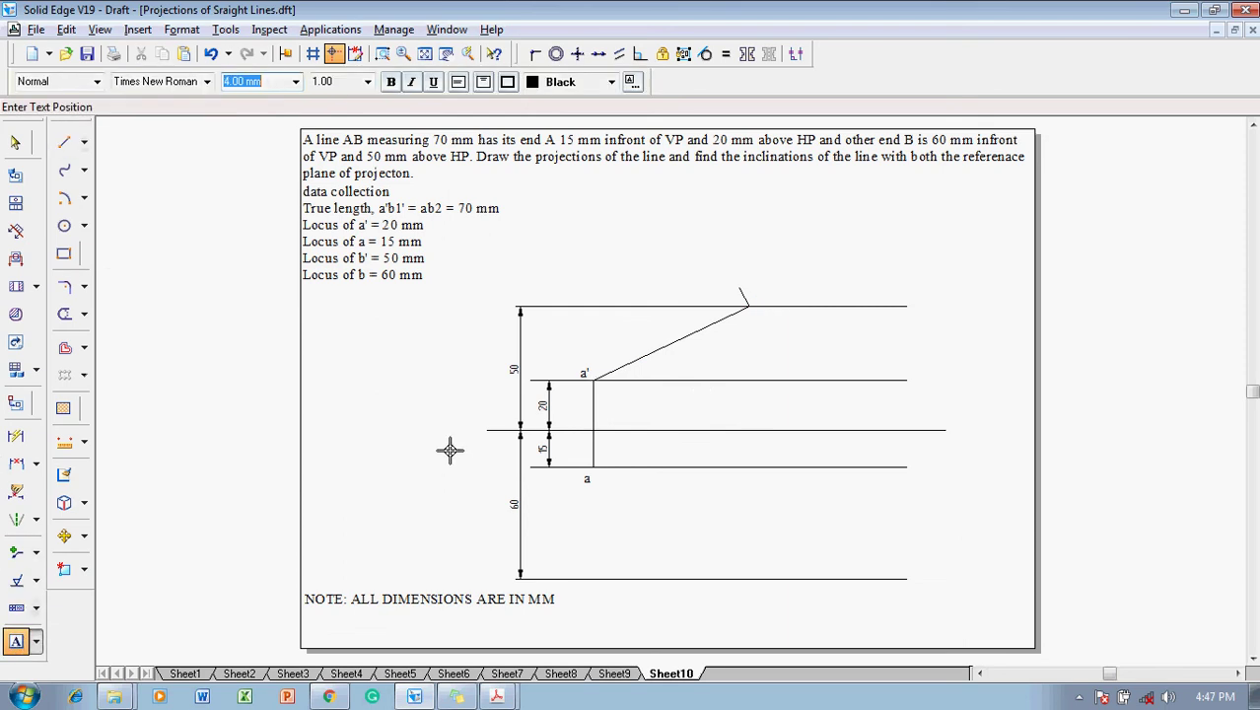
click(749, 284)
text(b1')
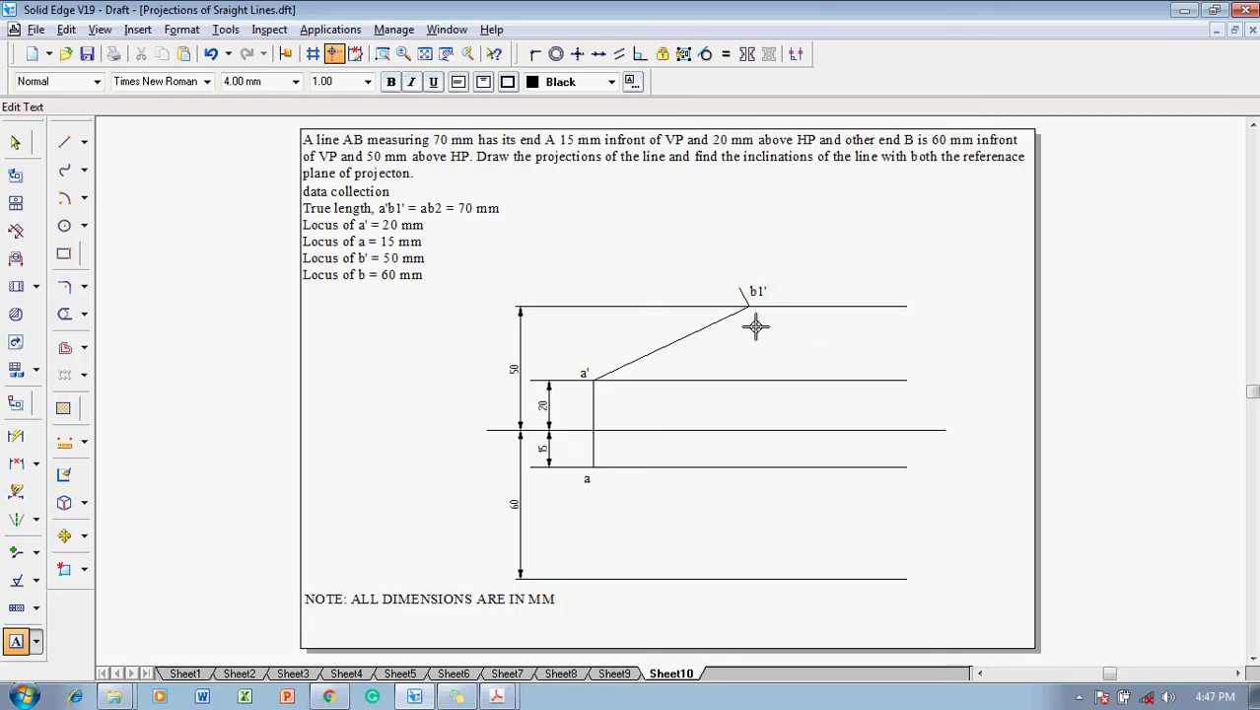
click(65, 202)
- Draw a 75 mm radius arc centred on a crossing the bottom 60 mm line
click(184, 82)
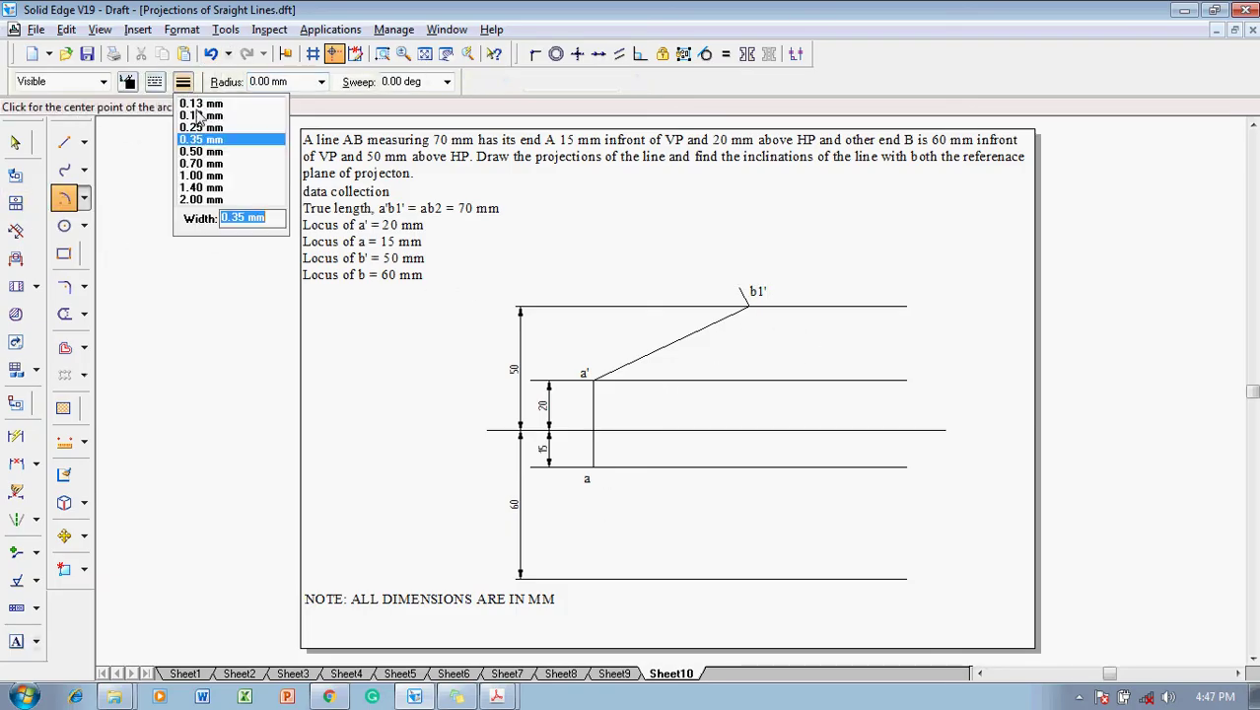
click(200, 116)
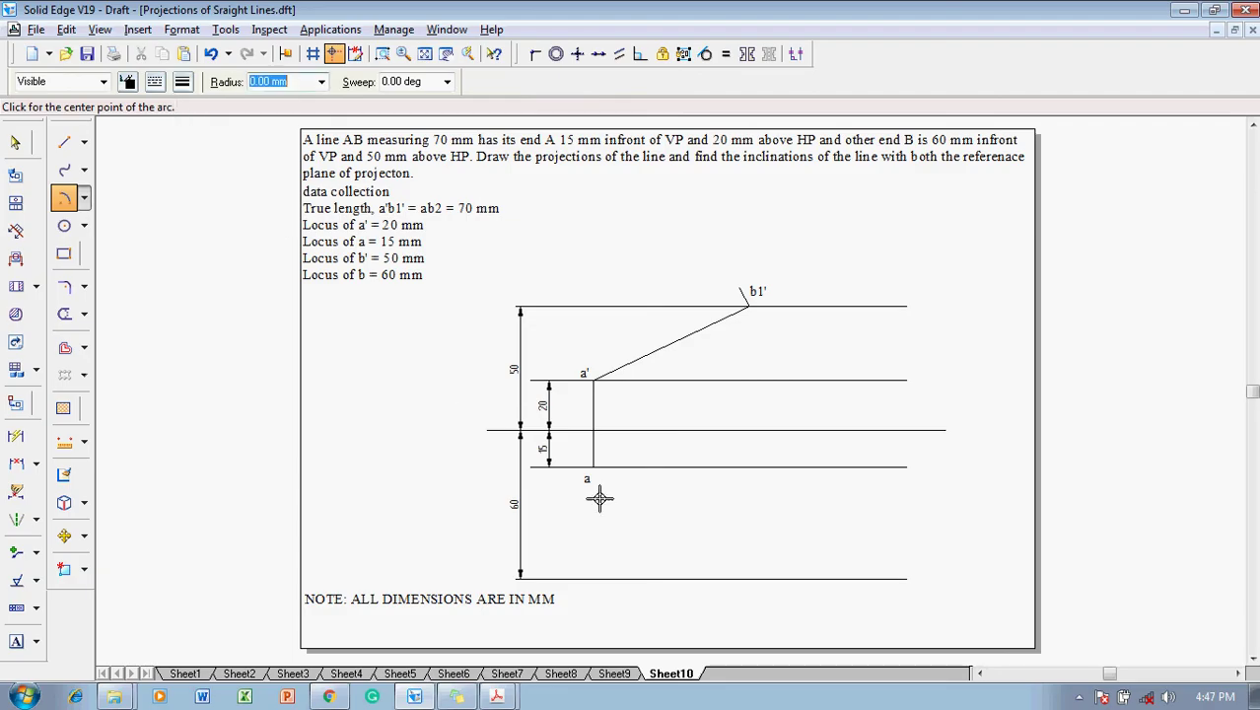
click(591, 469)
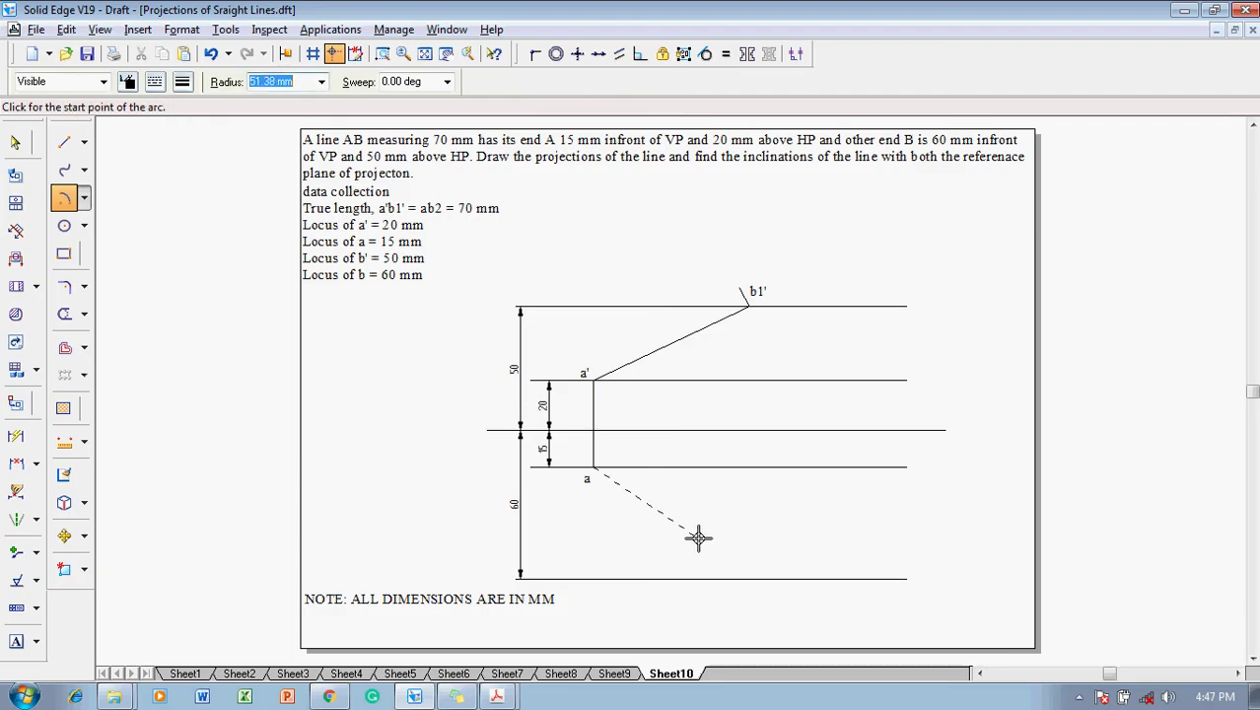
text(75)
key(Tab)
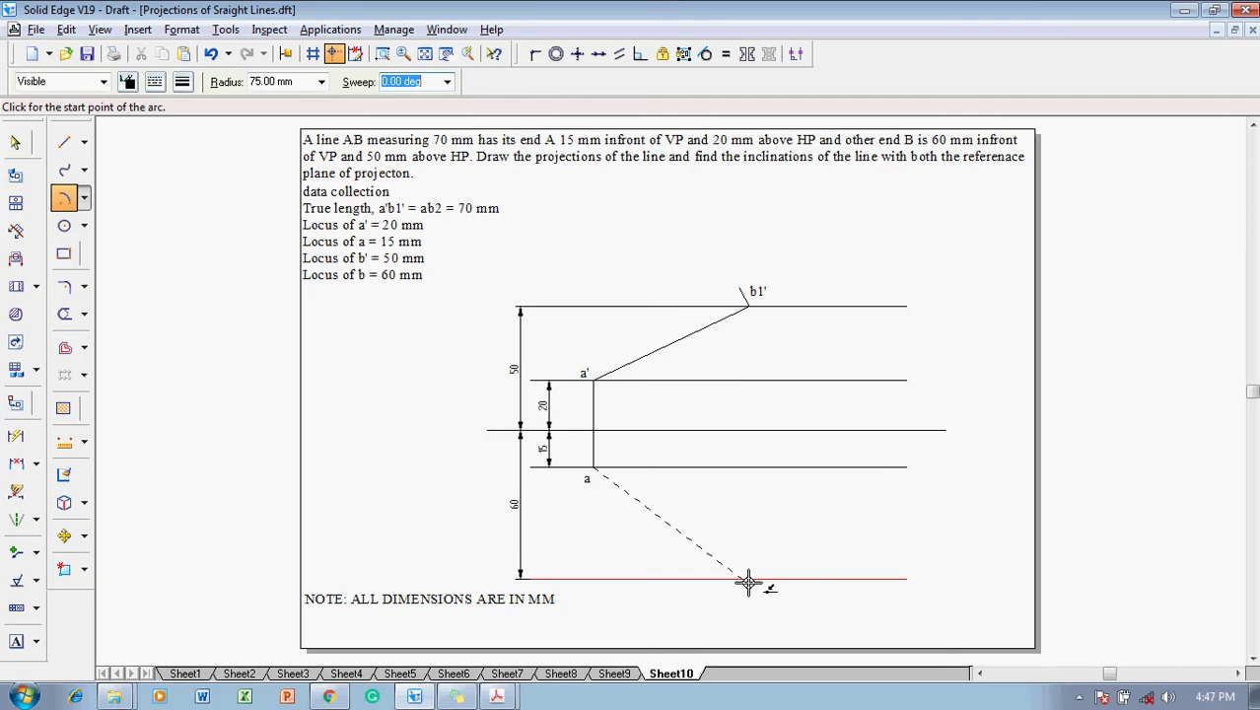
click(748, 582)
click(738, 600)
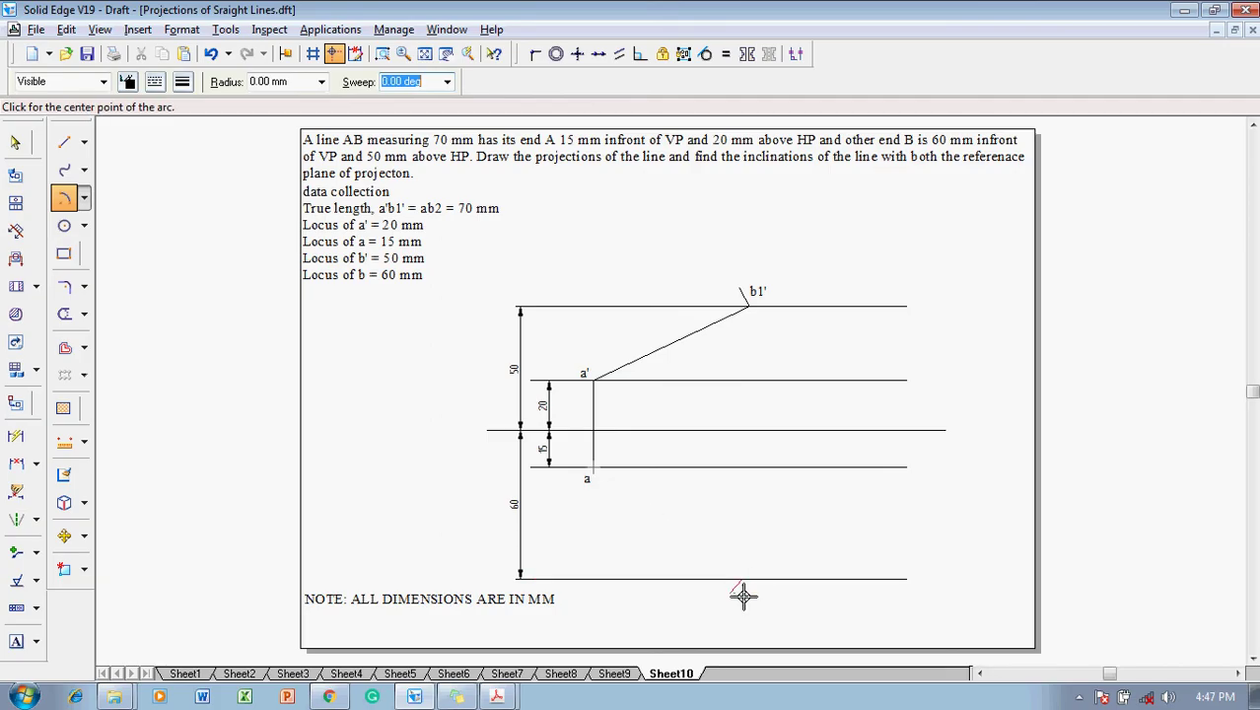
- Draw a line from a to the arc mark on the bottom line
click(65, 145)
click(182, 81)
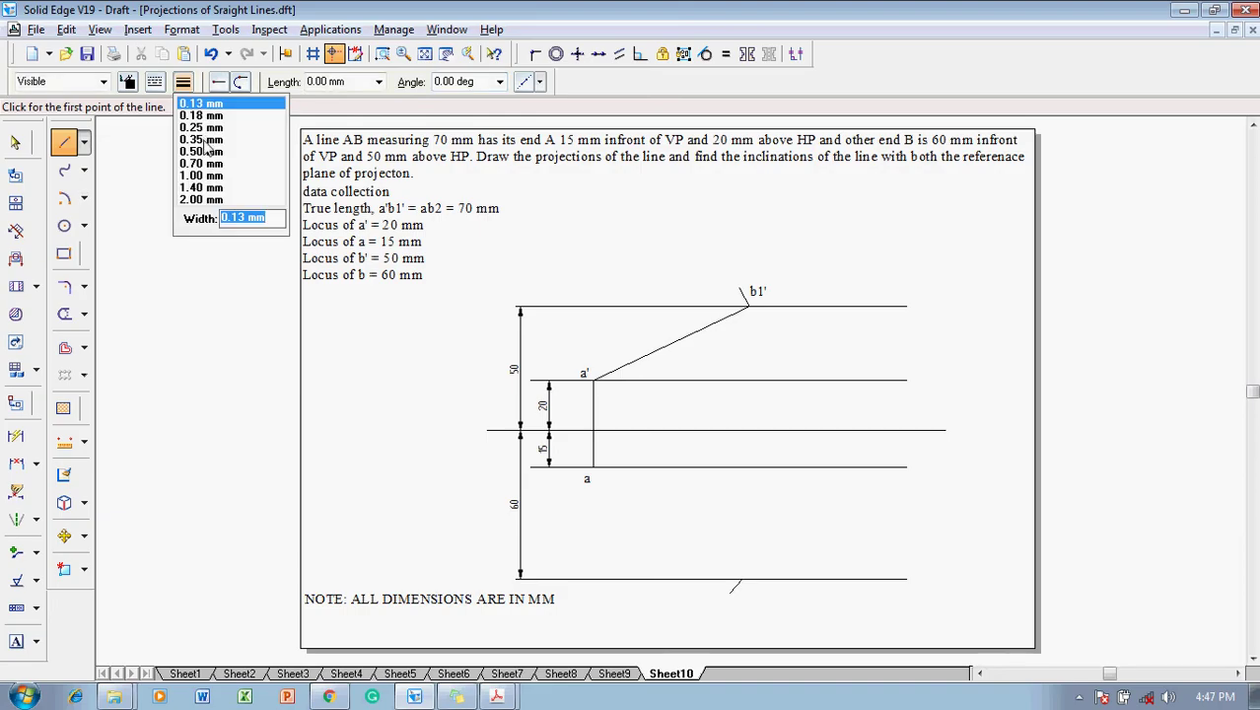
click(207, 146)
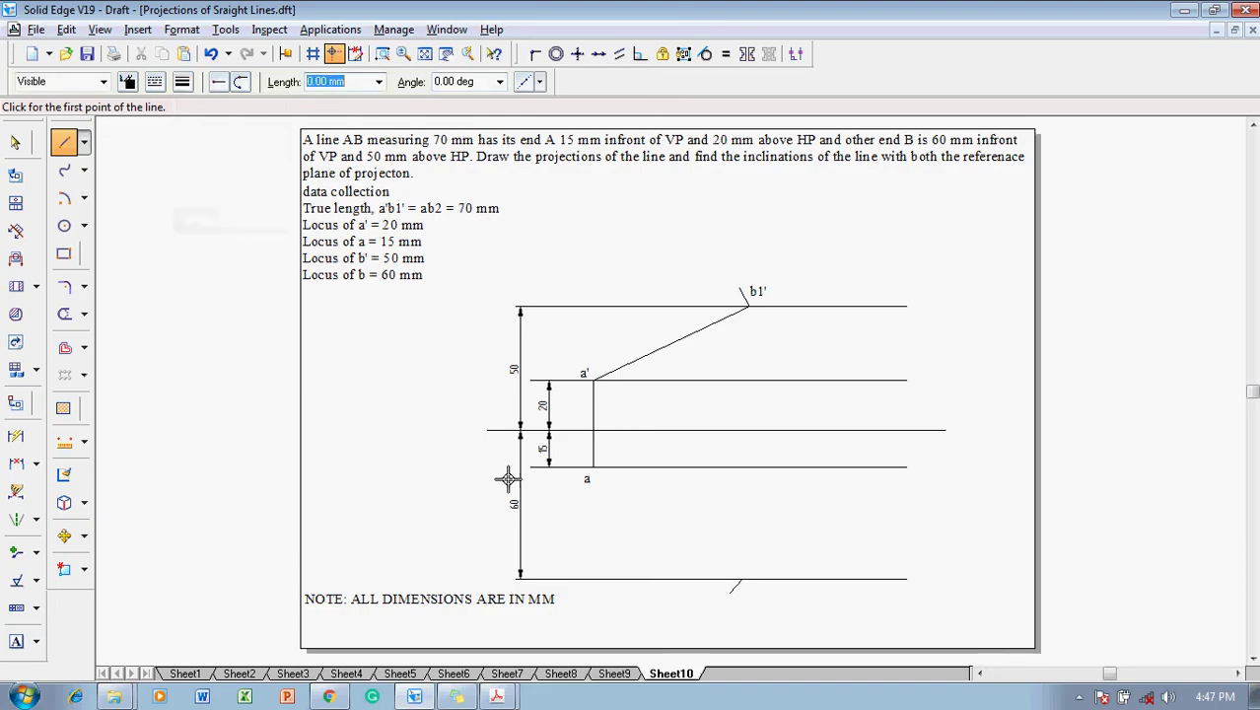
click(592, 466)
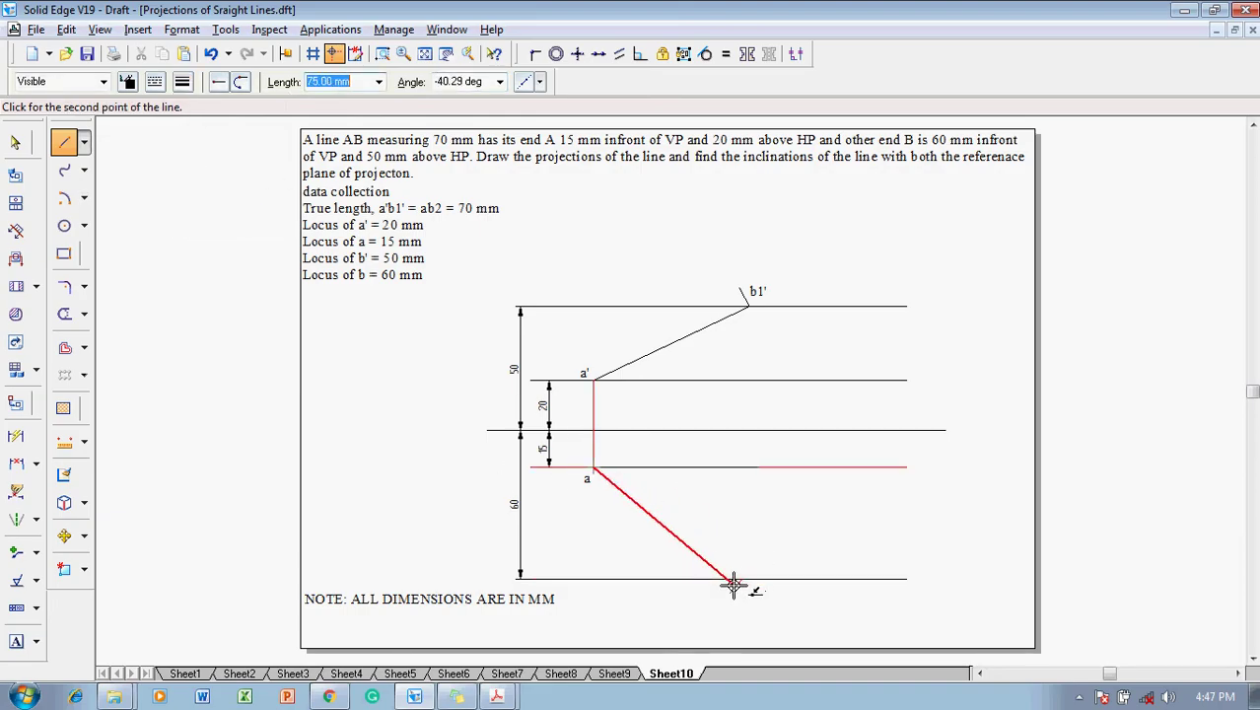
click(739, 579)
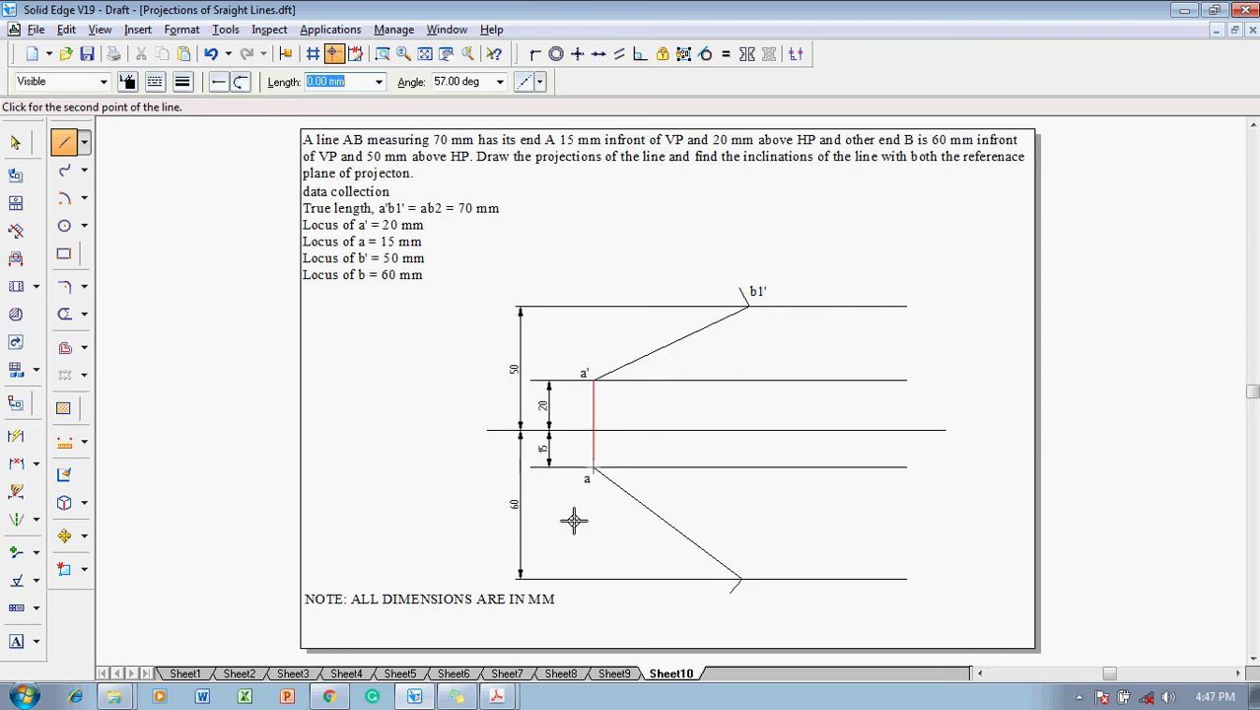
- Label the lower line's end b2
click(16, 641)
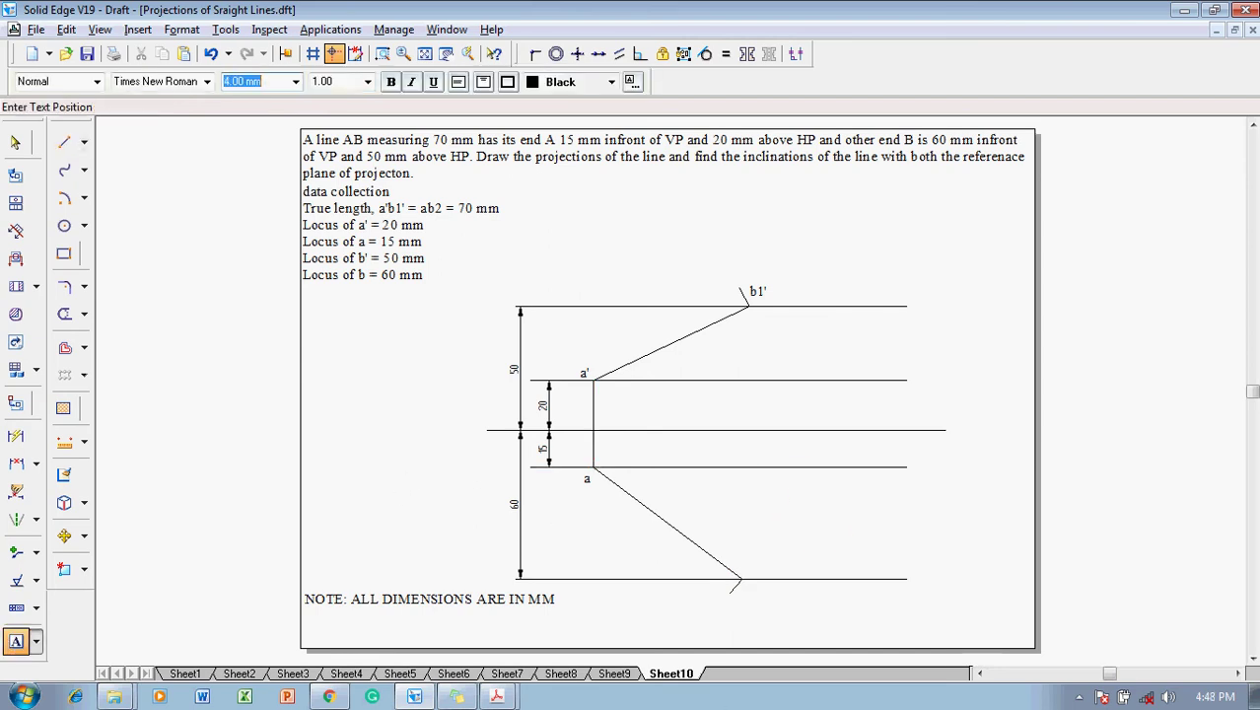
click(746, 583)
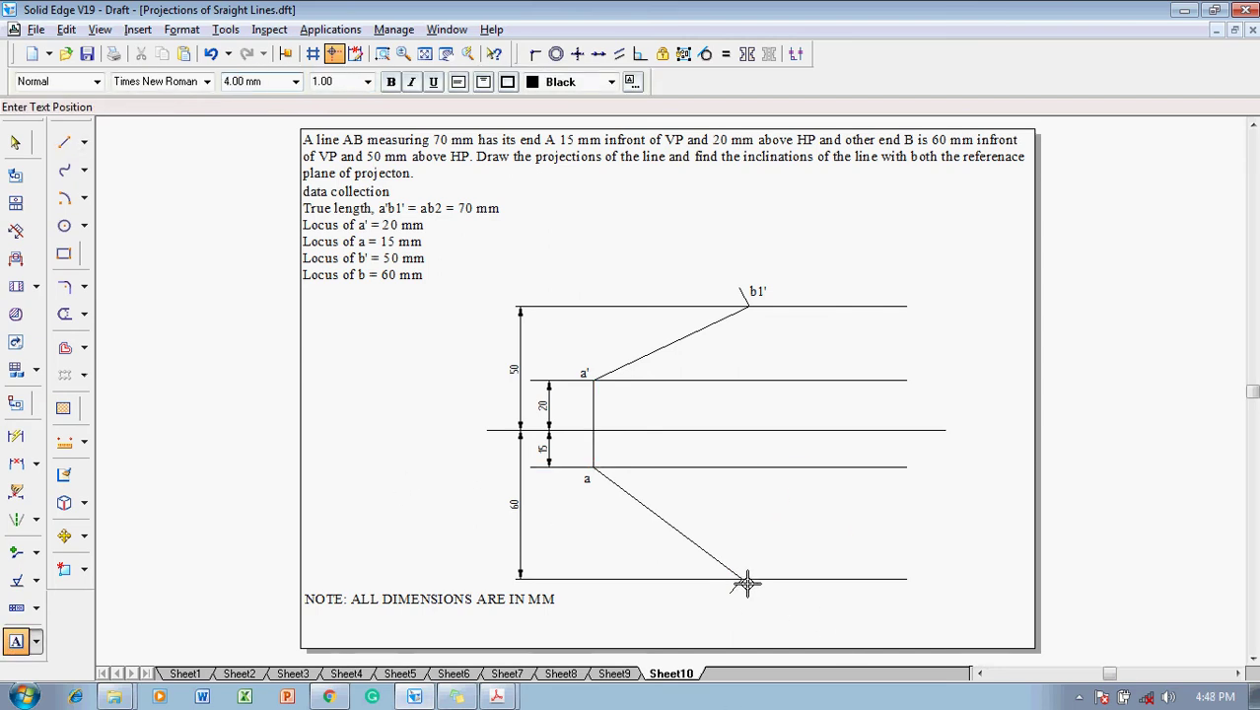
text(b2)
key(Escape)
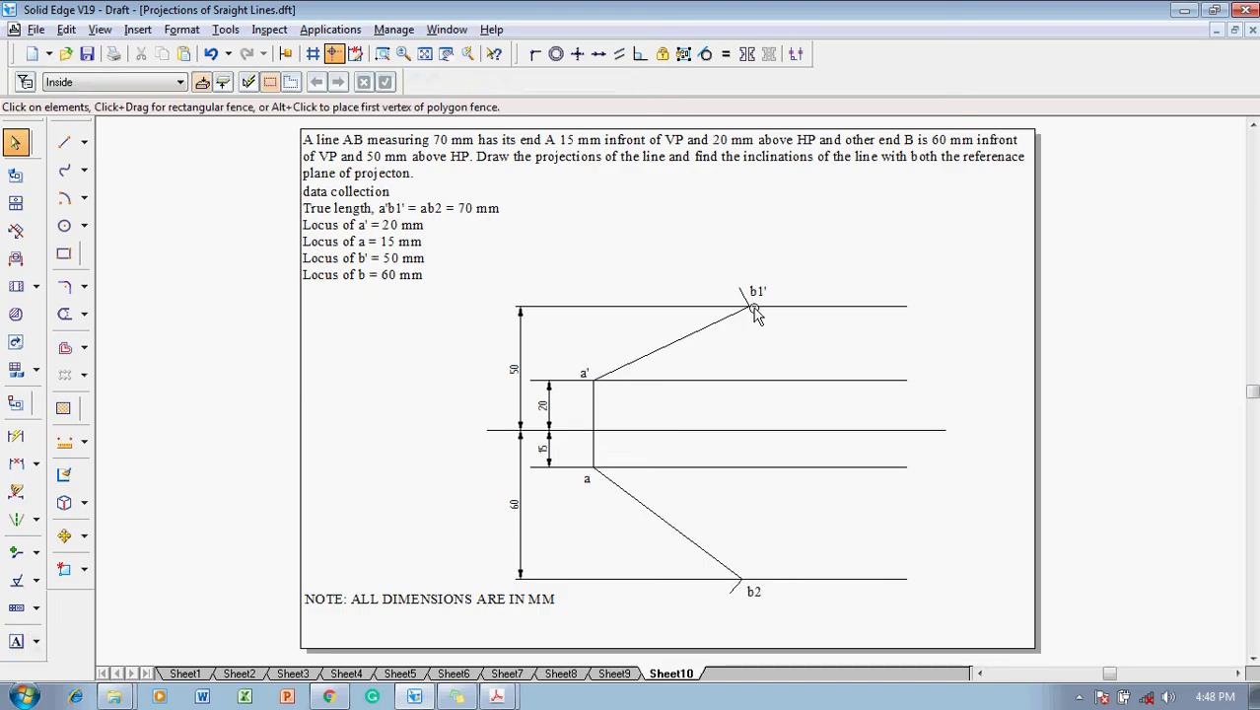
click(62, 145)
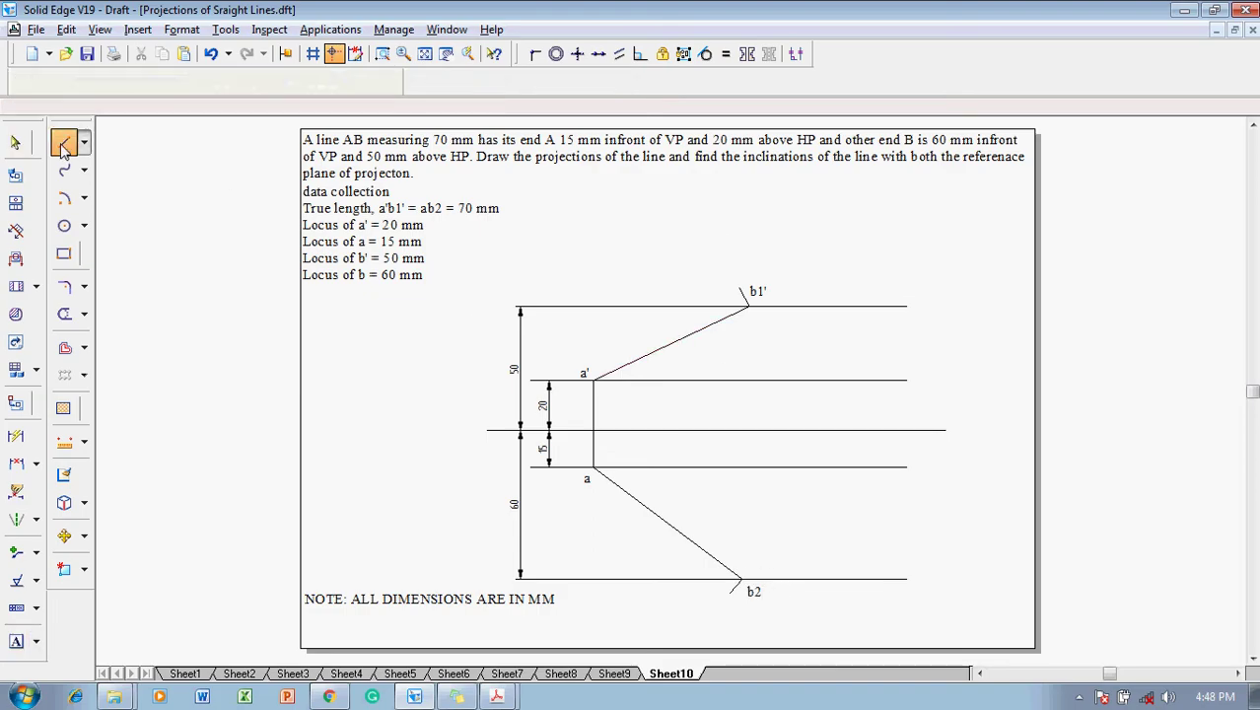
- Draw 0.13 mm vertical projectors from b1' down to b1 and from b2 up to b2'
click(180, 87)
click(189, 105)
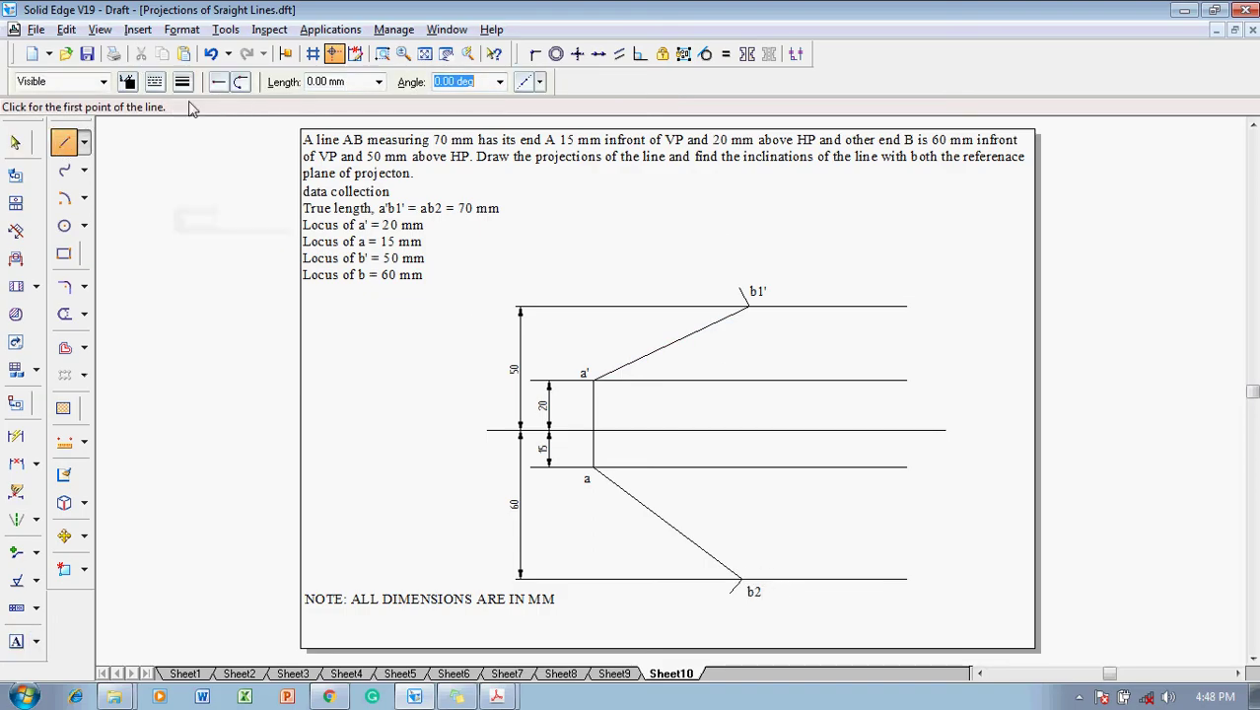
click(748, 308)
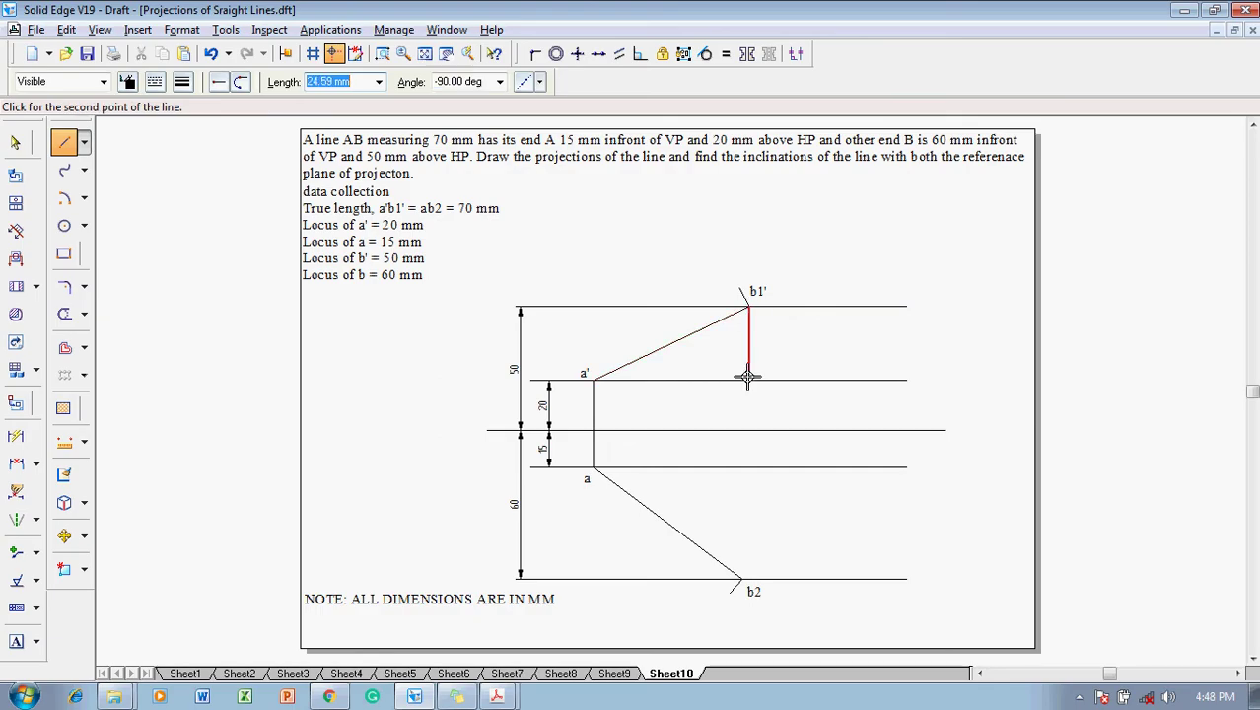
click(748, 467)
right_click(656, 481)
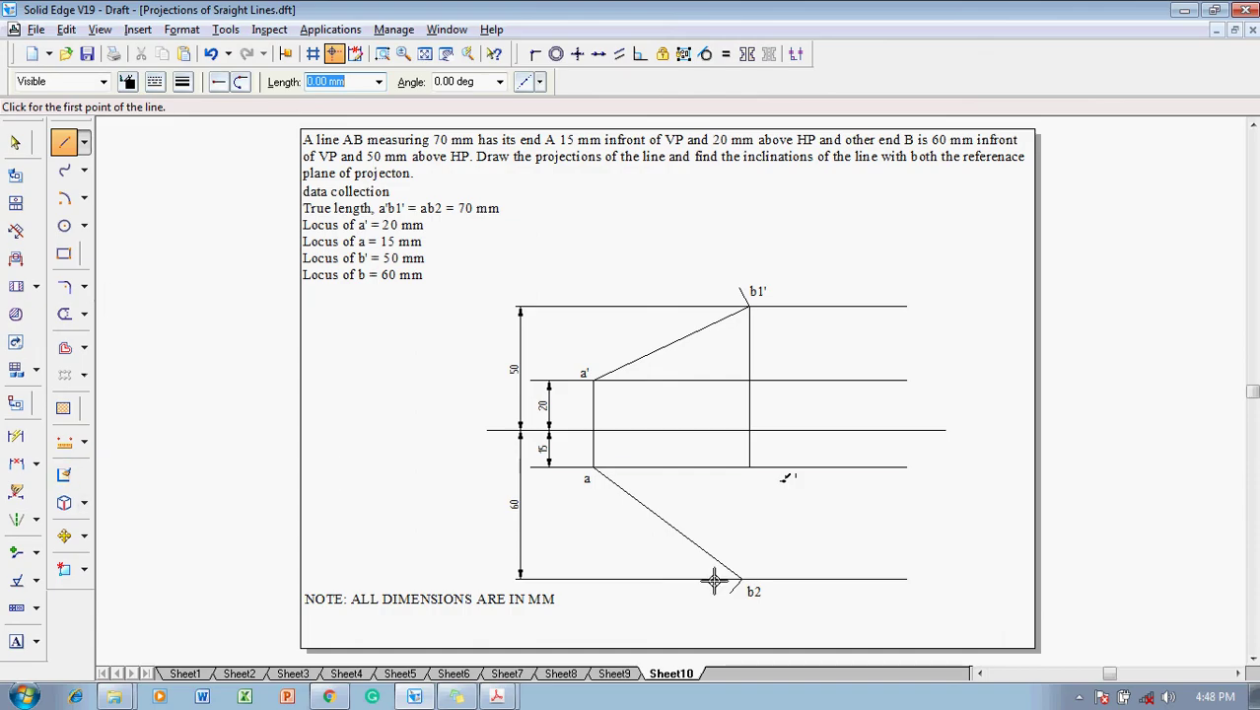
click(742, 380)
right_click(797, 357)
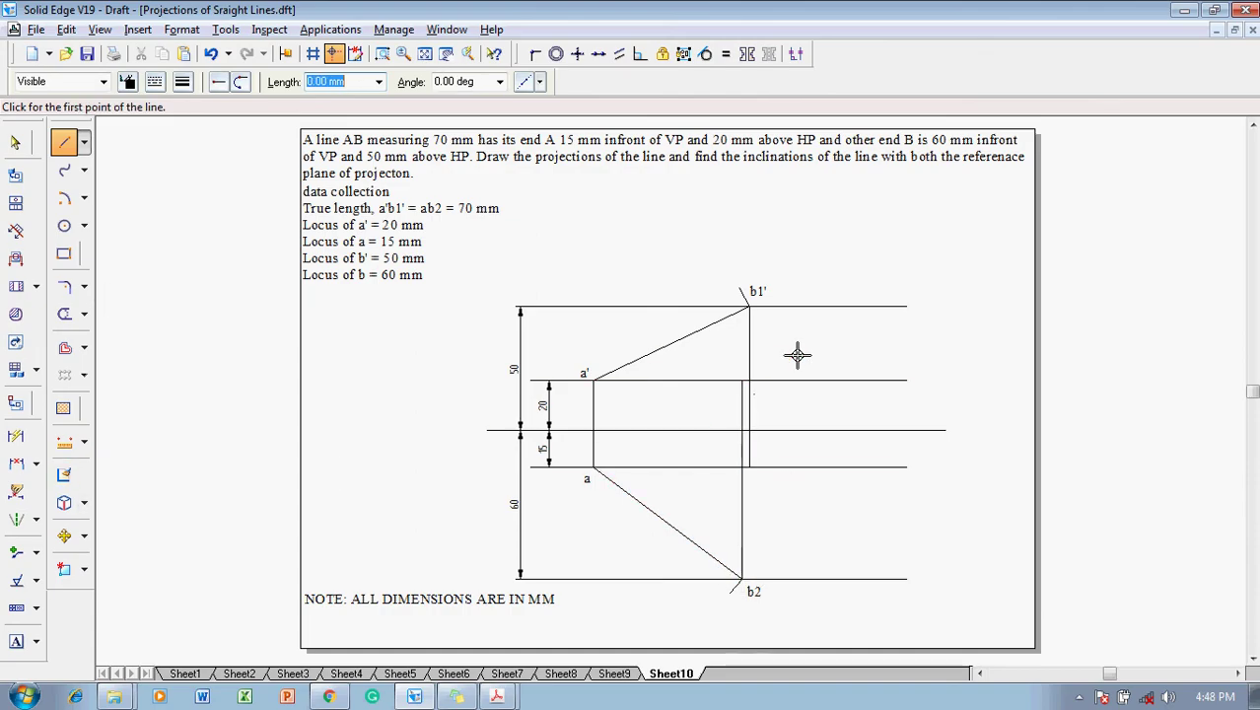
- Add the point labels, placing b below the bottom 60 mm line
click(15, 642)
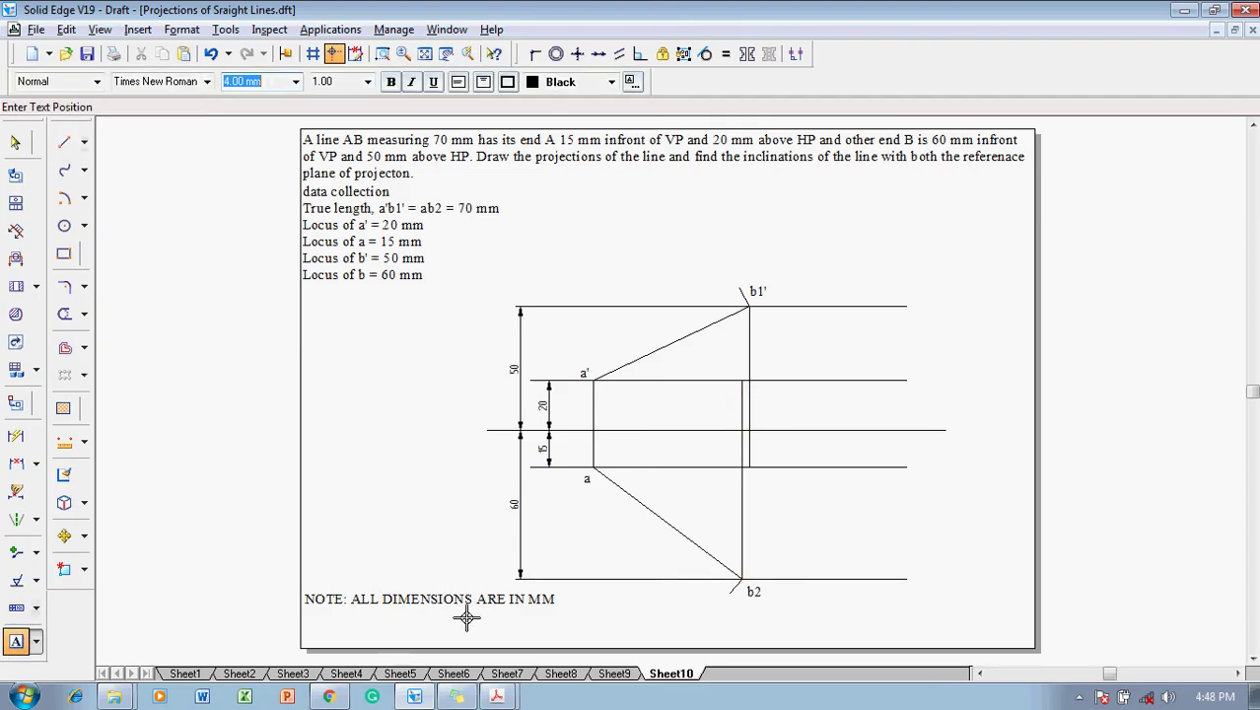
click(759, 474)
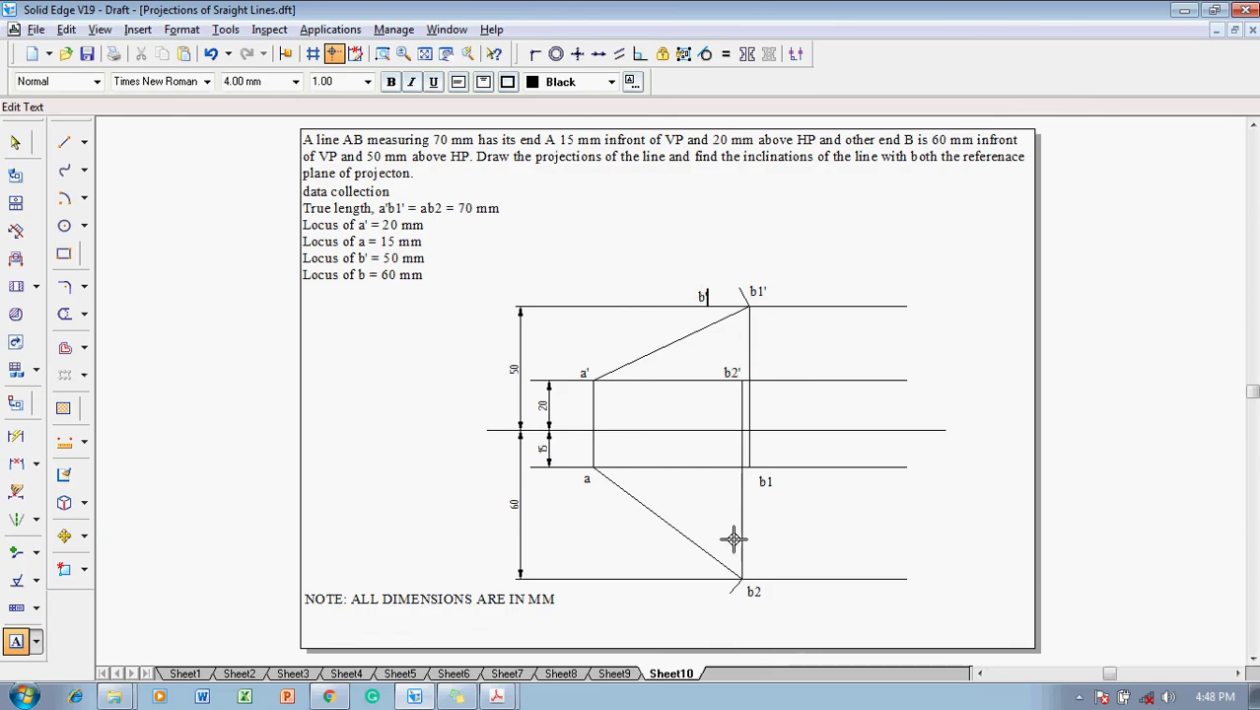
click(693, 587)
text(b)
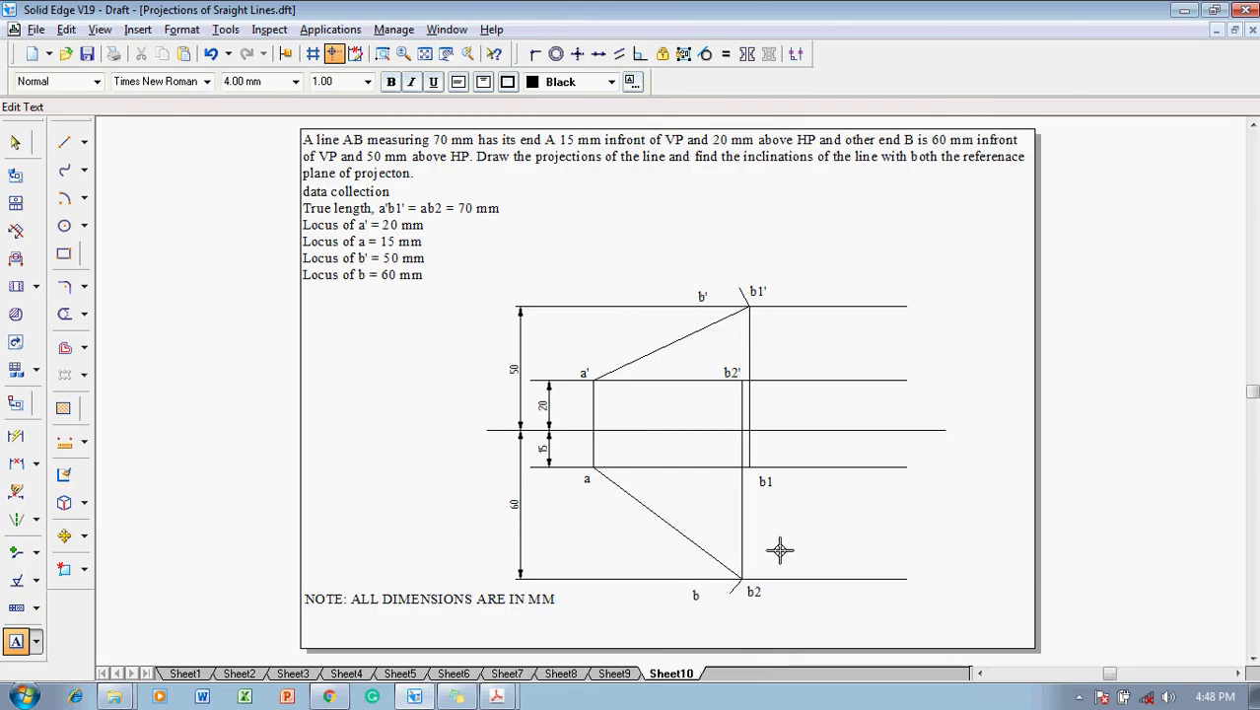
key(Escape)
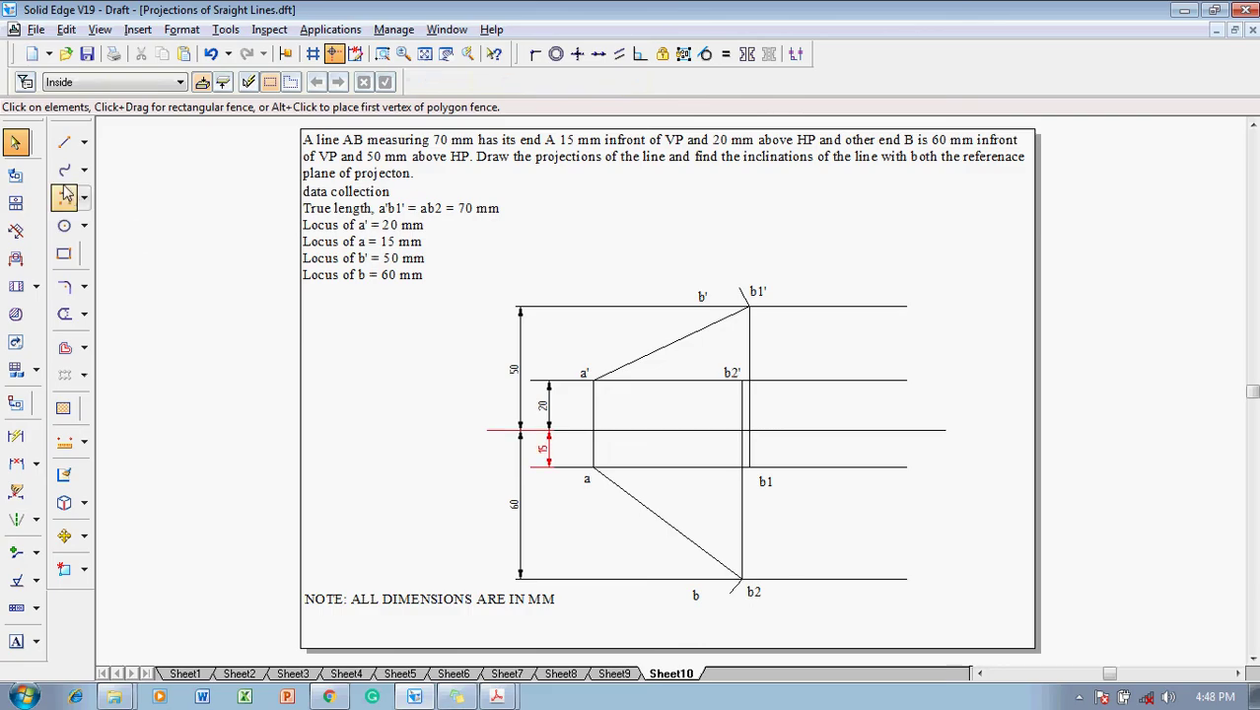
- Draw an arc centred at a' from b2' up to the top 50 mm line
click(65, 197)
click(194, 82)
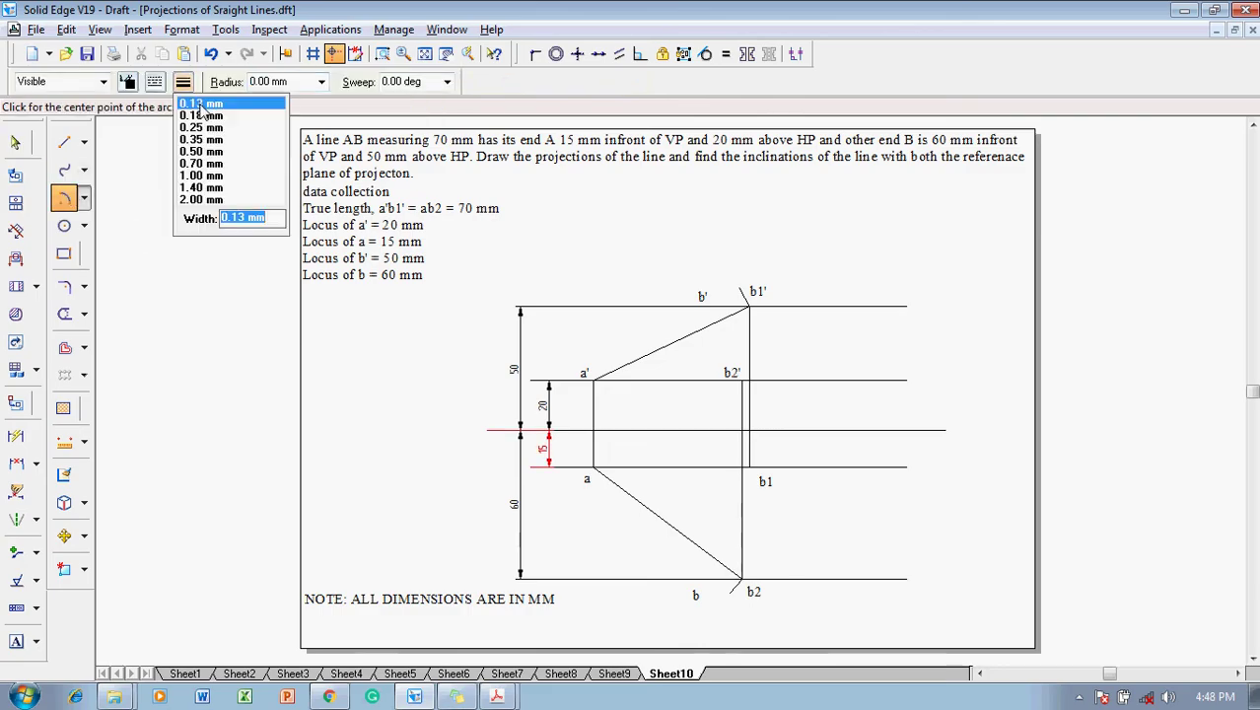
click(594, 382)
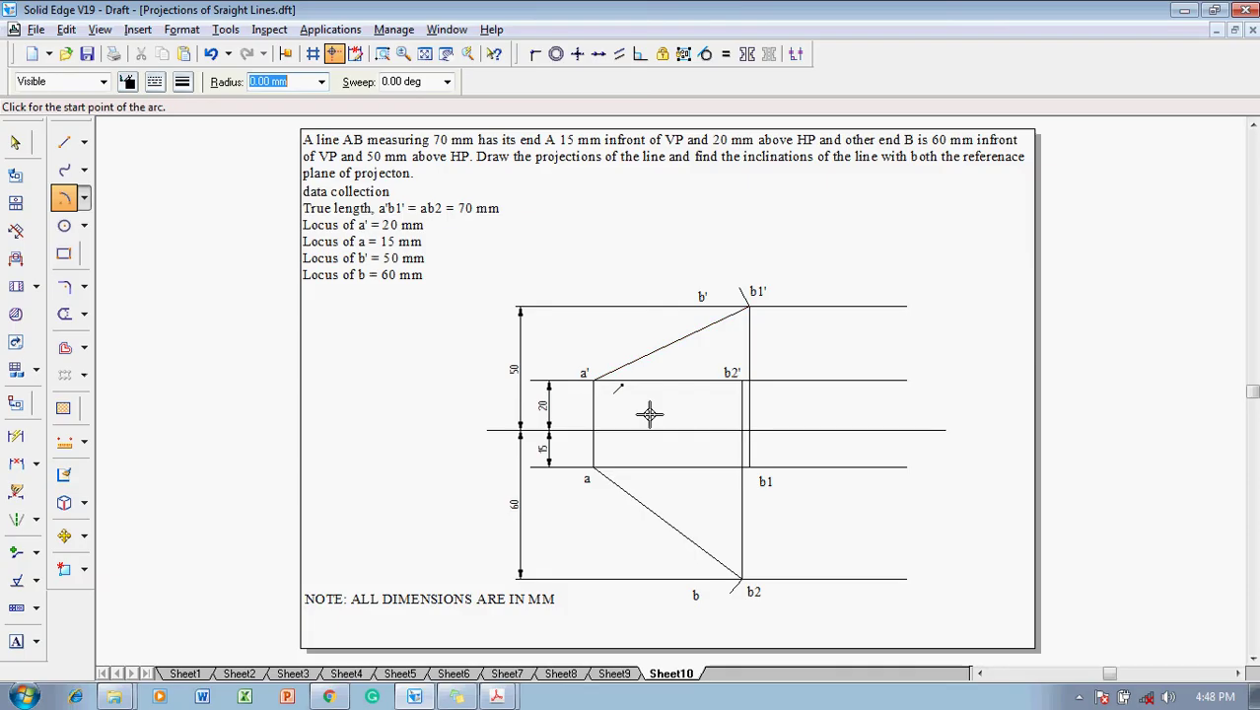
click(738, 381)
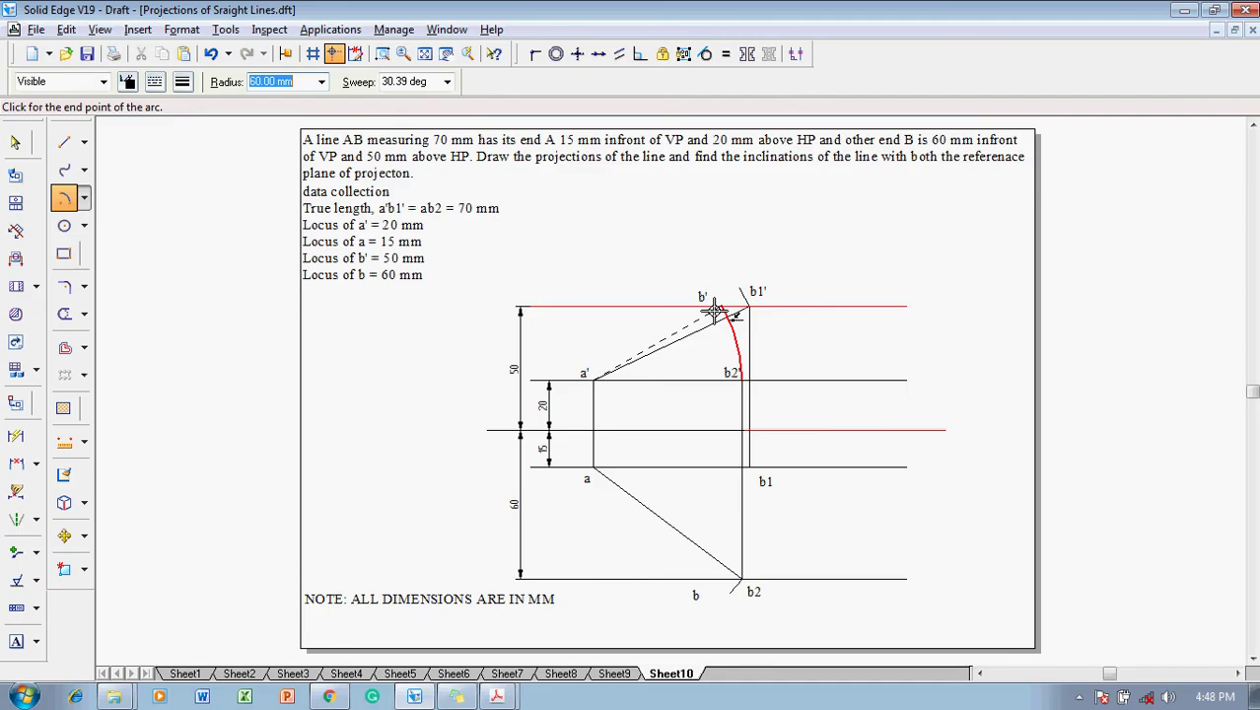
click(716, 310)
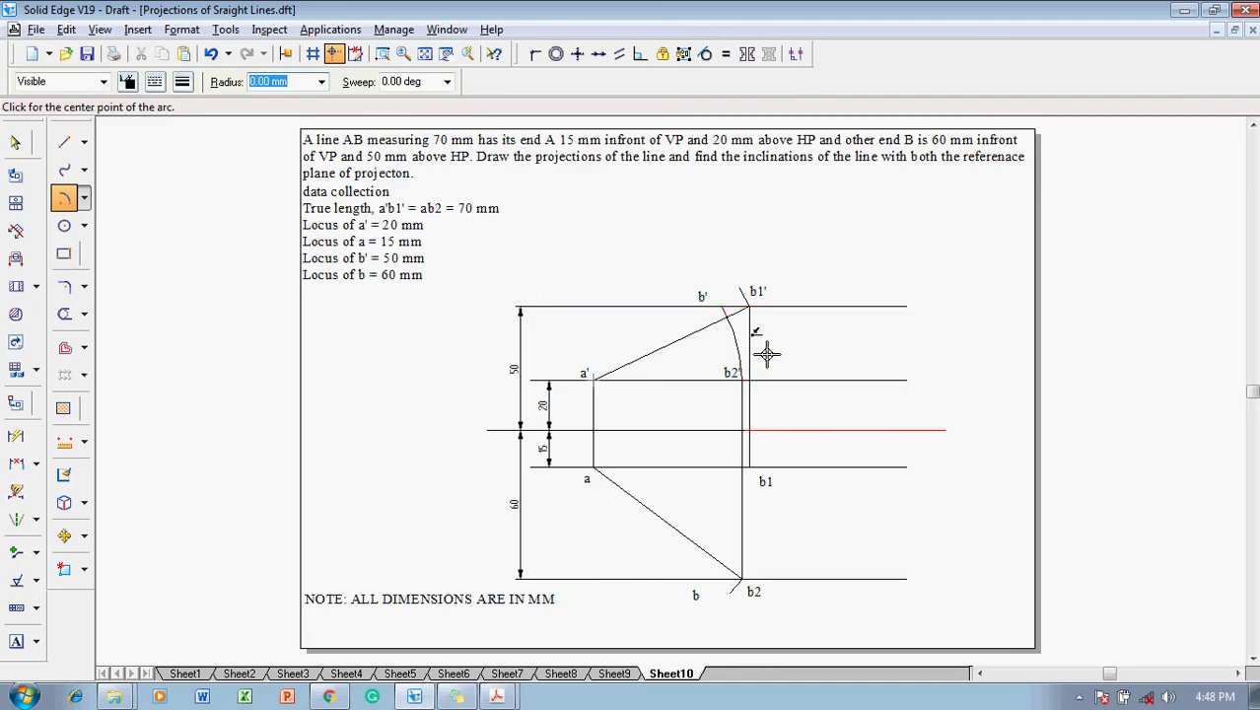
- Draw a second arc centred at a from b1 down to the bottom 60 mm line
click(591, 467)
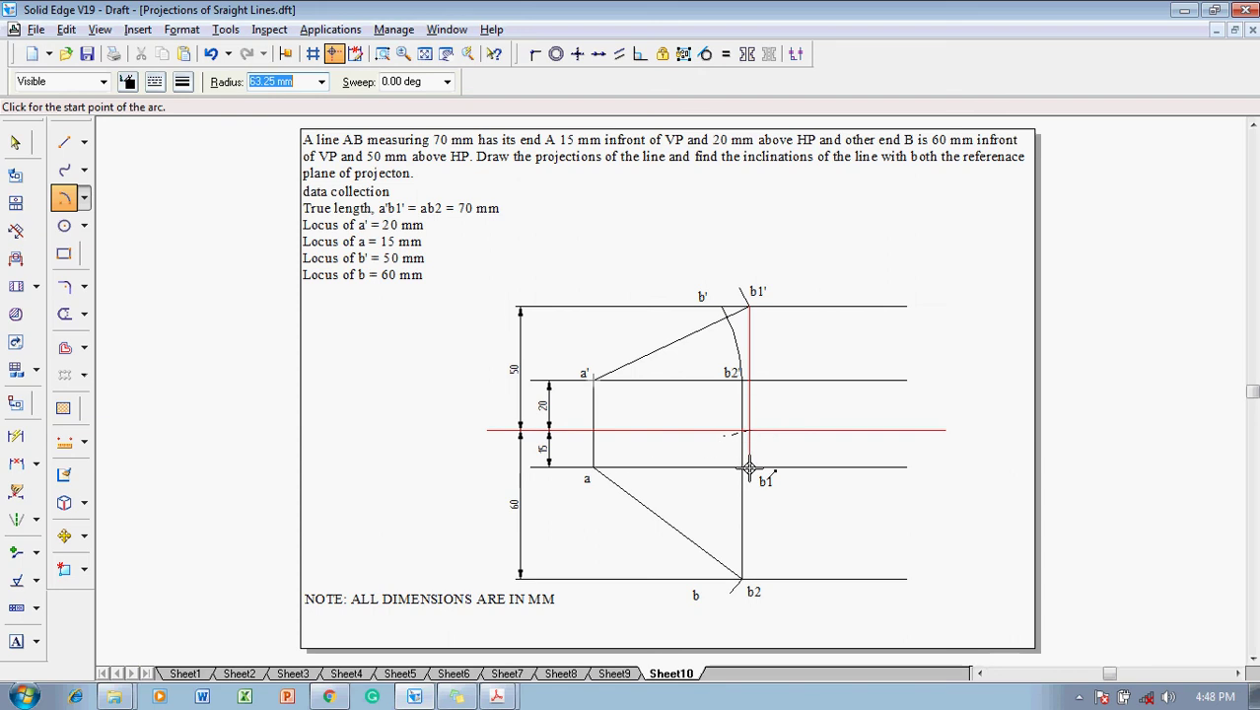
click(749, 467)
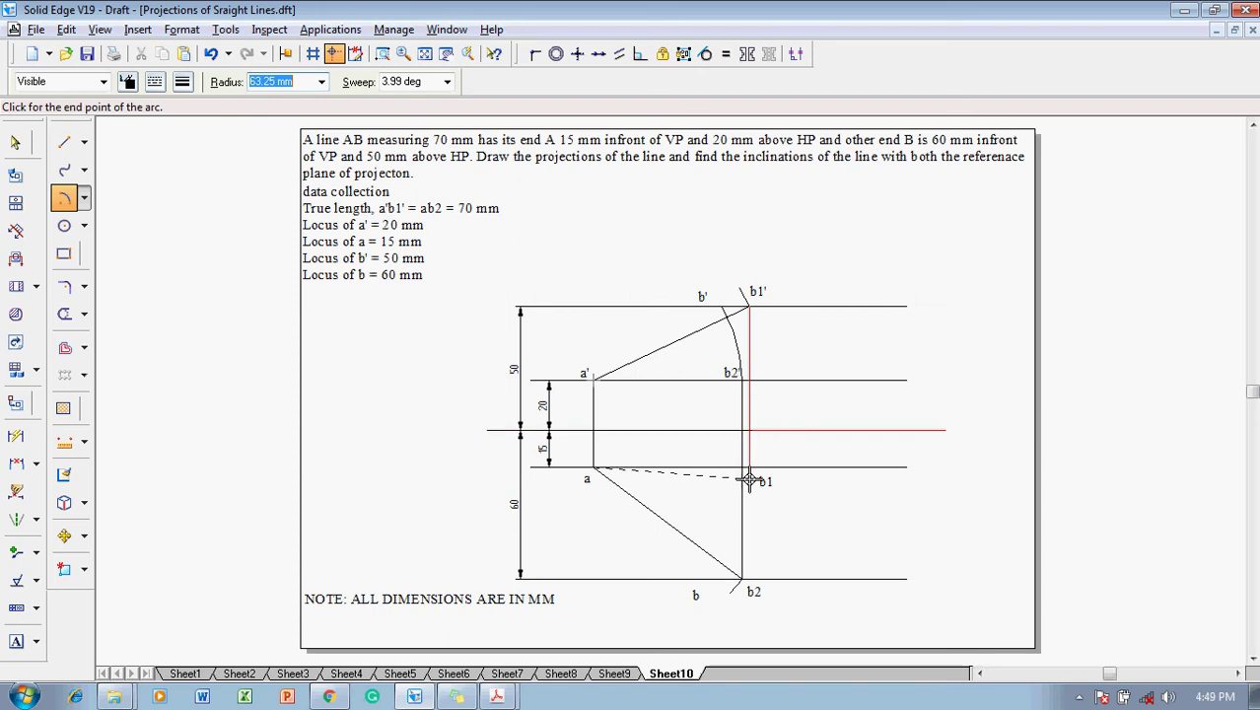
click(697, 583)
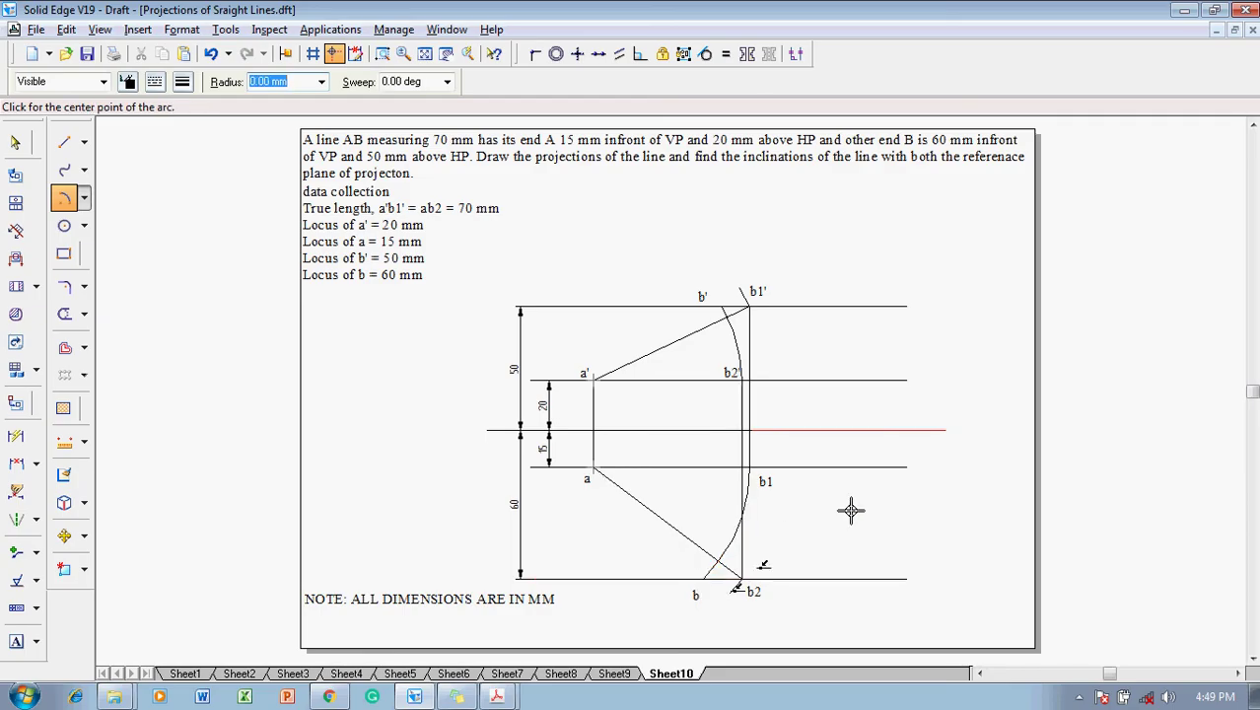
key(Escape)
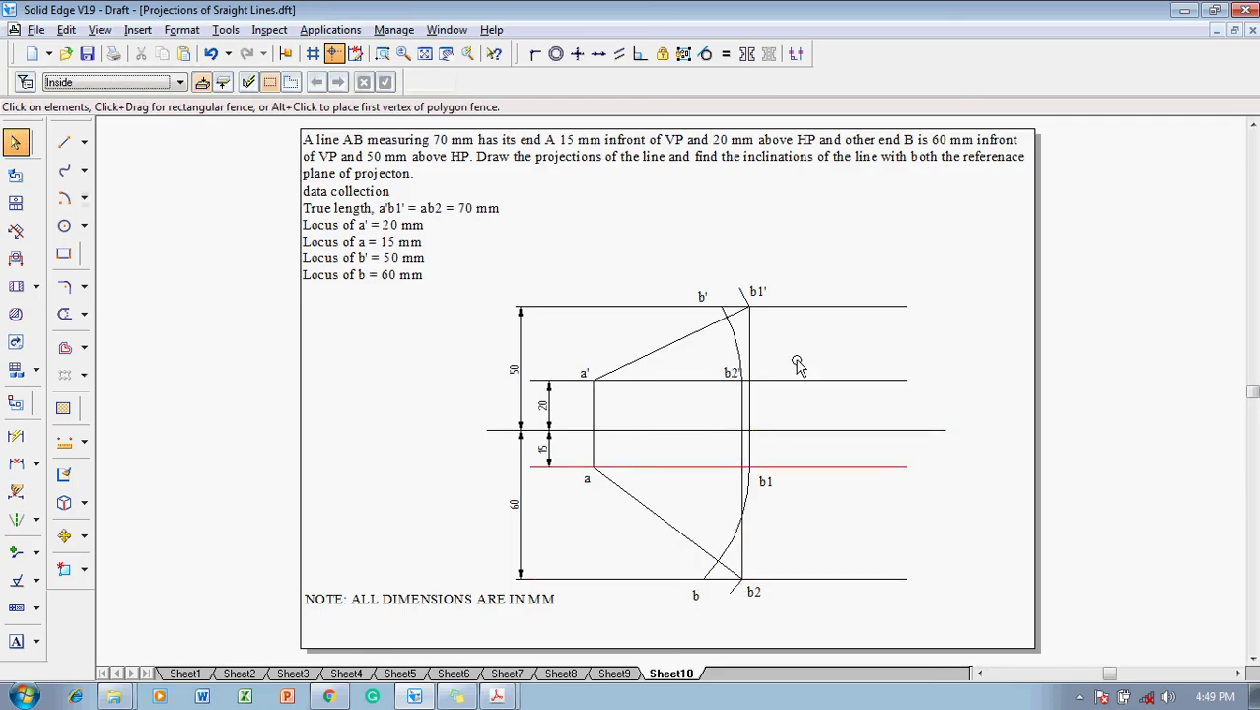
- Start a line at b' and cancel it
click(64, 142)
click(722, 308)
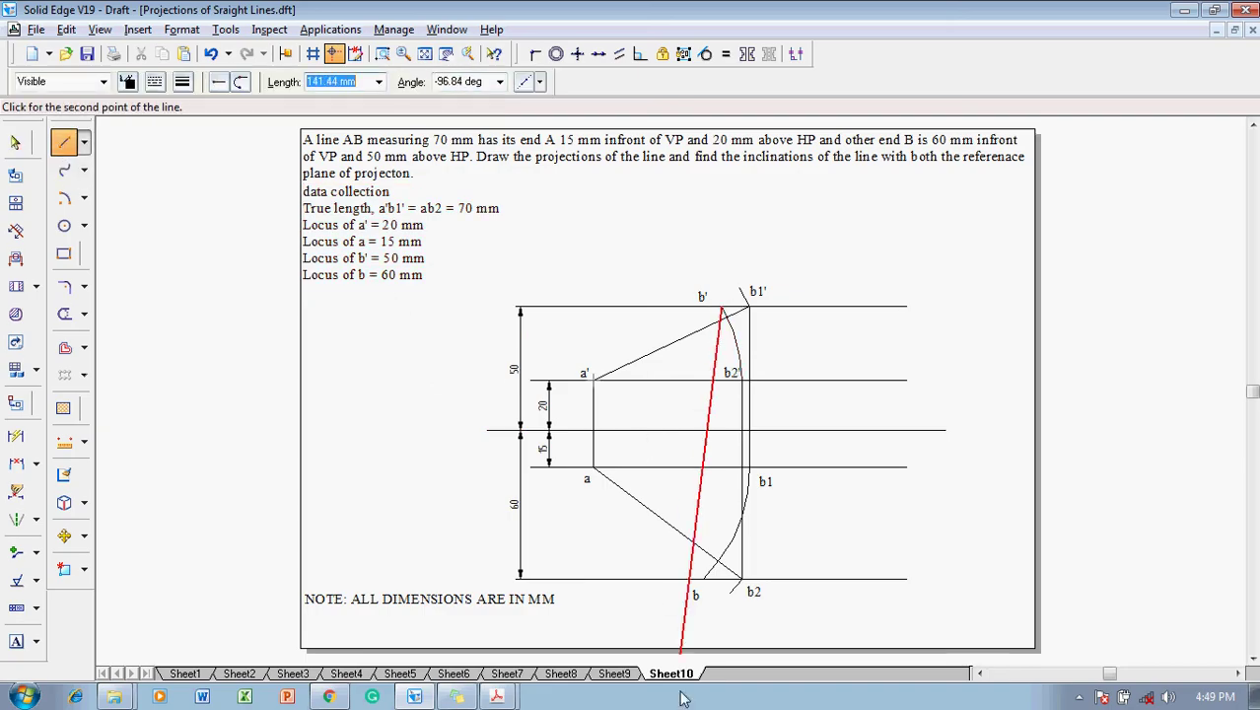
key(Escape)
- Change the lower arc's radius to 70 mm so it meets the bottom line at b
click(727, 590)
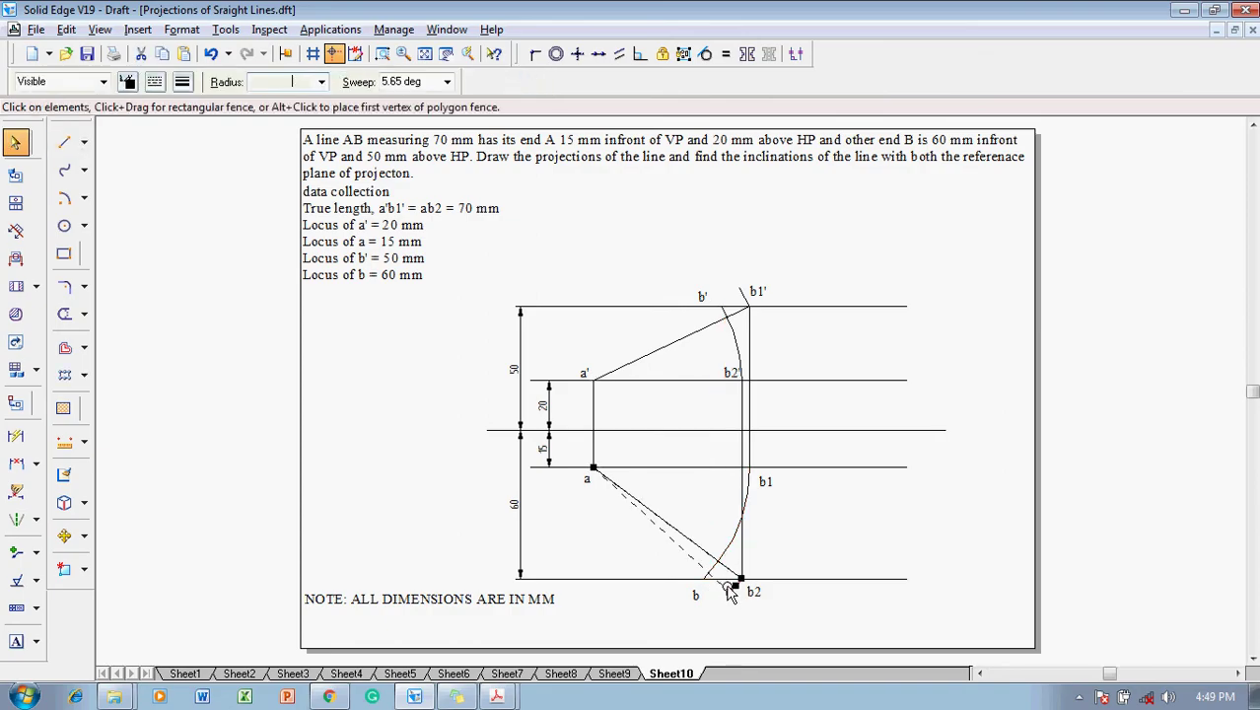
key(Escape)
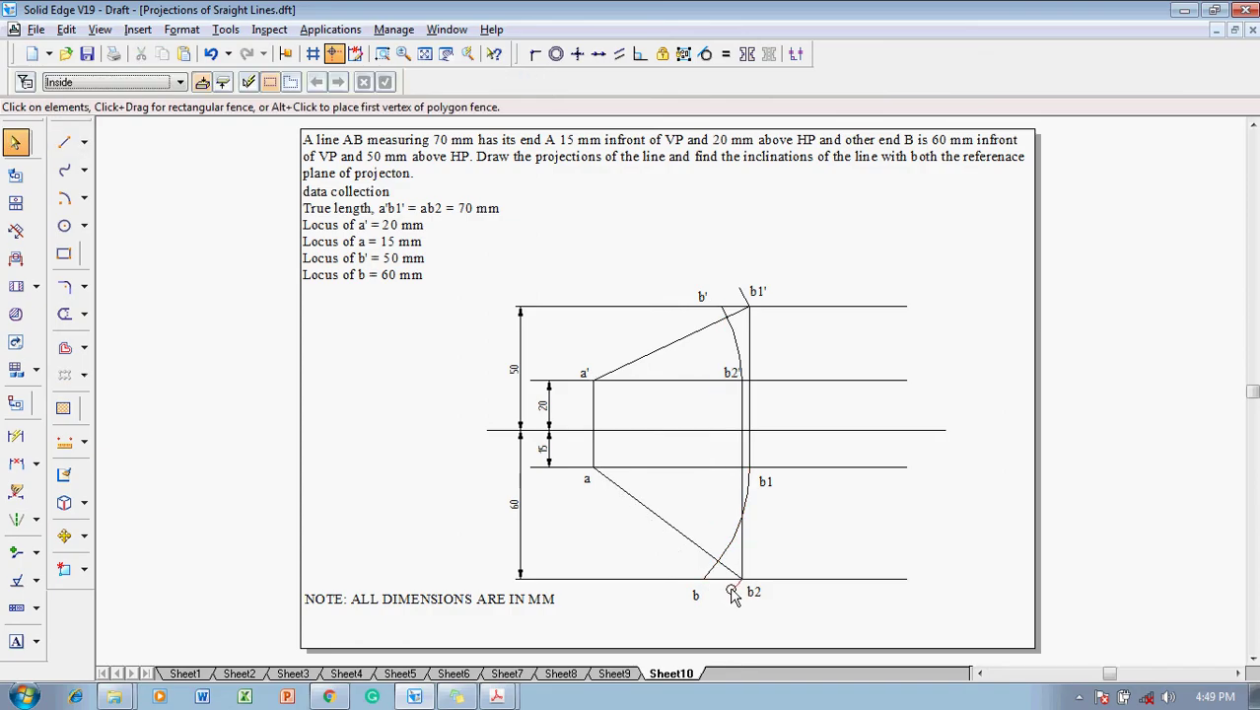
click(730, 592)
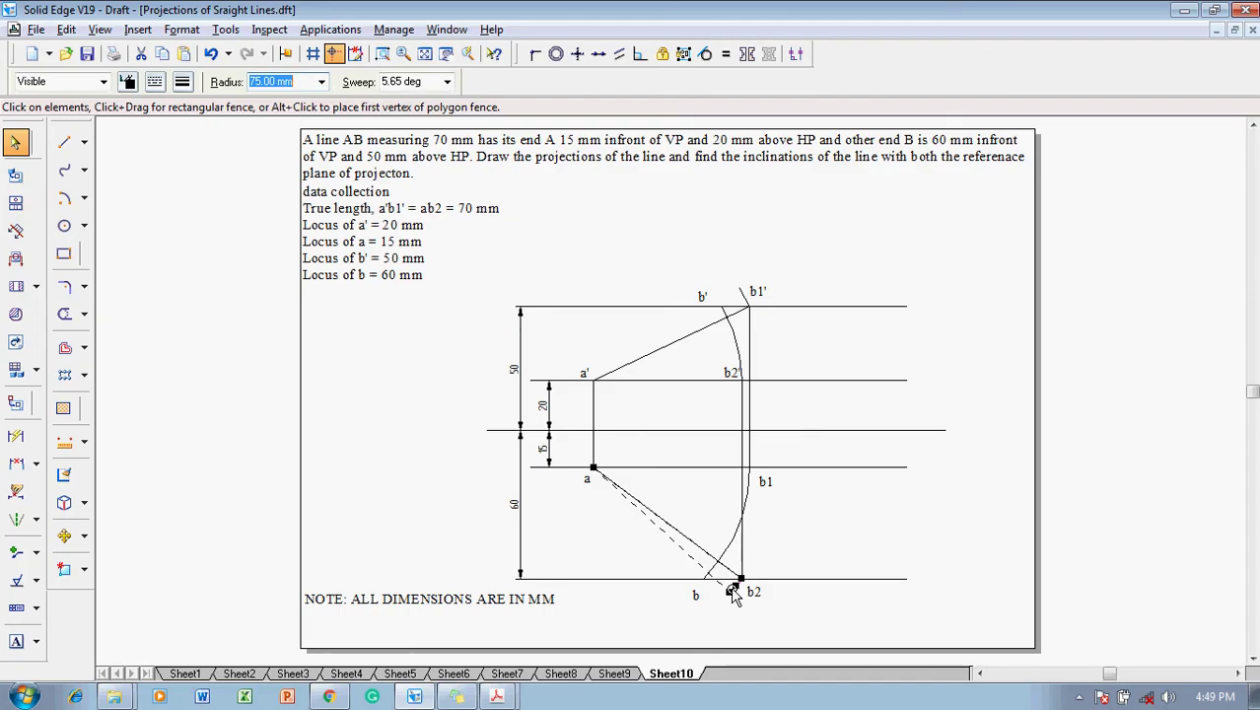
text(70)
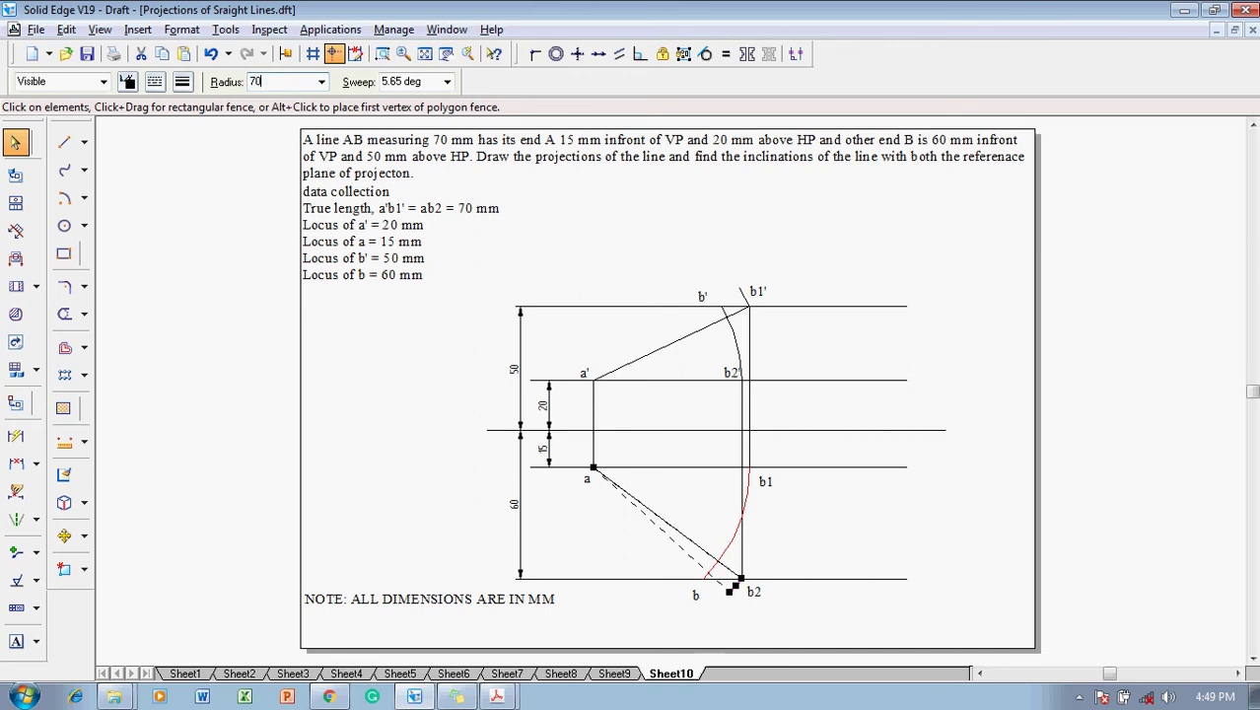
key(Tab)
click(838, 415)
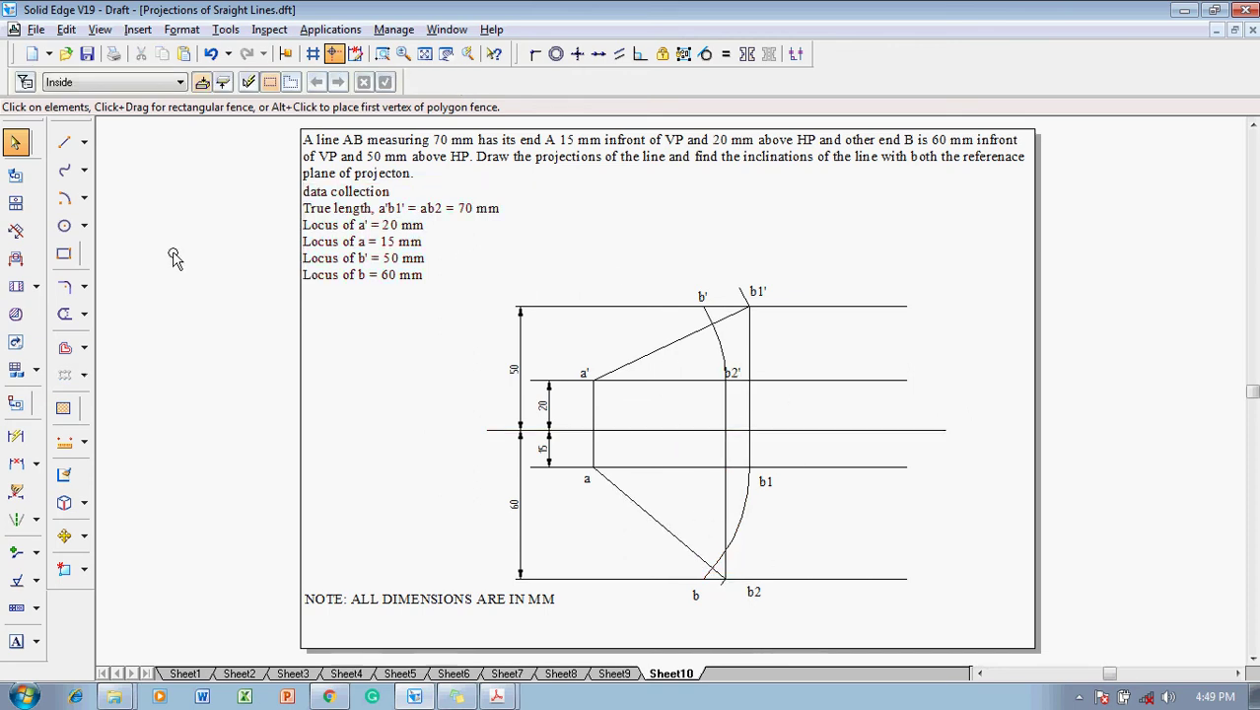
- Draw a vertical projector line from b' down to b
click(62, 145)
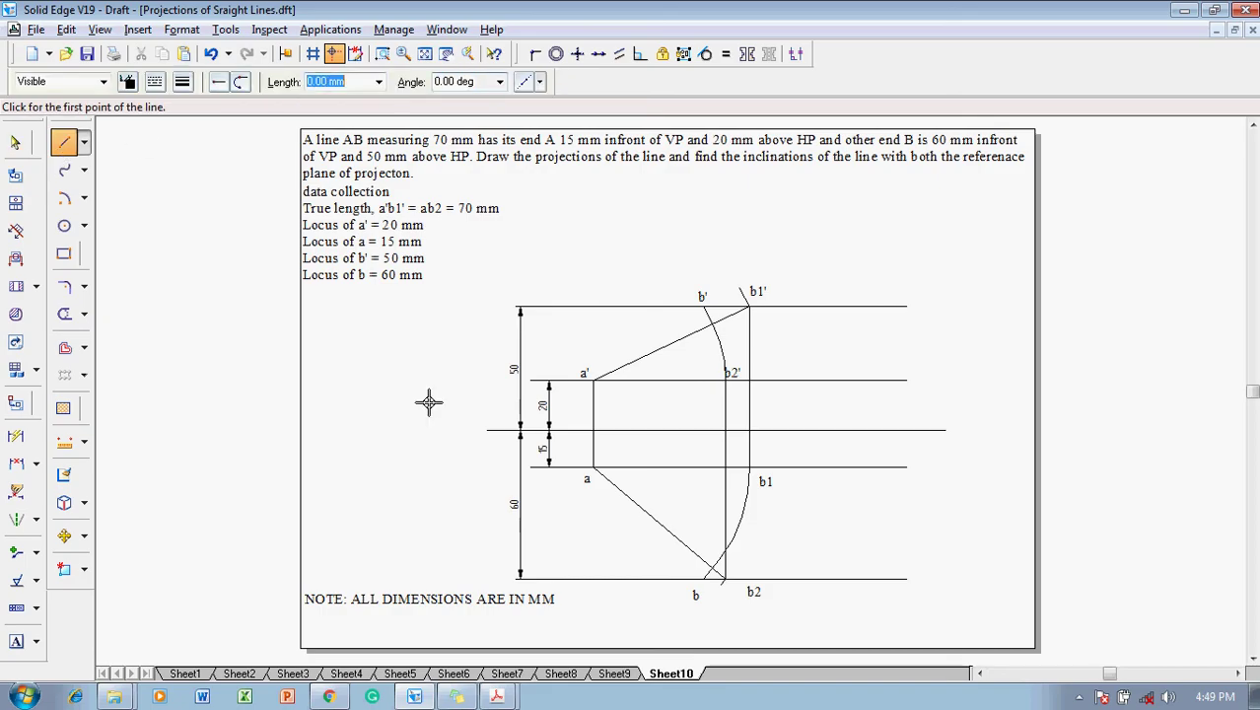
click(701, 307)
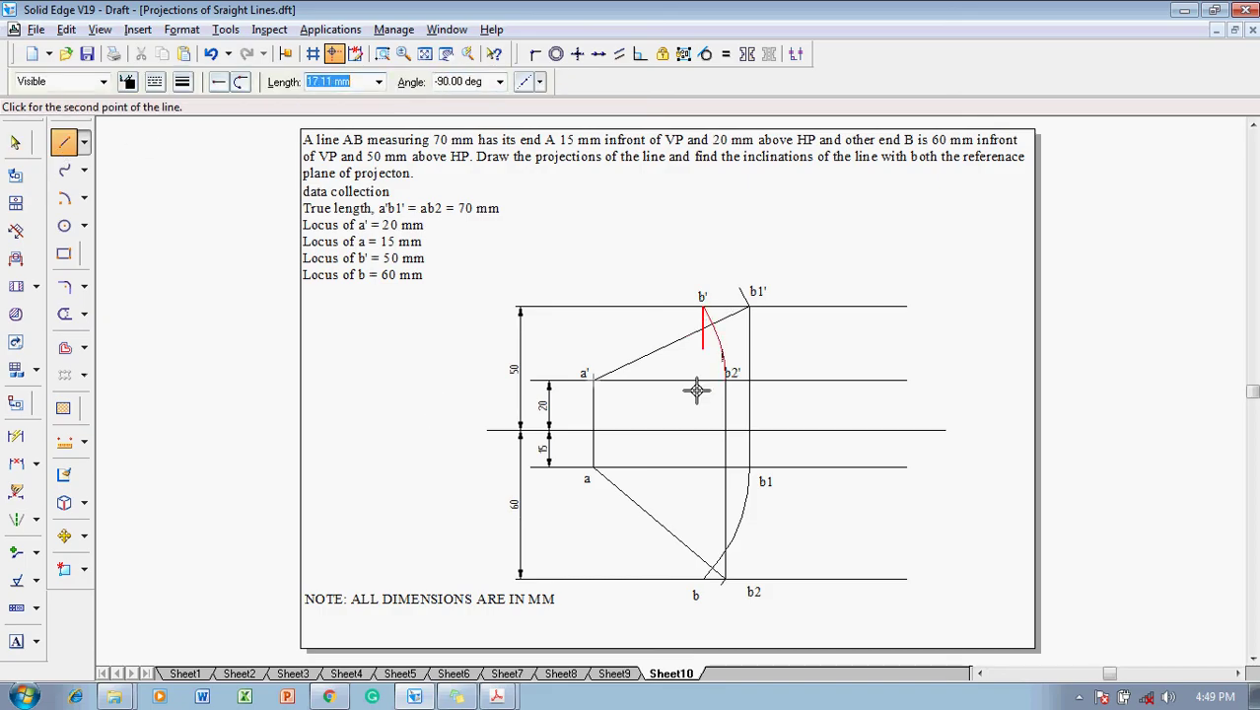
click(701, 579)
key(Escape)
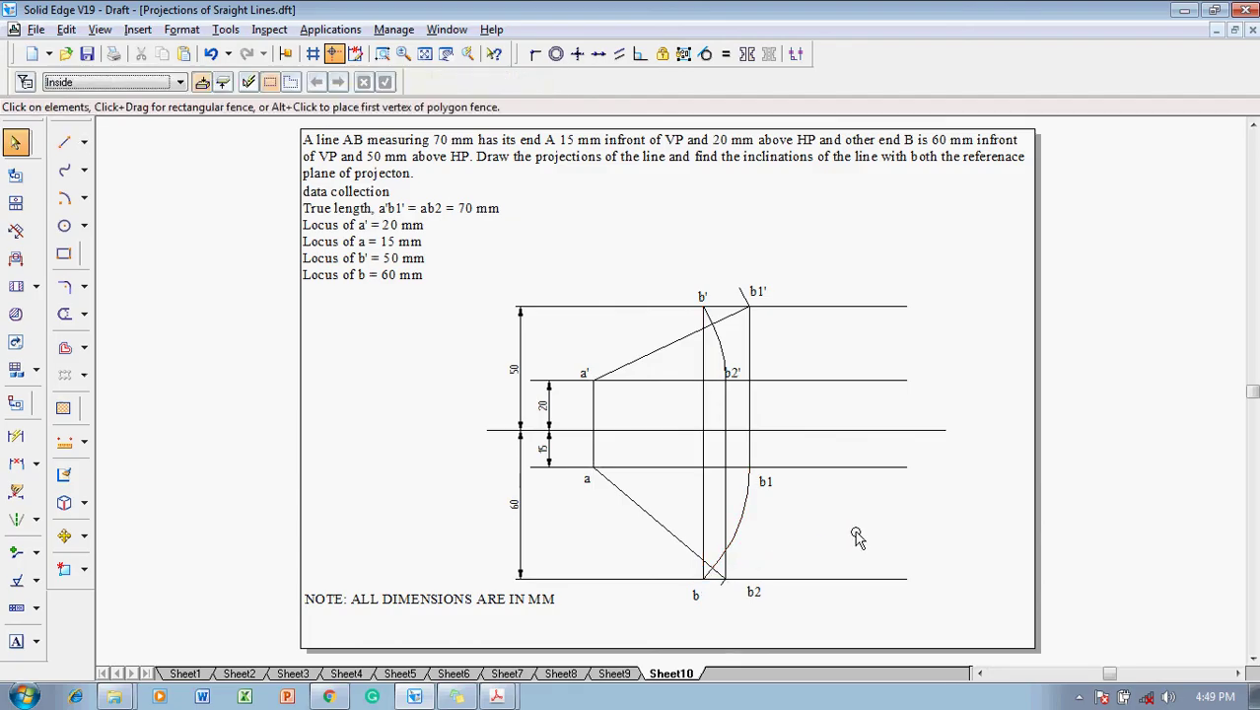
- Select the new vertical line and the lower arc to check their length and radius
click(702, 449)
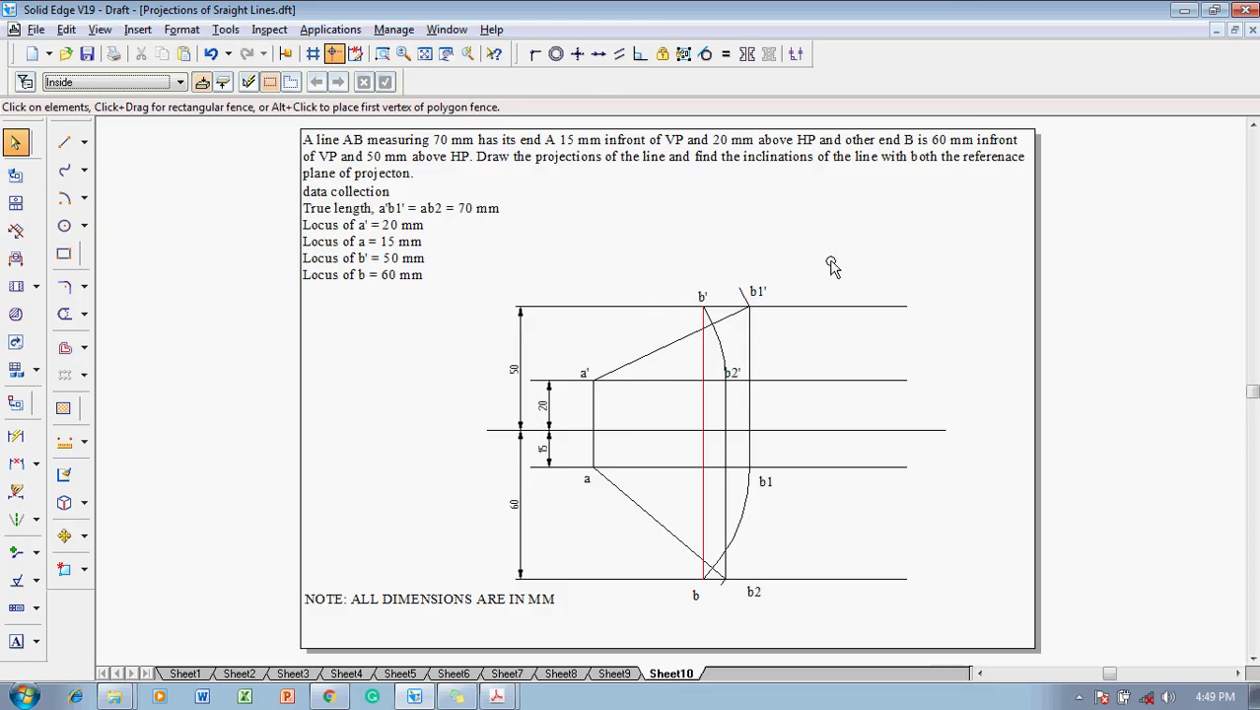
click(723, 590)
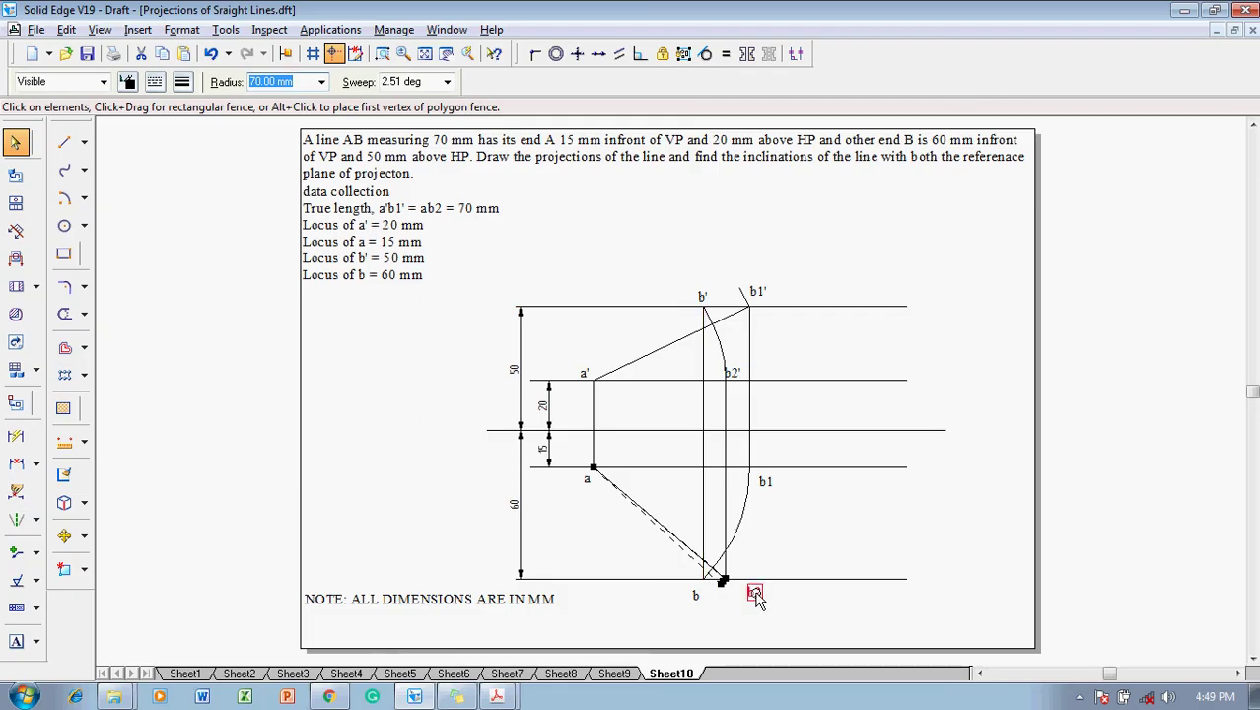
click(701, 409)
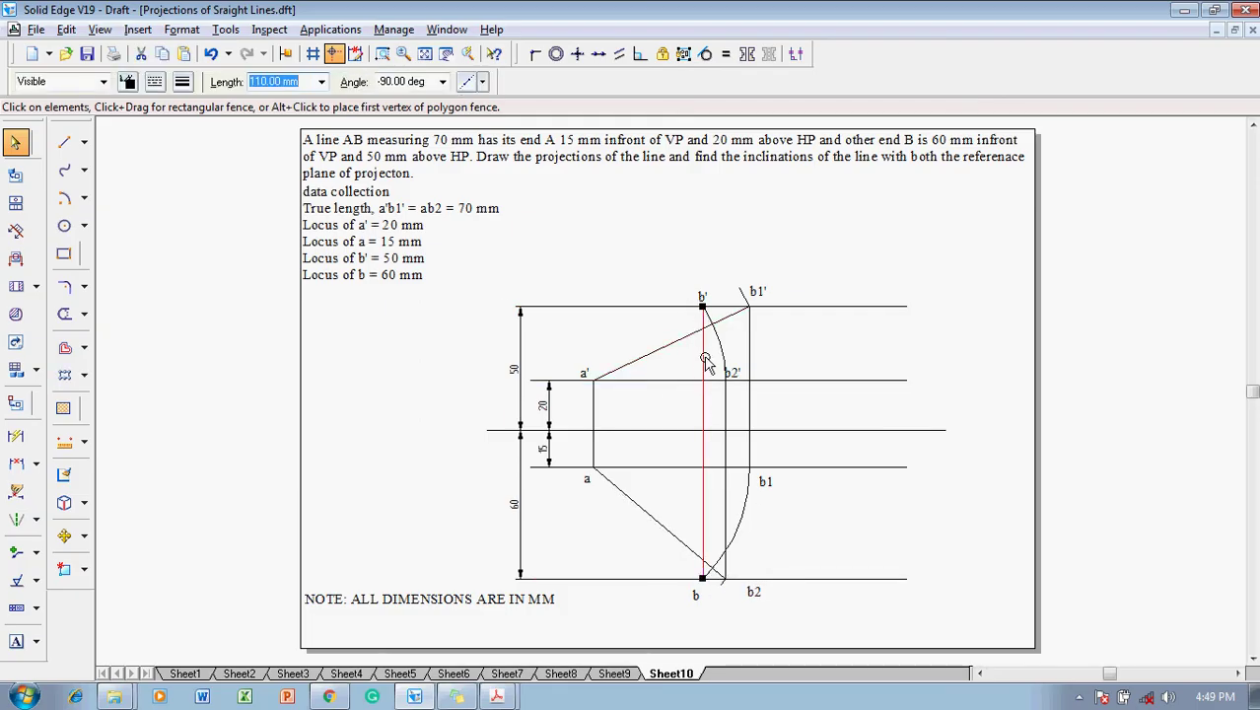
click(65, 139)
- Set the line width to 0.50 mm and draw the thick line a'b'
click(182, 84)
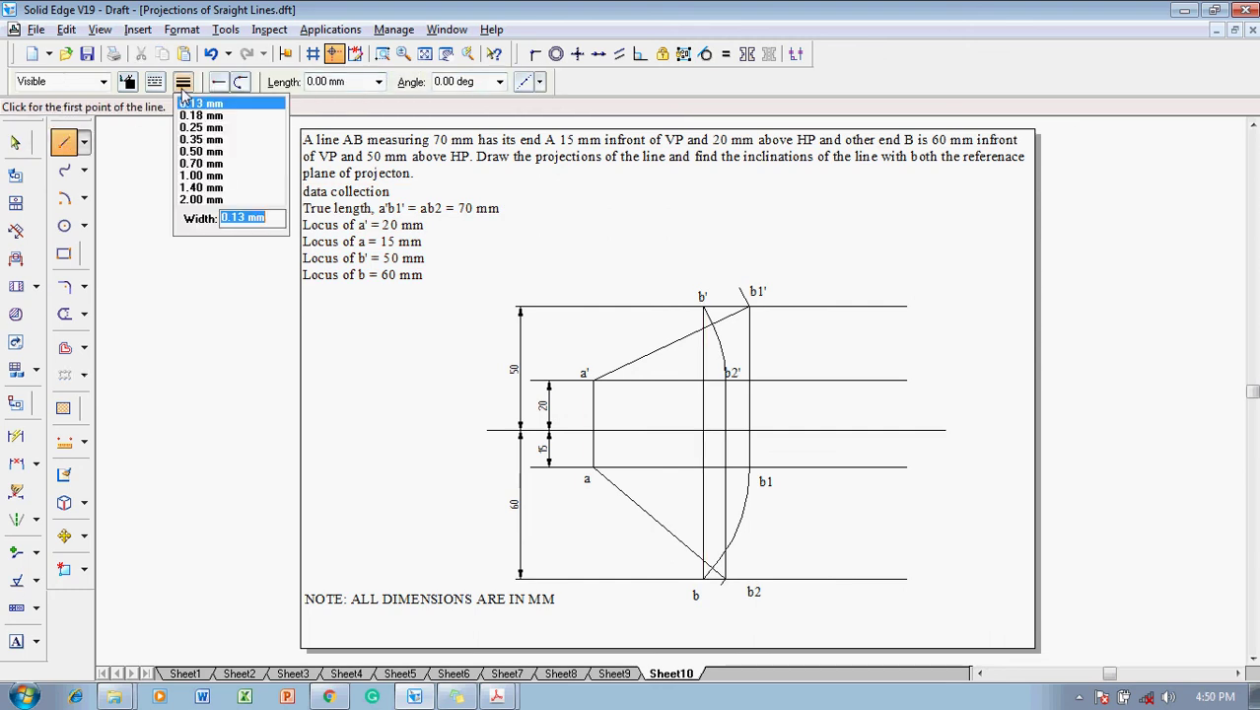
click(203, 151)
click(594, 379)
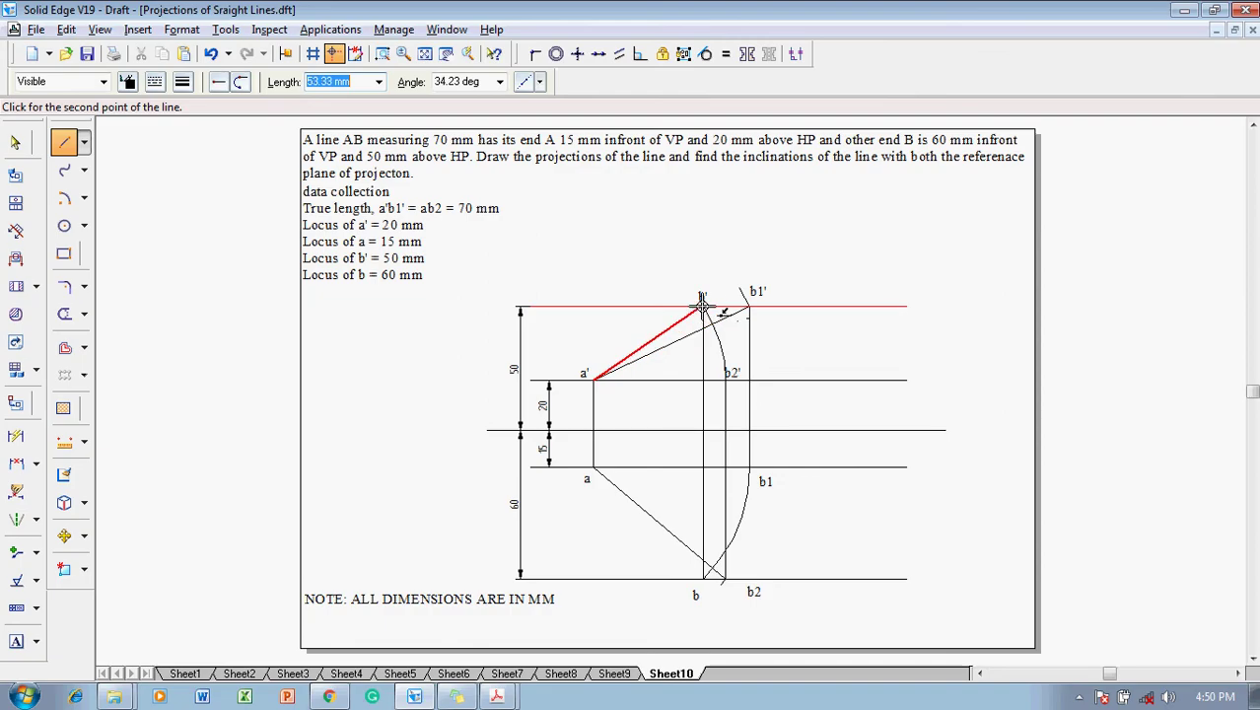
click(700, 309)
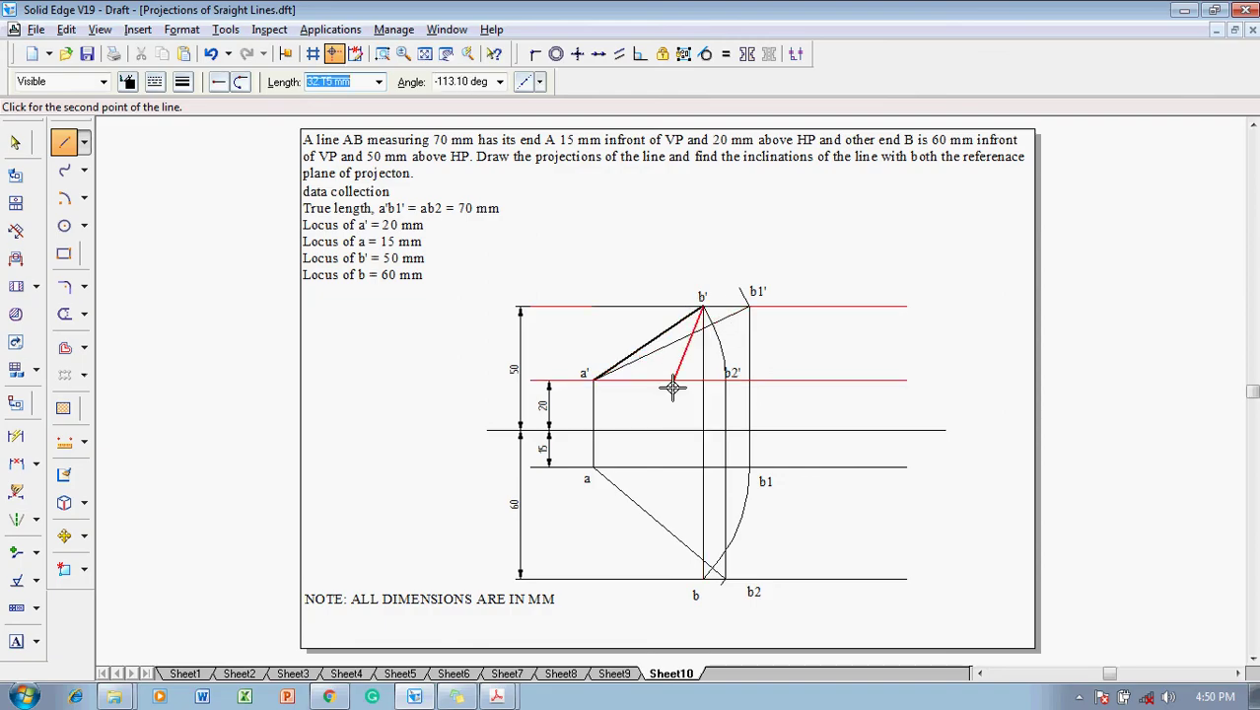
right_click(672, 402)
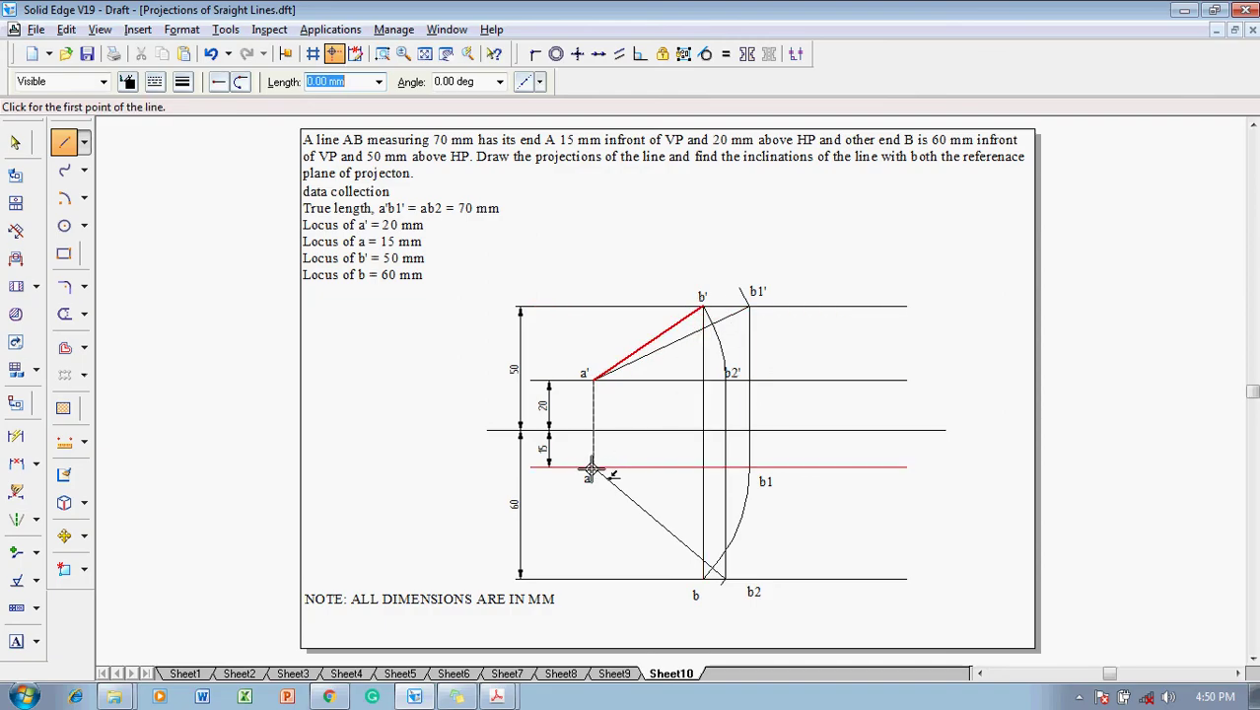
- Draw the thick line ab in the top view and save the drawing
click(591, 468)
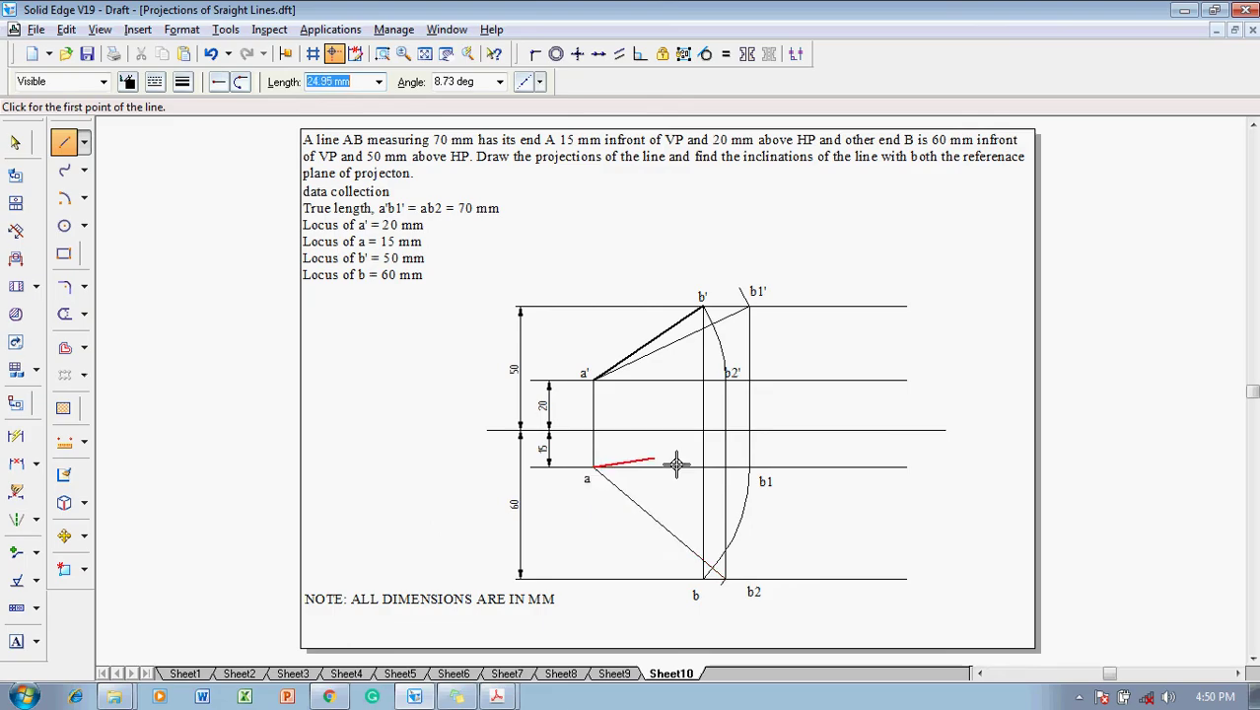
click(703, 577)
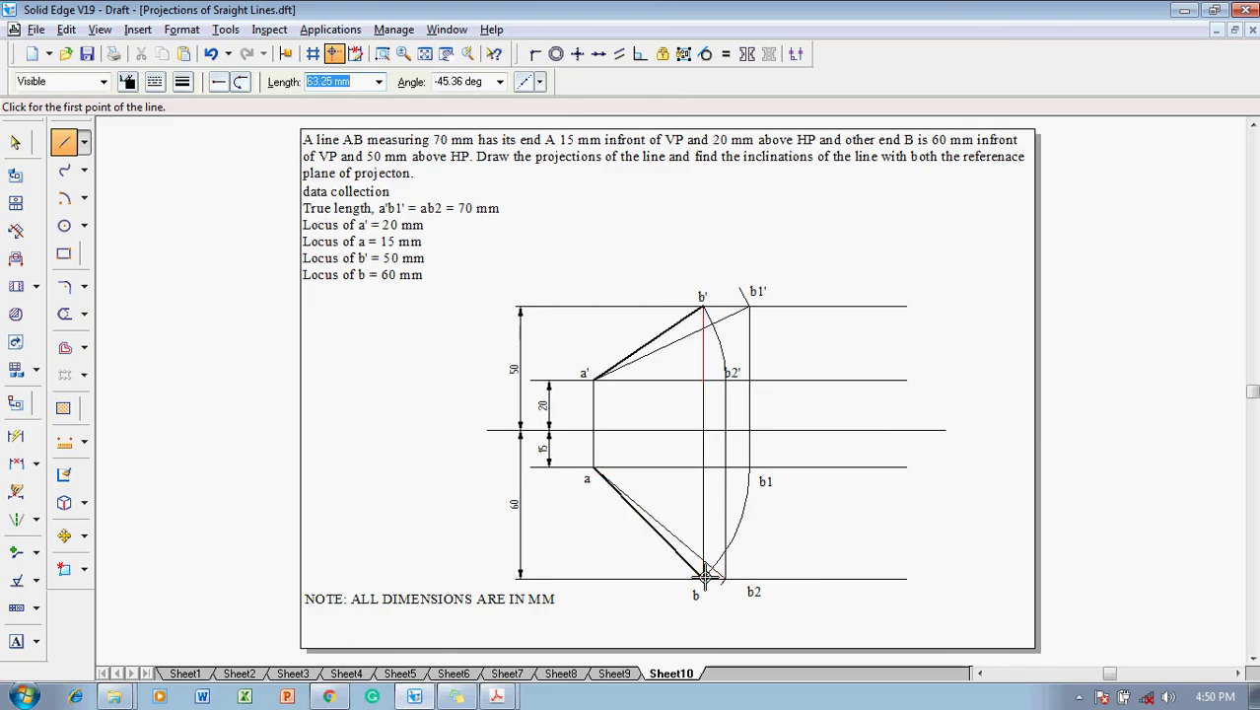
right_click(806, 553)
key(Escape)
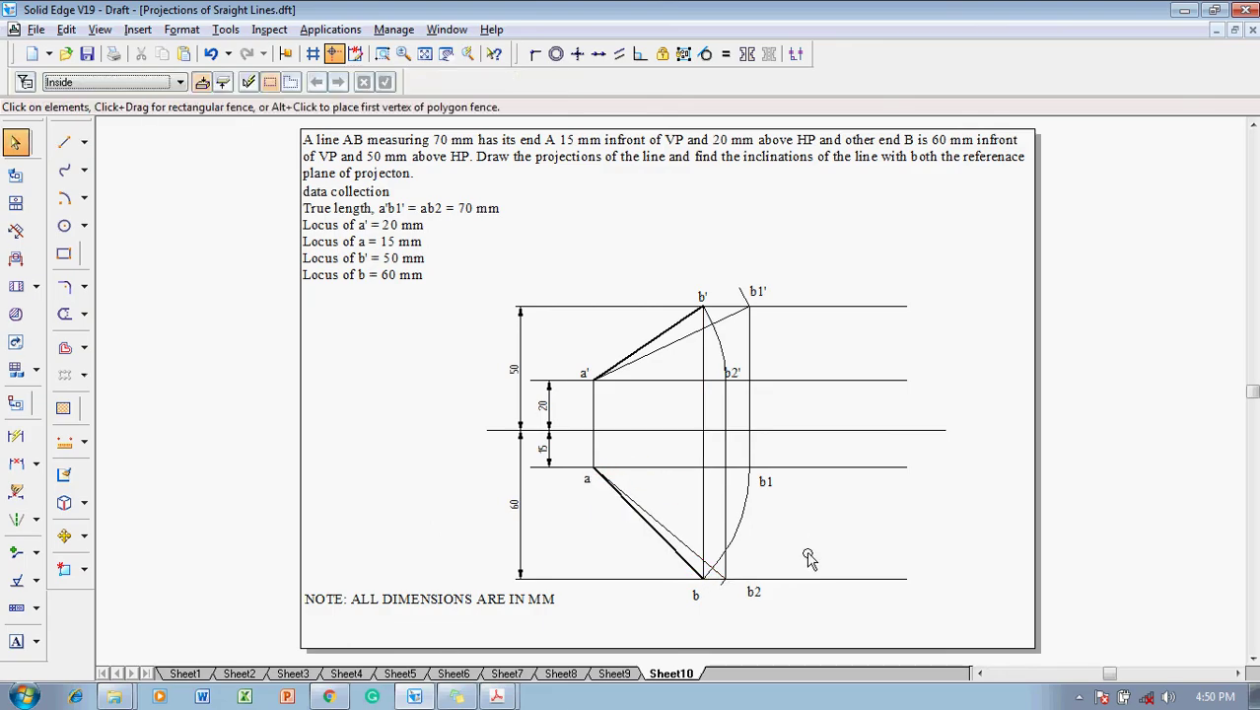
key(ctrl+s)
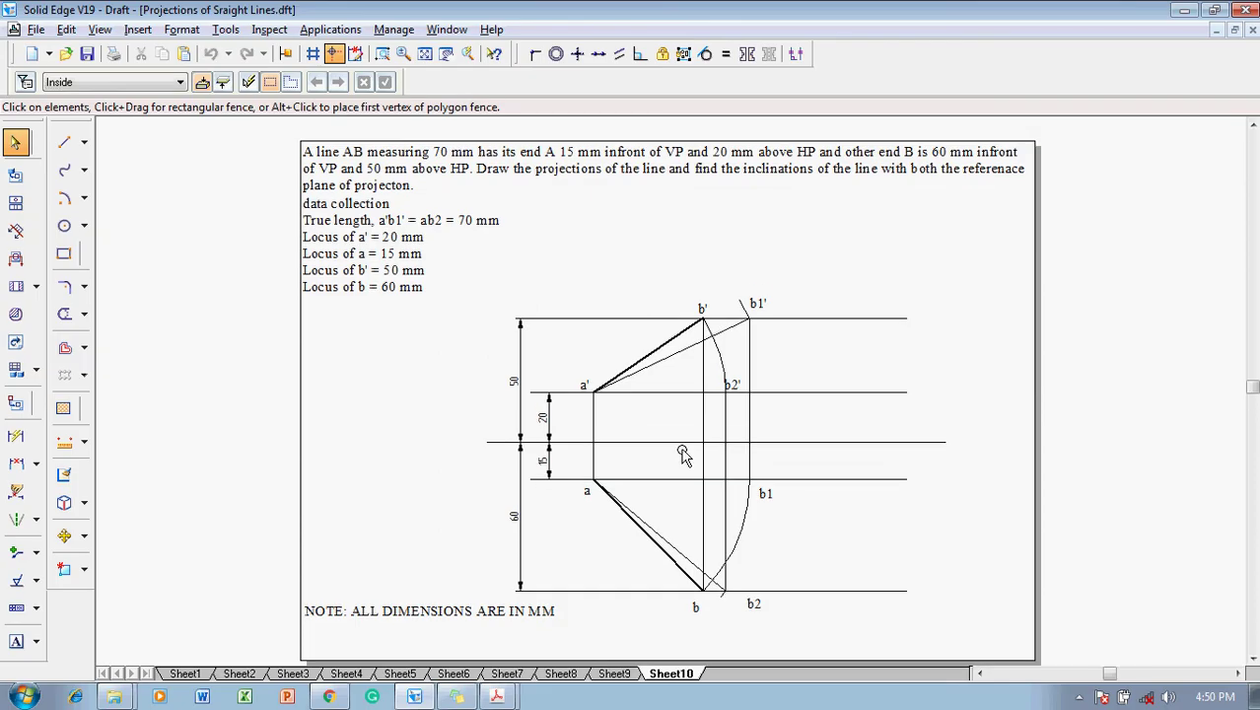
- Fit the sheet and add aligned 70 mm dimensions to a'b1' and the top-view line a–b2
click(425, 53)
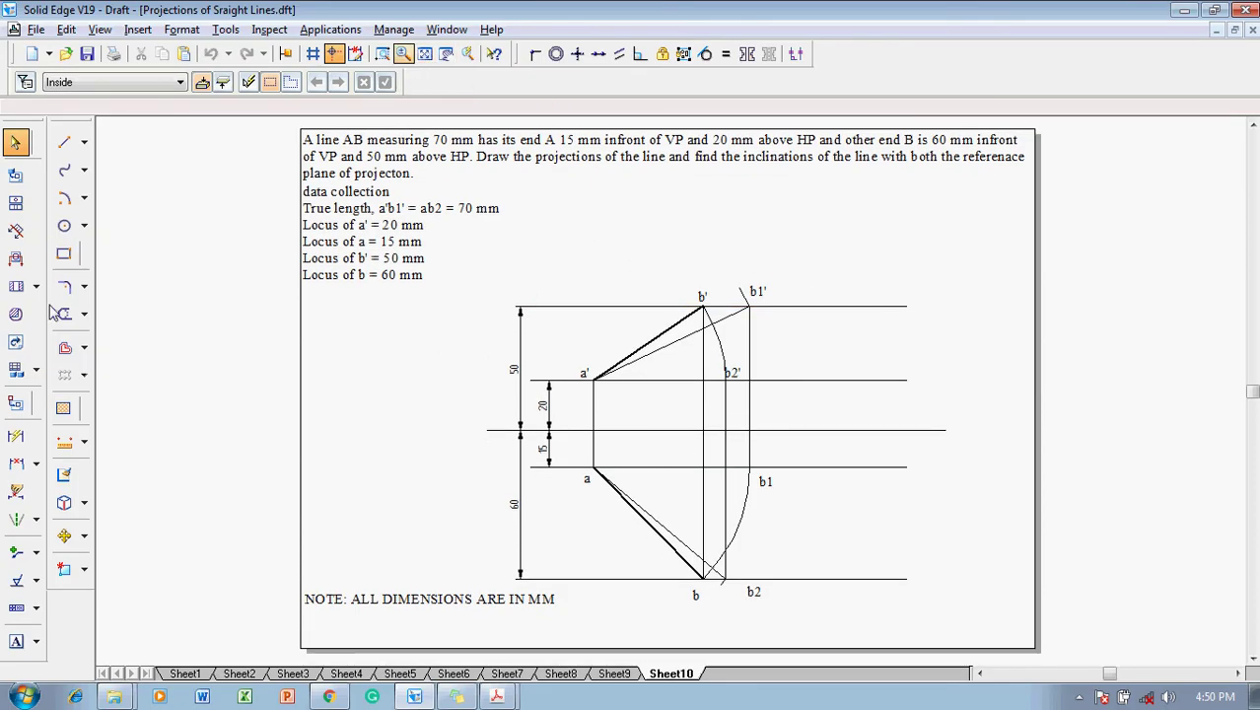
click(16, 436)
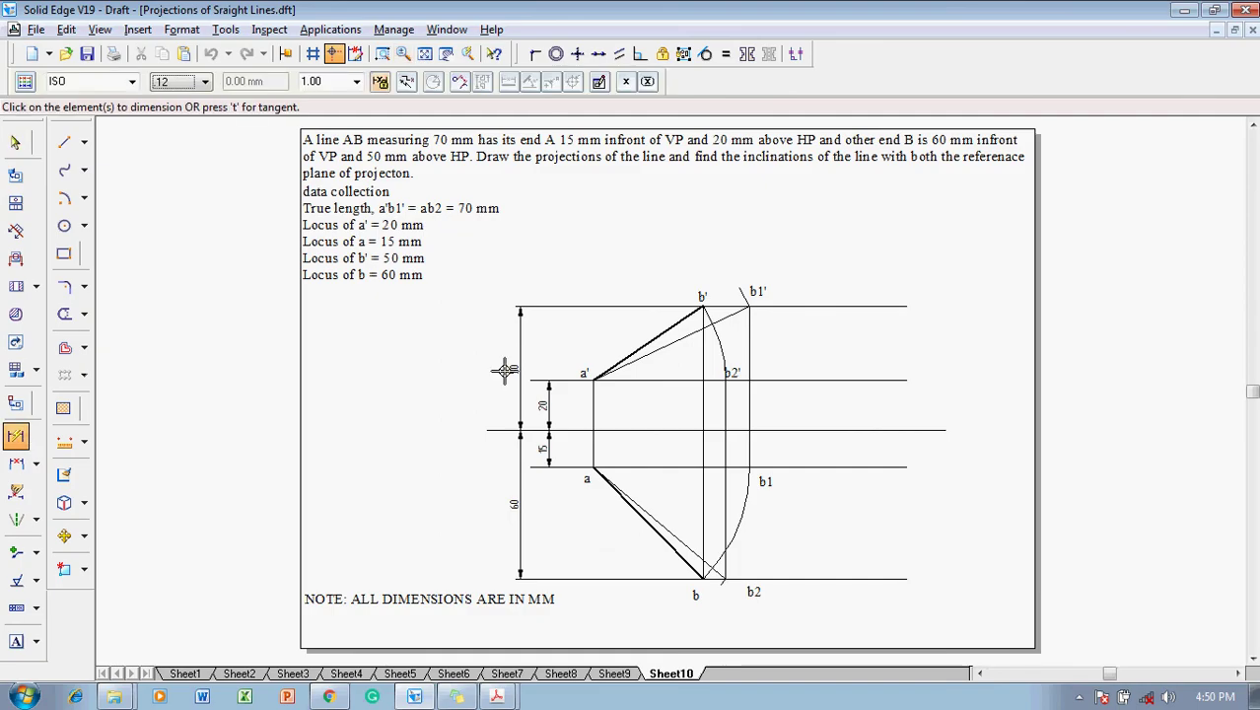
click(739, 305)
click(696, 255)
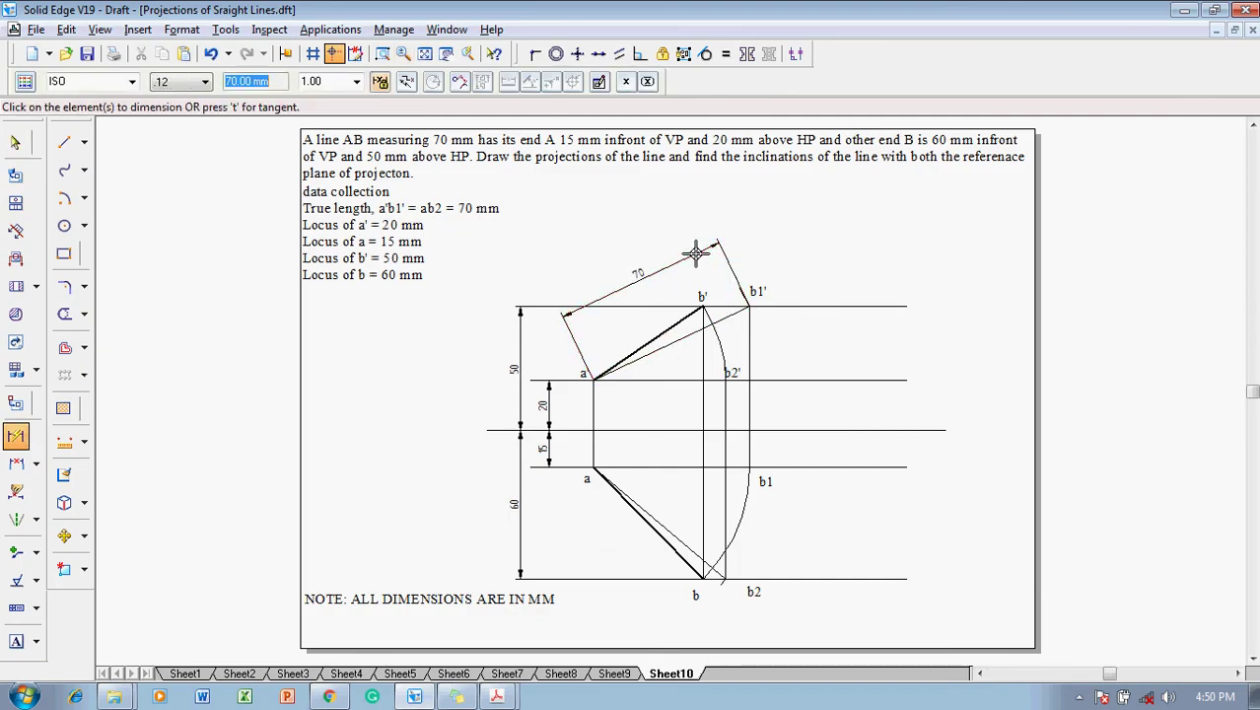
click(665, 542)
click(646, 580)
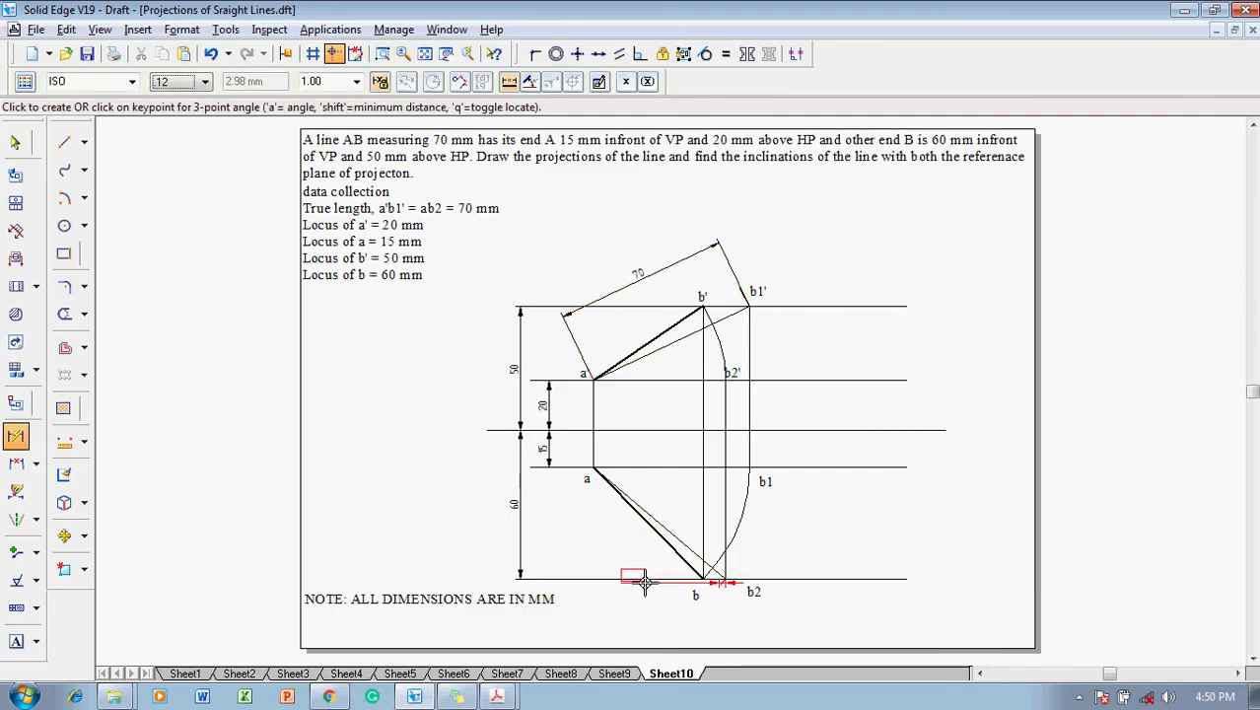
click(646, 522)
click(609, 571)
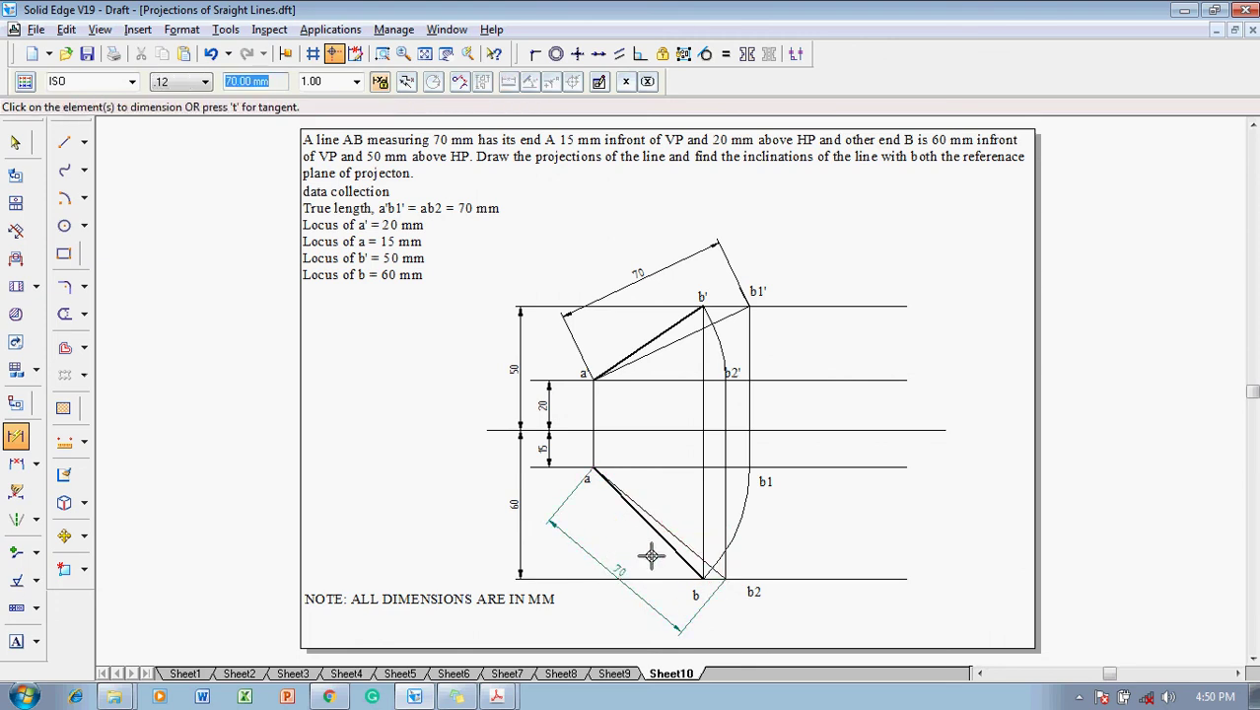
key(Escape)
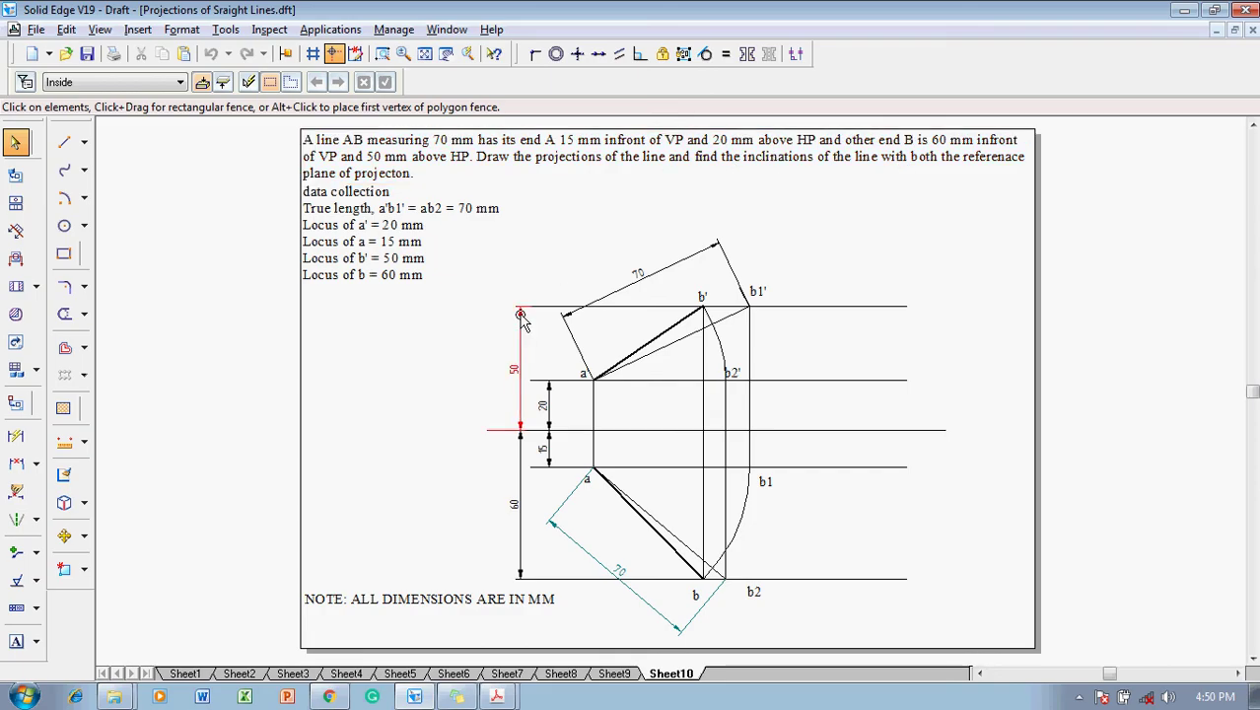
- Add Angle Between dimensions of 25° and 34° to the front-view lines at a'
click(35, 463)
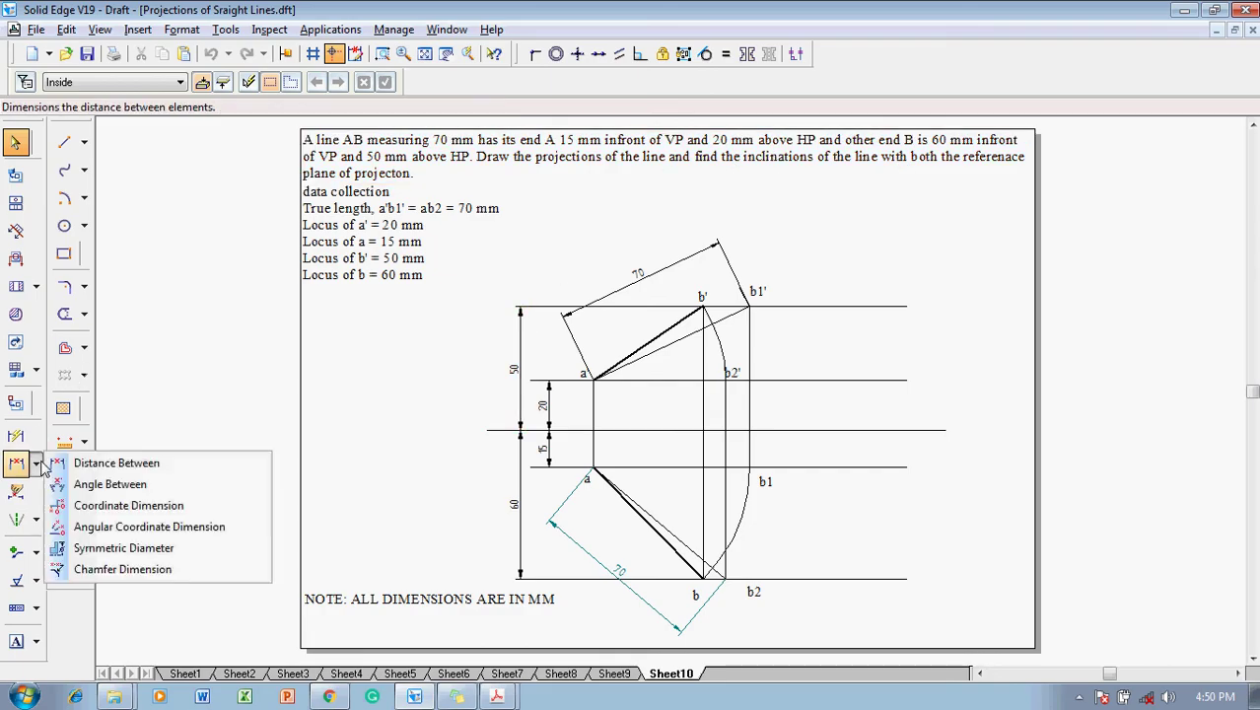
click(89, 481)
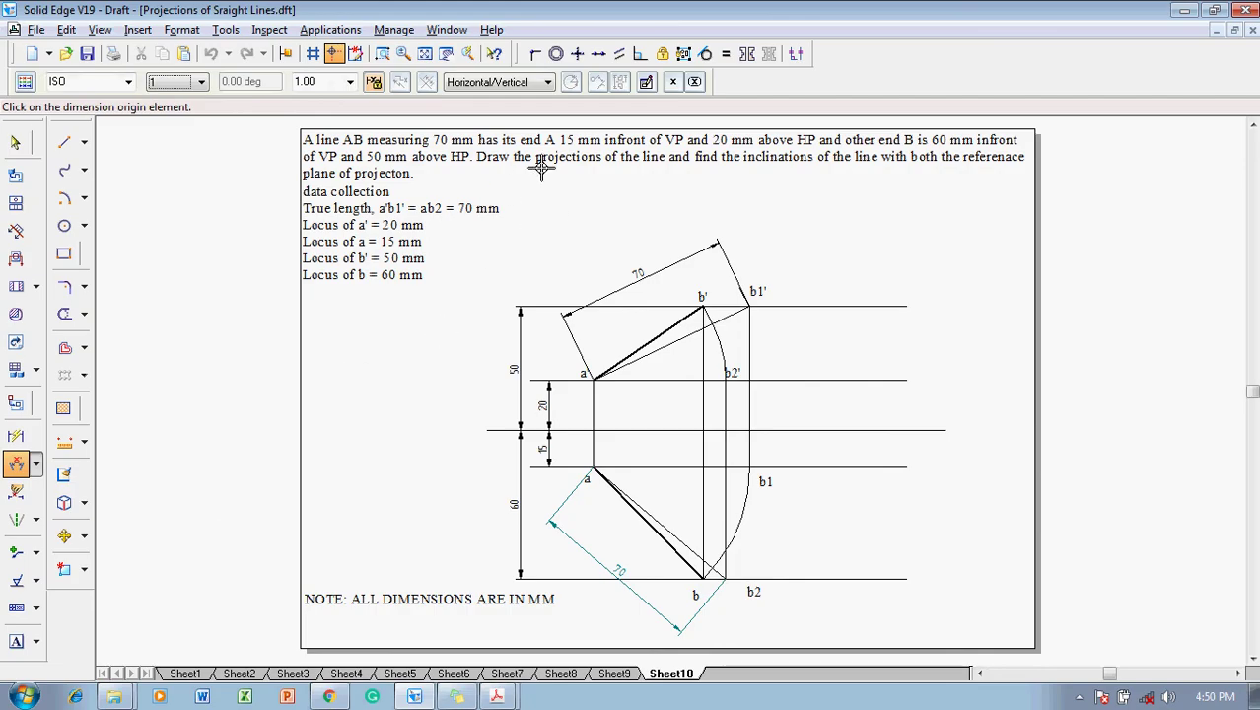
click(655, 340)
right_click(662, 359)
click(641, 360)
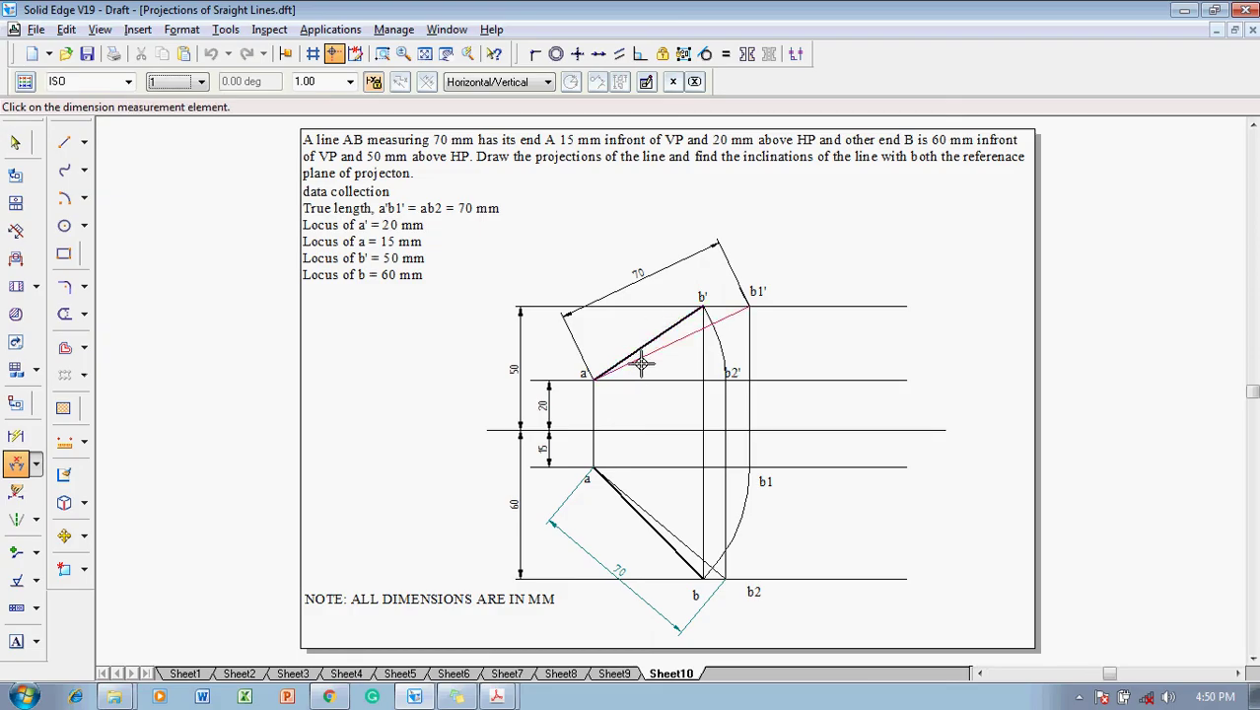
click(645, 380)
click(646, 375)
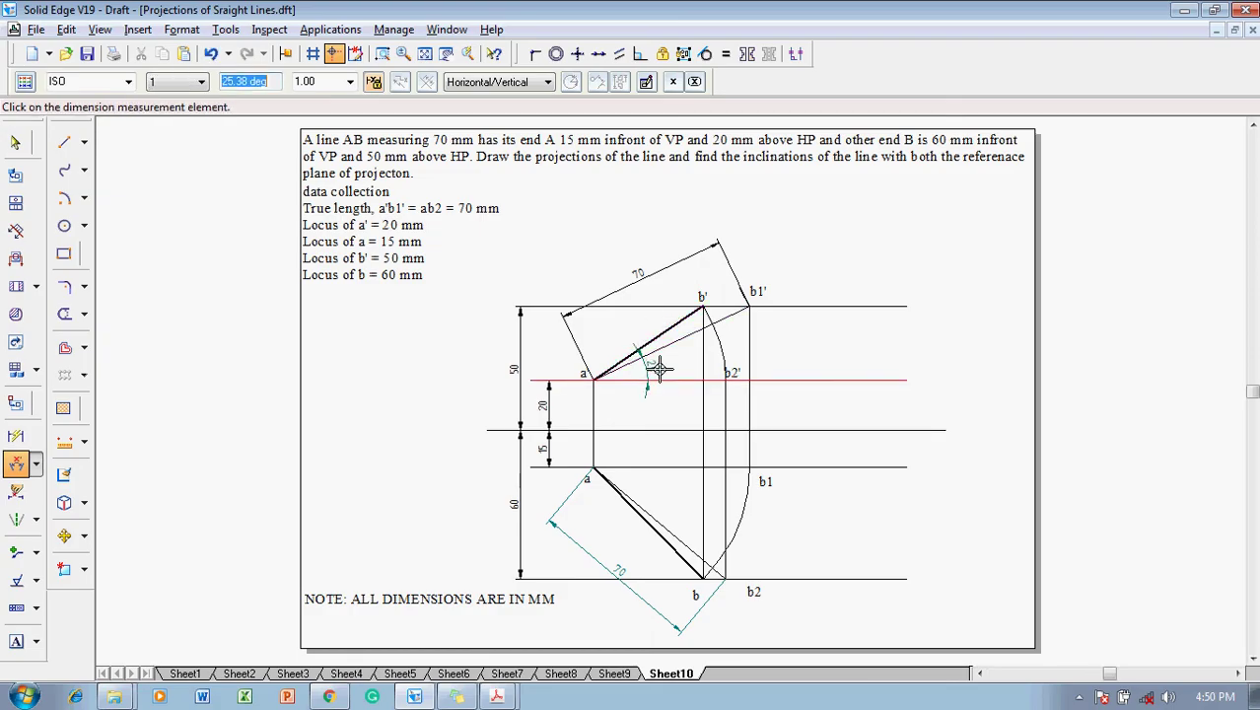
click(664, 333)
click(662, 379)
click(673, 369)
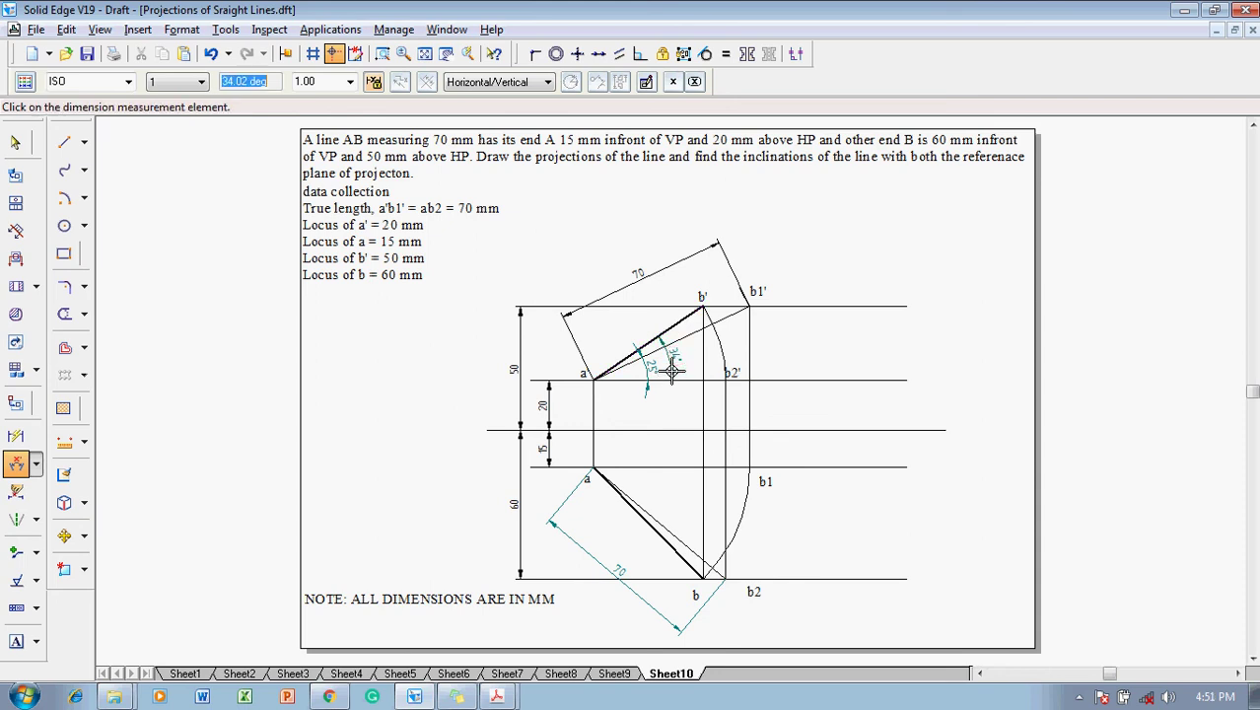
- Add Angle Between dimensions of 40° and 45° to the top-view lines at a
click(635, 500)
right_click(636, 493)
click(633, 495)
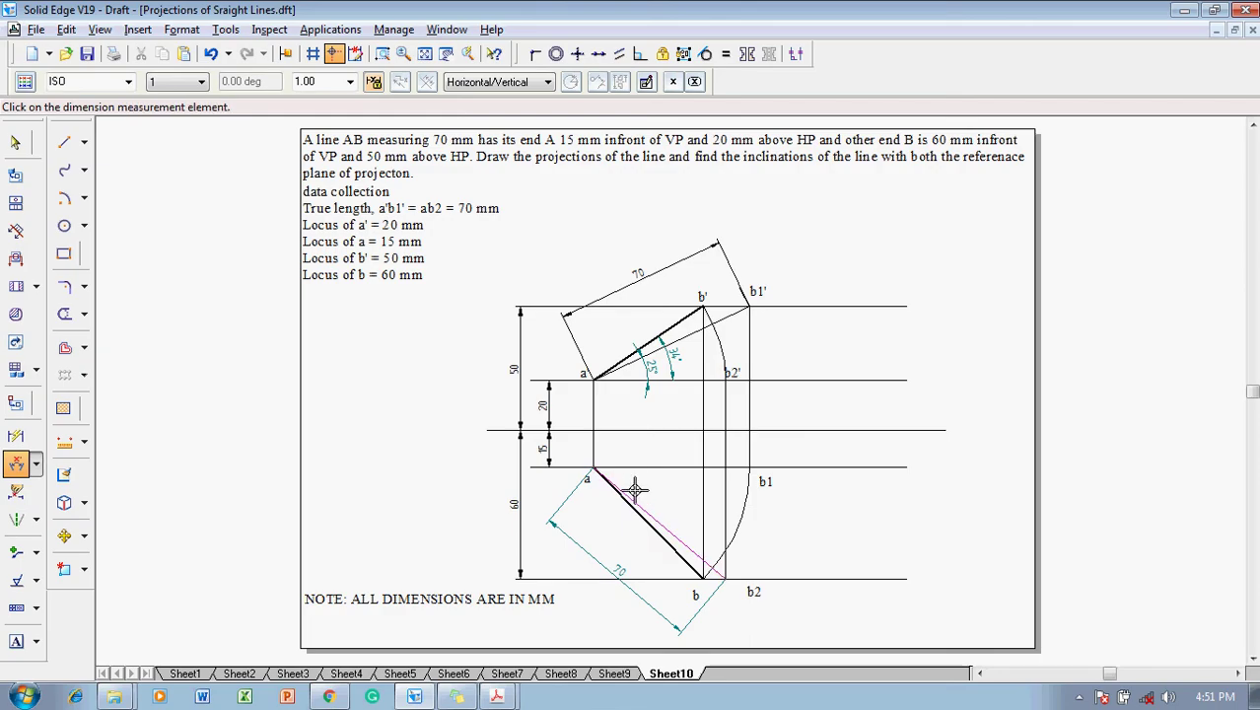
click(640, 468)
click(638, 475)
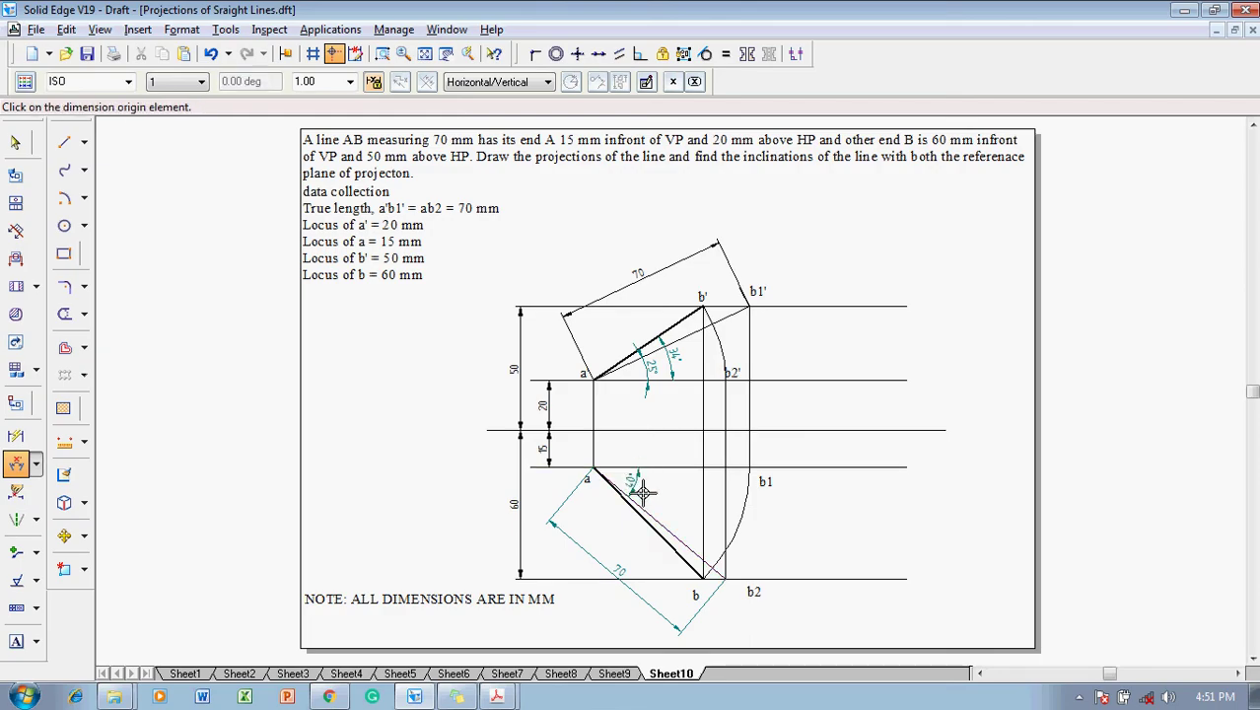
click(636, 497)
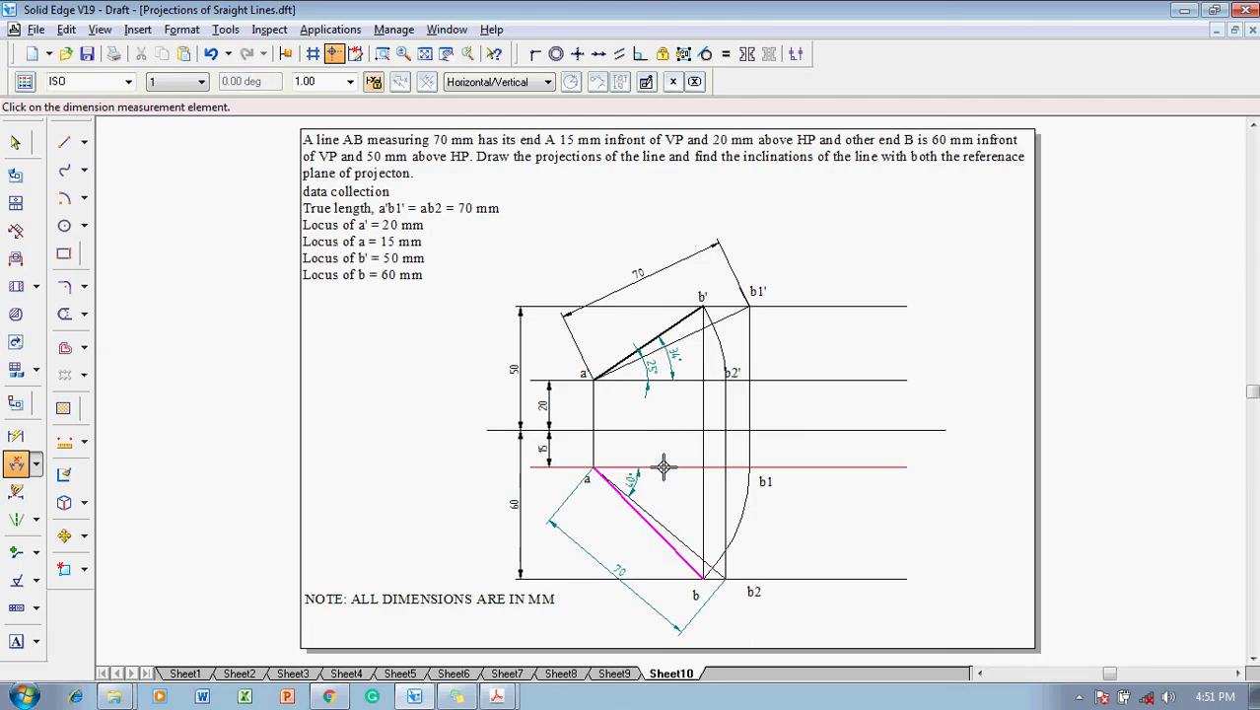
click(663, 467)
click(701, 474)
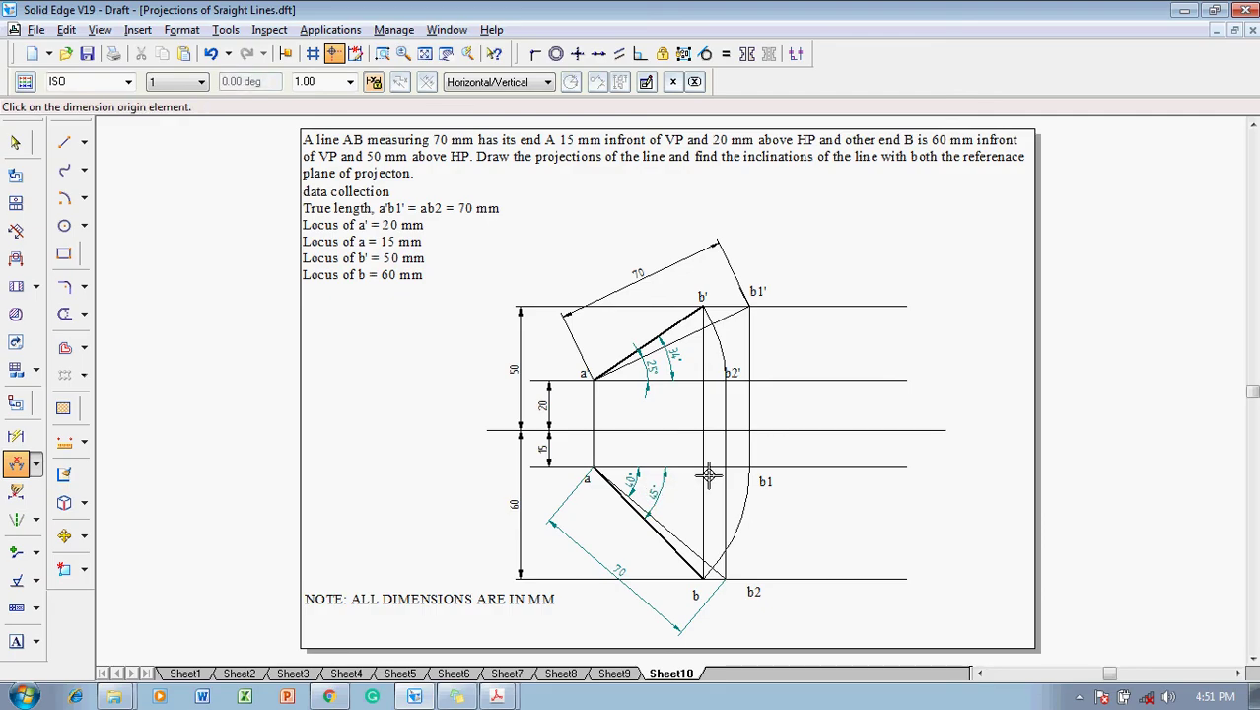
click(16, 641)
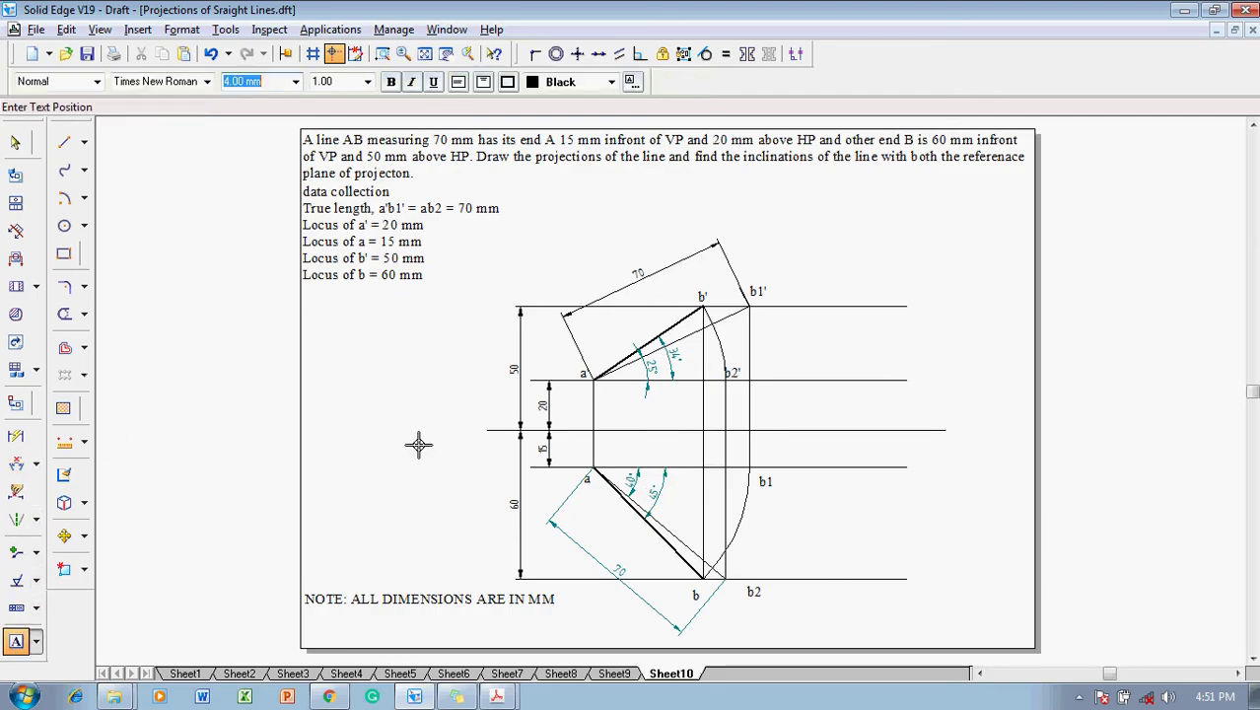
- Create a text box left of the projections listing a = 34, q = 25, f = 40, b = 45
drag(339, 334, 443, 506)
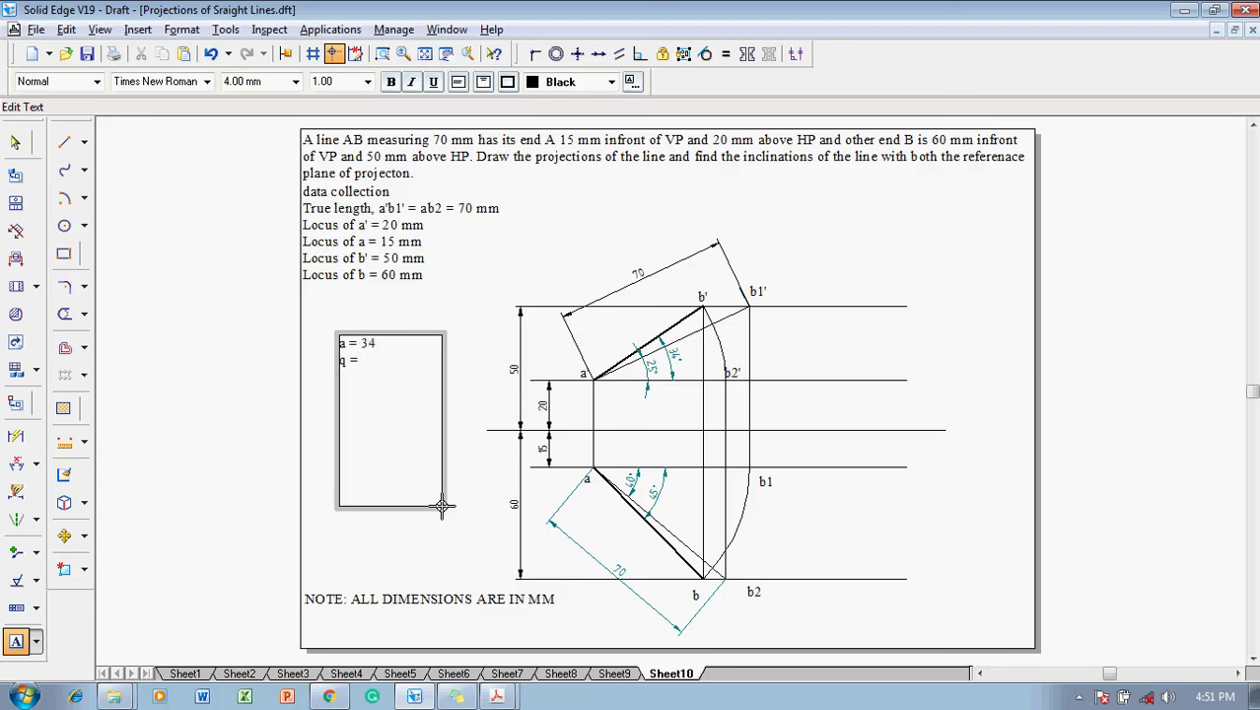
text(25)
key(Escape)
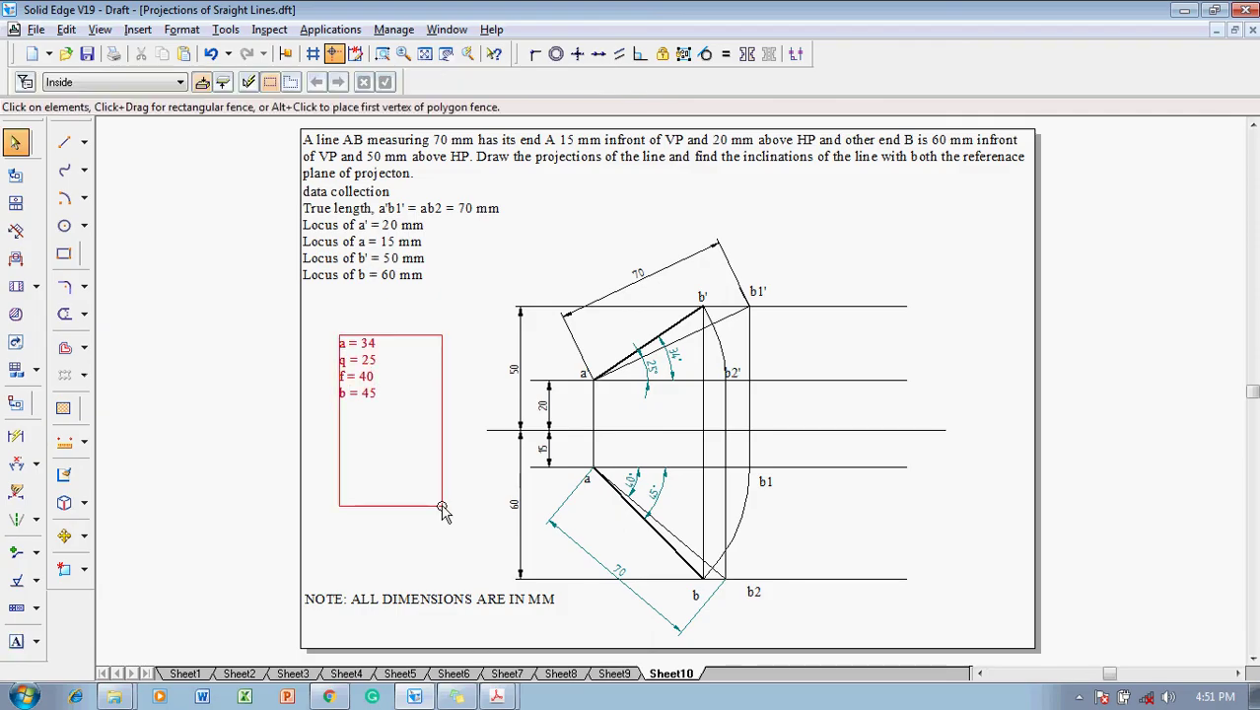
- Change the angle text box font to Symbol so it shows α, θ, φ, β
click(439, 508)
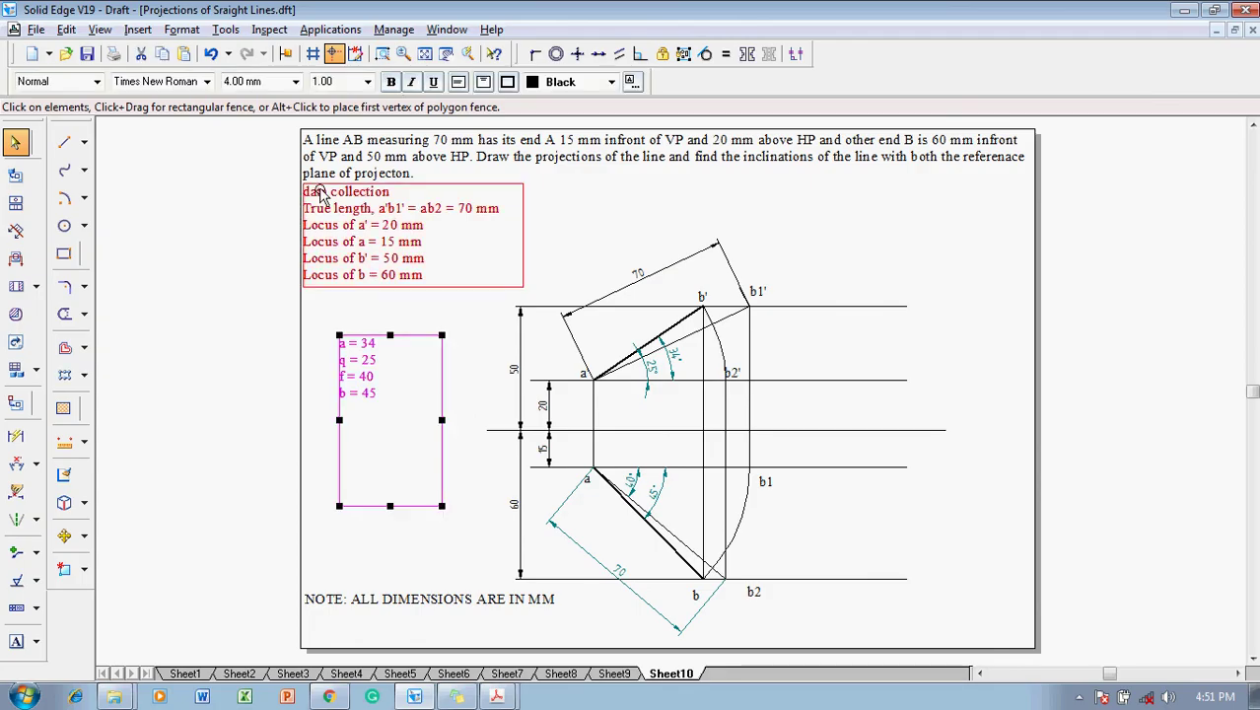
click(206, 81)
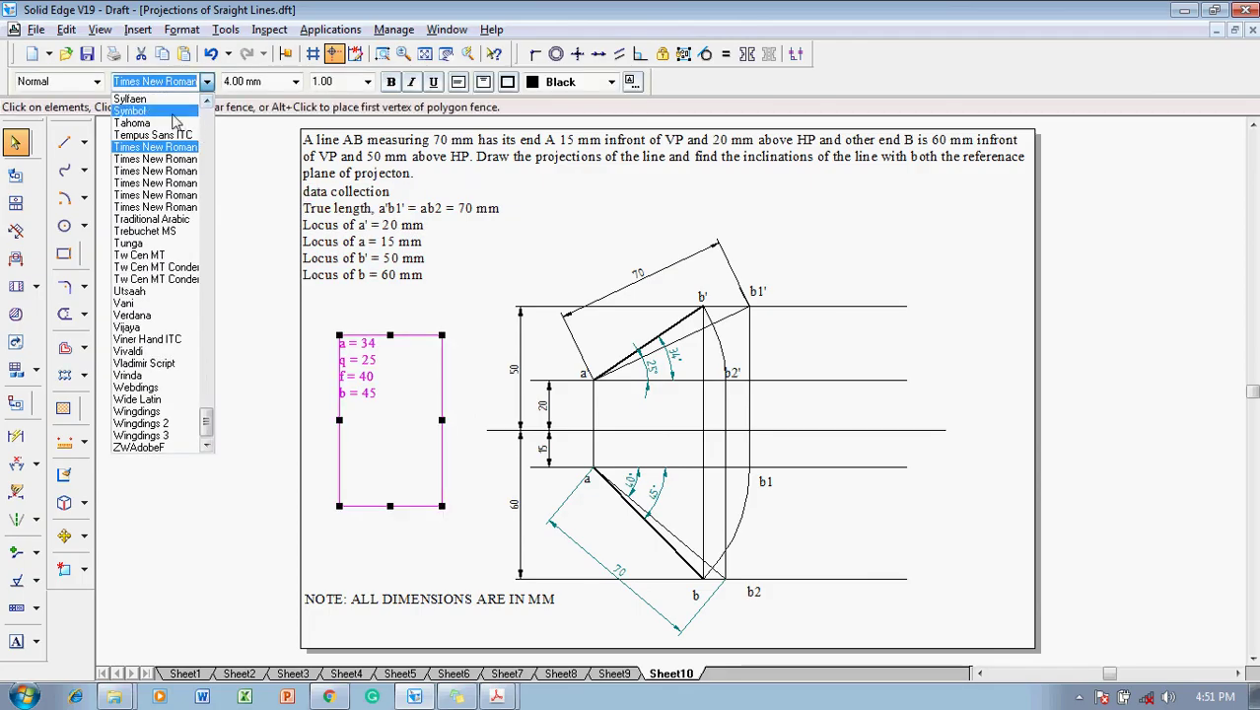
click(171, 111)
click(276, 427)
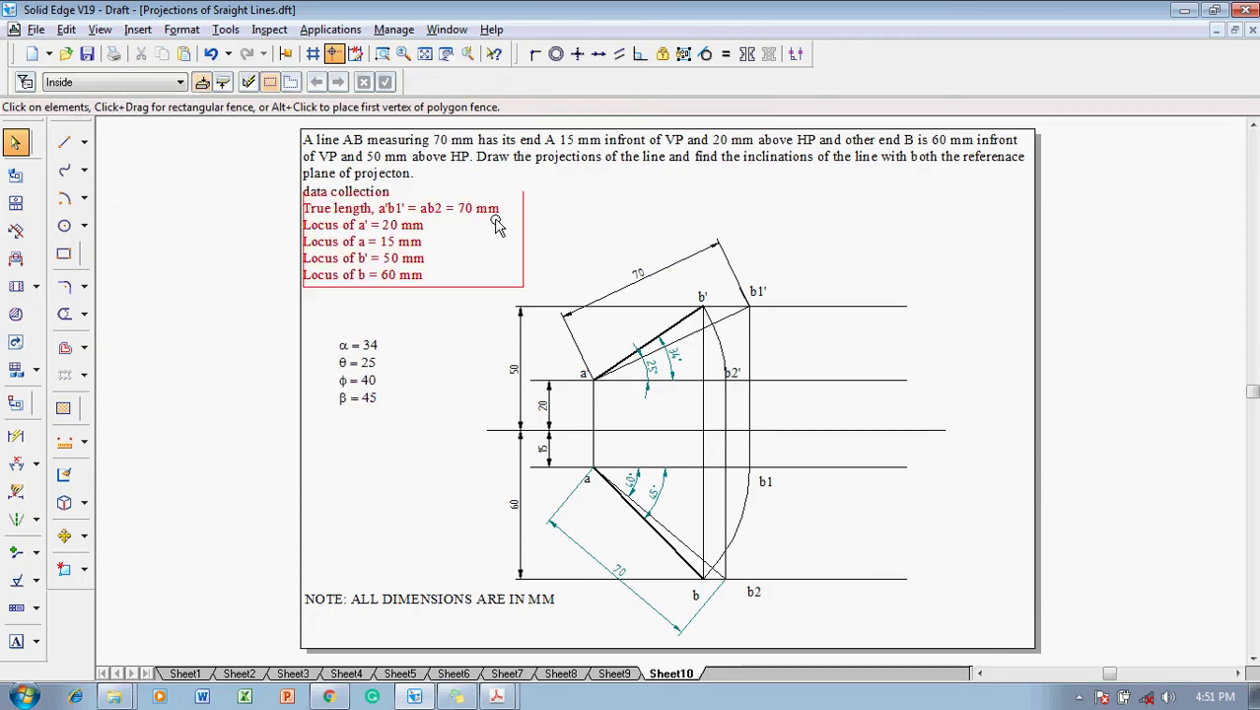
- Reopen the angle list for editing and bring up Character Map from the Text flyout
click(386, 359)
double_click(386, 359)
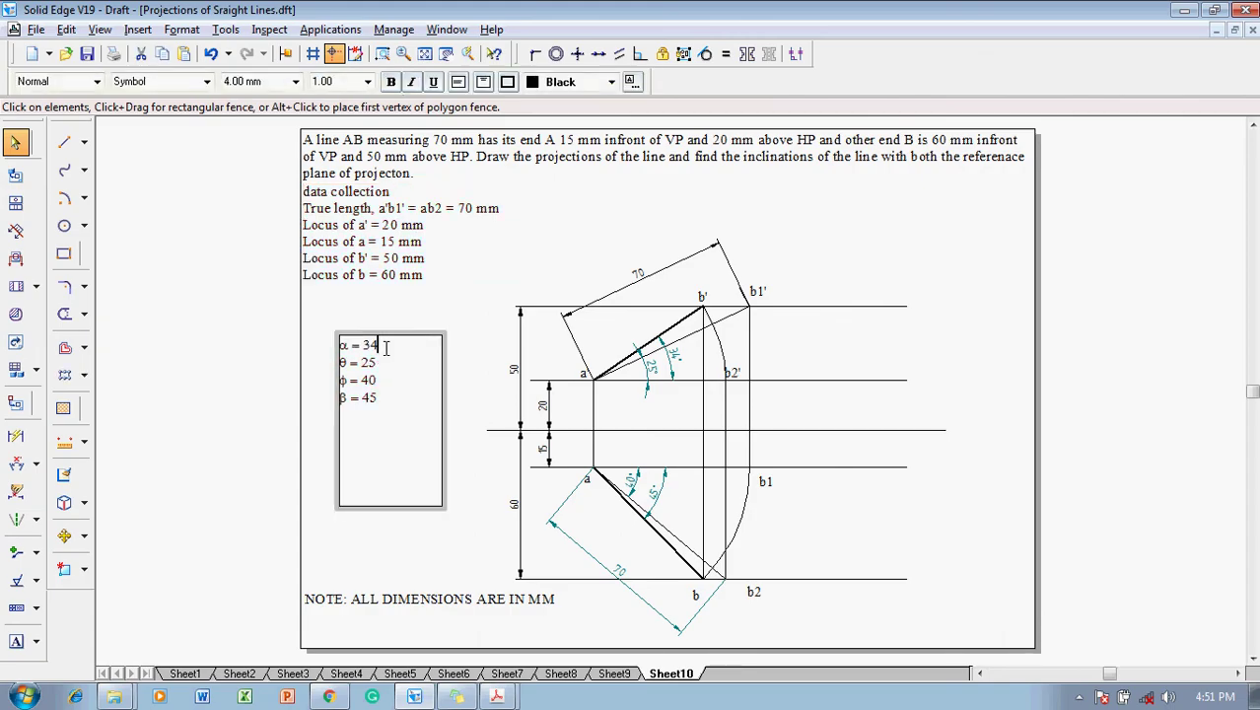
click(36, 641)
click(89, 661)
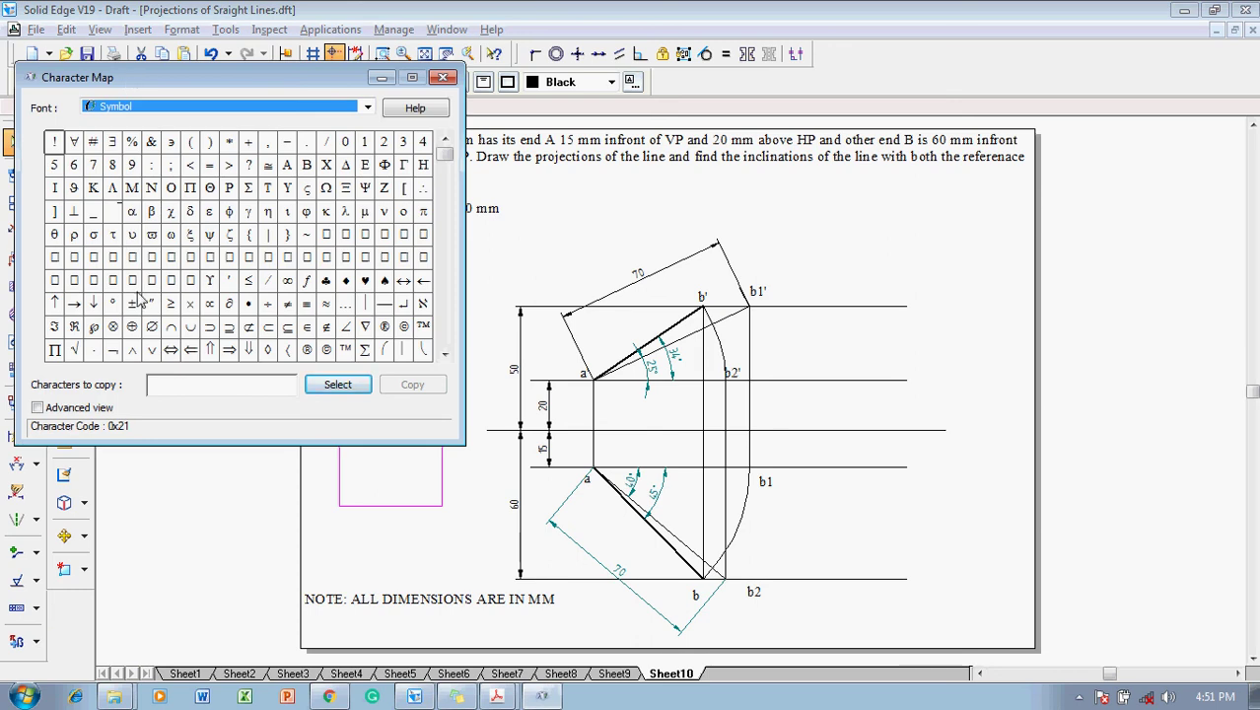
- Copy the degree sign ° in Character Map and close it
click(116, 305)
click(339, 386)
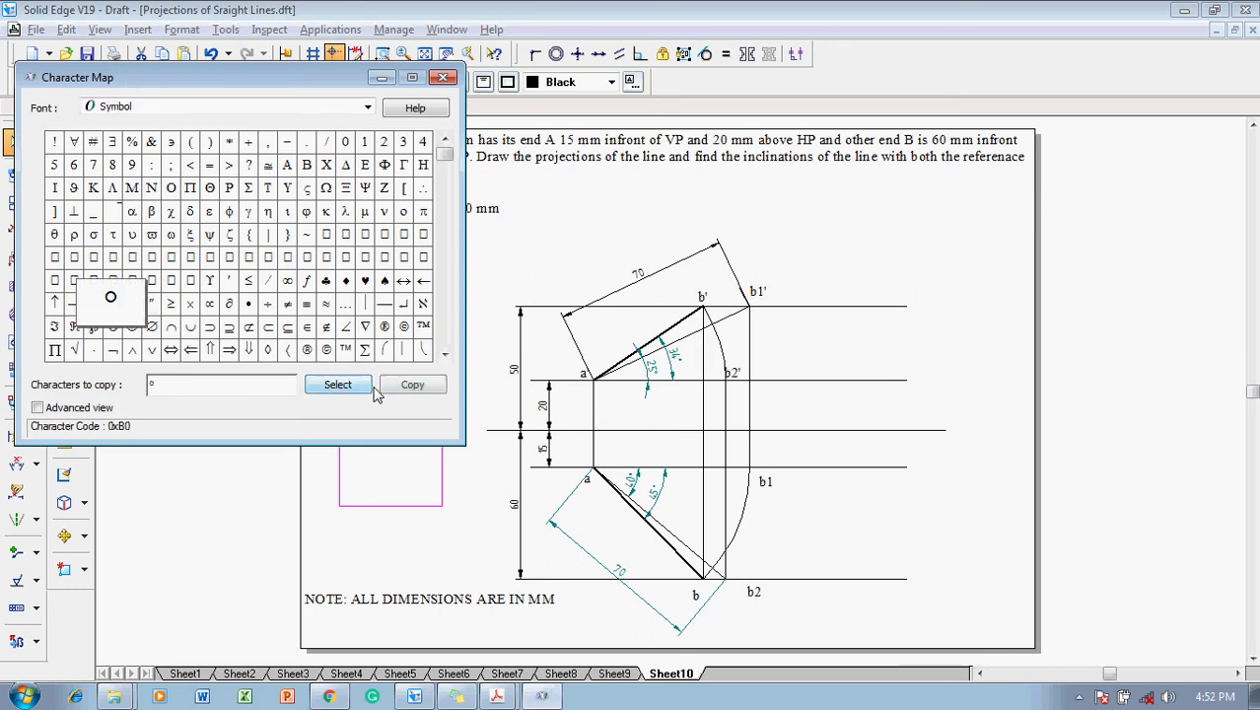
click(391, 387)
click(443, 77)
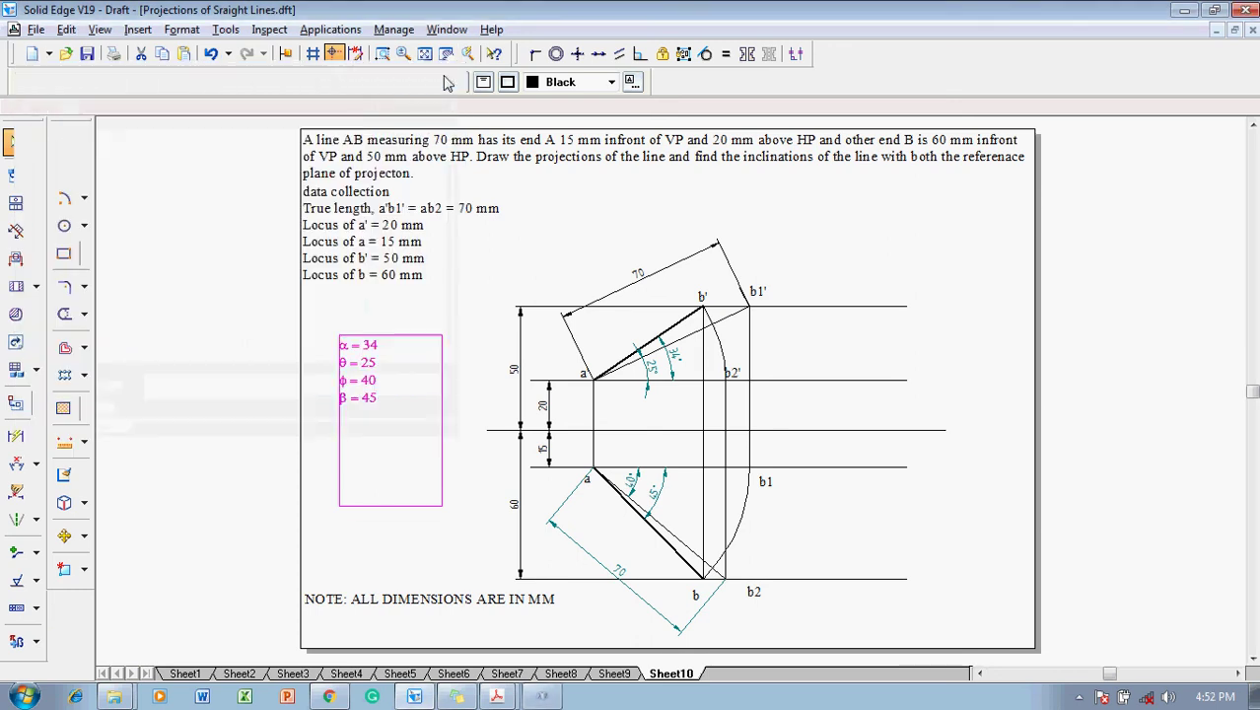
- Paste the degree sign after 34 and remove the stray pasted text so it reads α = 34°
click(383, 347)
key(ctrl+v)
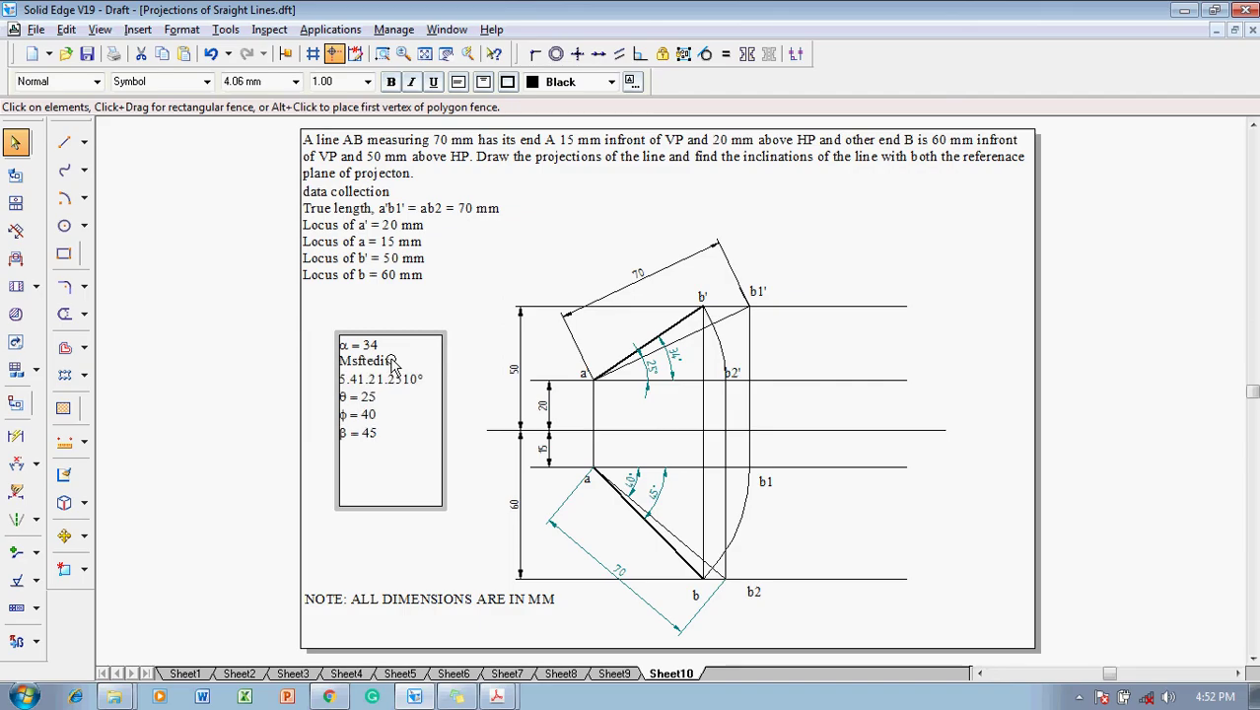
drag(412, 381, 341, 361)
key(BackSpace)
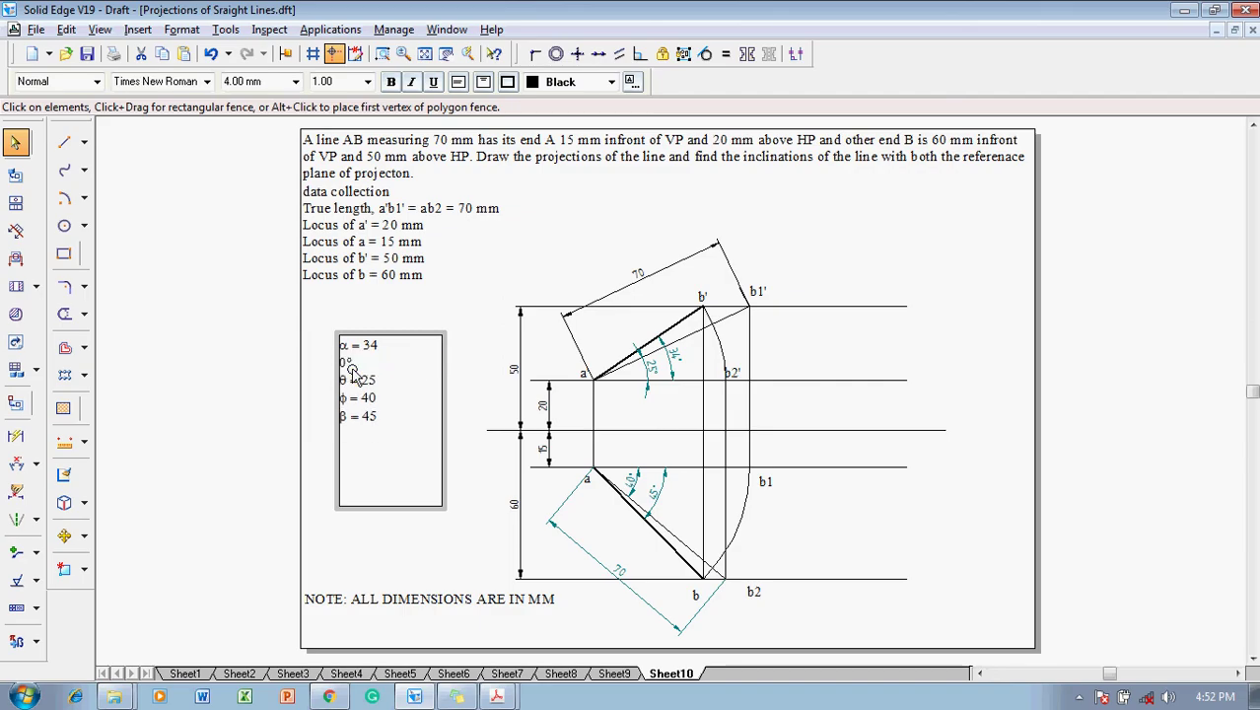
key(Delete)
key(BackSpace)
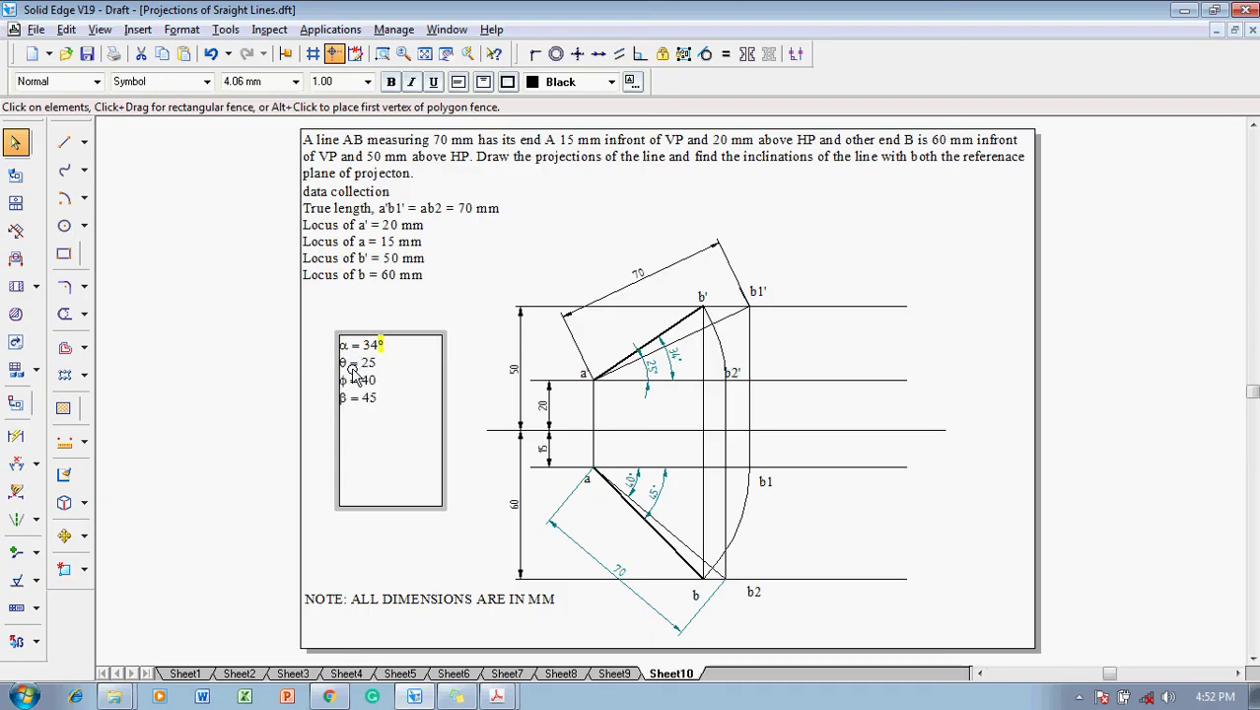
click(352, 373)
key(ctrl+v)
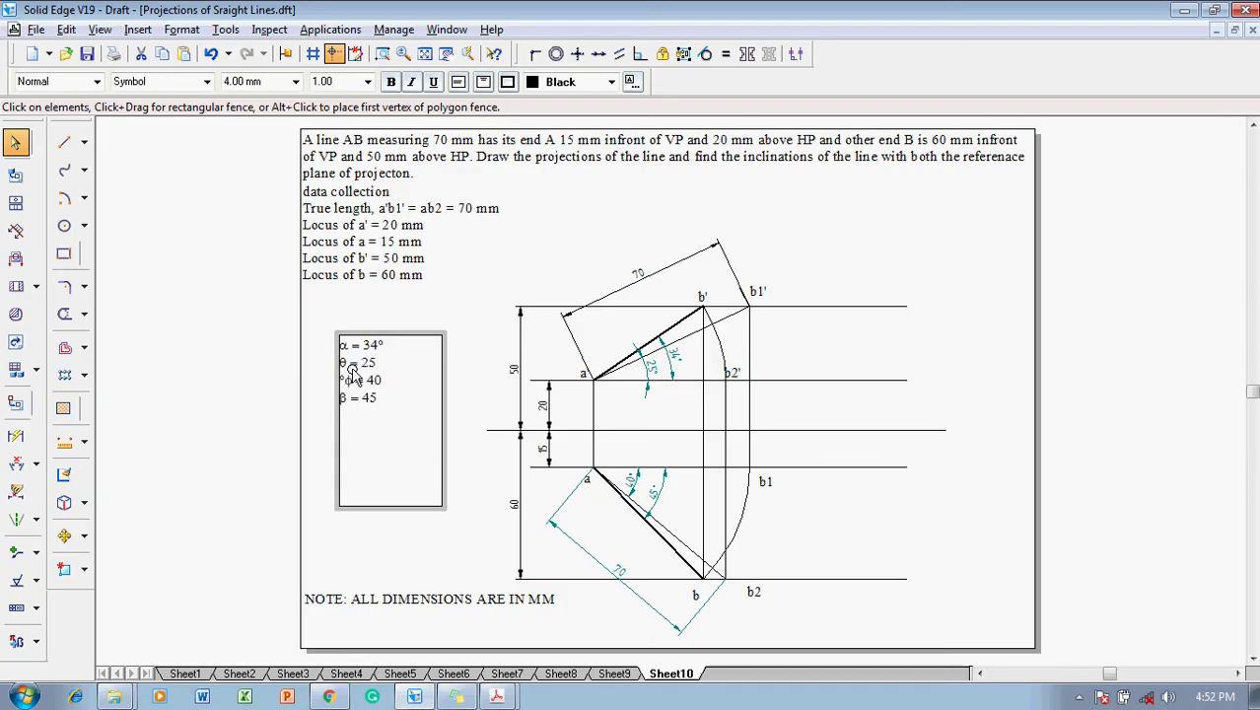